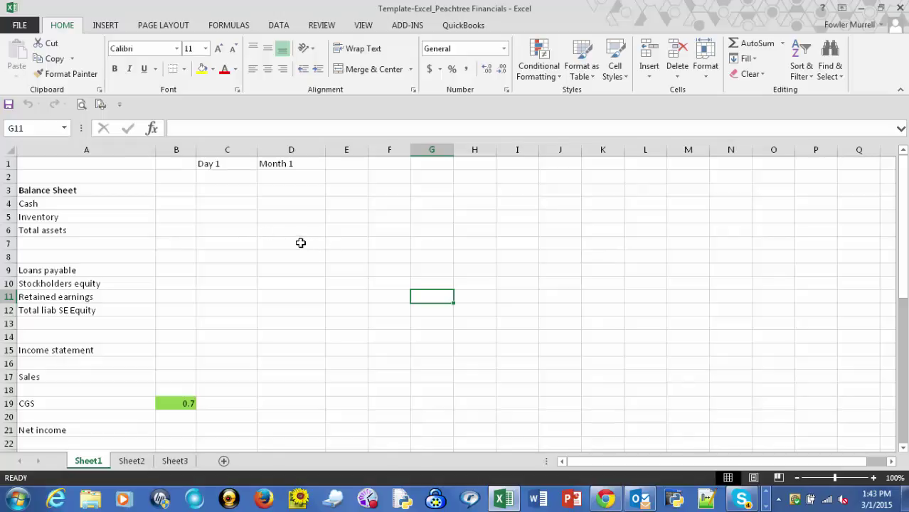
Step: Review the template's row layout from the balance sheet and income statement through the direct and indirect cash flow statements
{"action": "scroll", "coordinate": [300, 243], "scroll_direction": "down", "scroll_amount": 1}
{"action": "scroll", "coordinate": [300, 243], "scroll_direction": "up", "scroll_amount": 1}
{"action": "scroll", "coordinate": [145, 206], "scroll_direction": "down", "scroll_amount": 1}
{"action": "scroll", "coordinate": [145, 206], "scroll_direction": "up", "scroll_amount": 1}
{"action": "scroll", "coordinate": [82, 190], "scroll_direction": "down", "scroll_amount": 4}
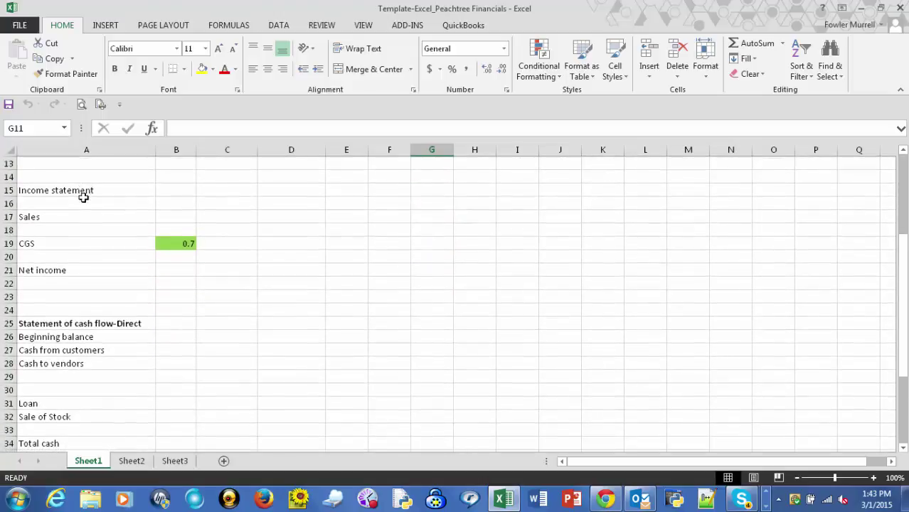
{"action": "scroll", "coordinate": [86, 198], "scroll_direction": "down", "scroll_amount": 3}
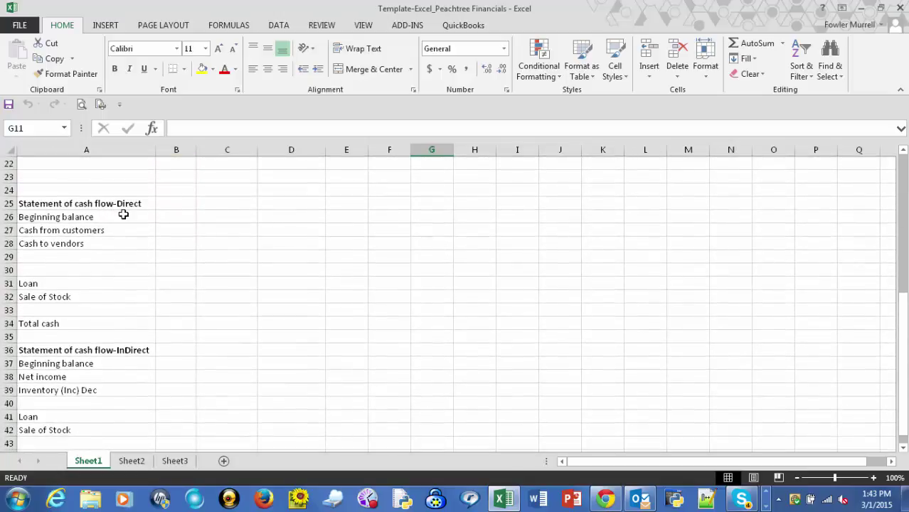
{"action": "scroll", "coordinate": [123, 215], "scroll_direction": "down", "scroll_amount": 2}
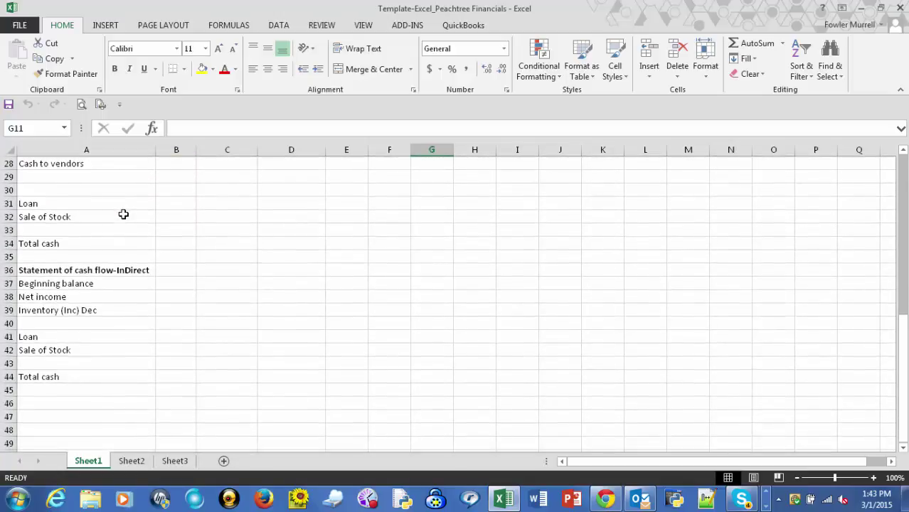
{"action": "scroll", "coordinate": [123, 214], "scroll_direction": "down", "scroll_amount": 2}
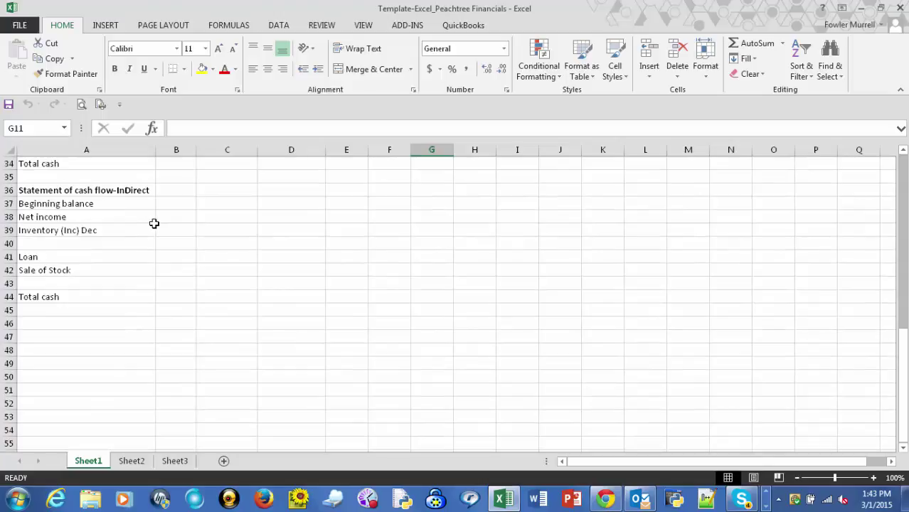
{"action": "scroll", "coordinate": [154, 223], "scroll_direction": "up", "scroll_amount": 8}
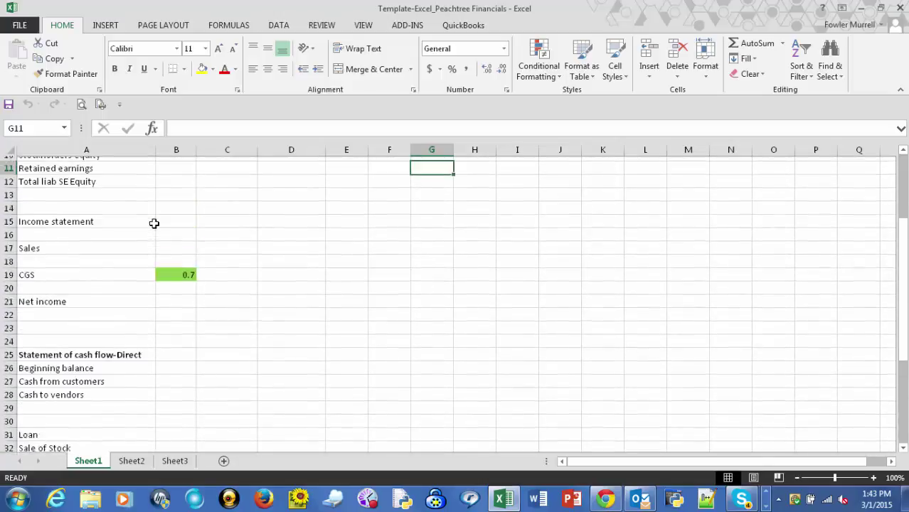
{"action": "scroll", "coordinate": [153, 224], "scroll_direction": "up", "scroll_amount": 4}
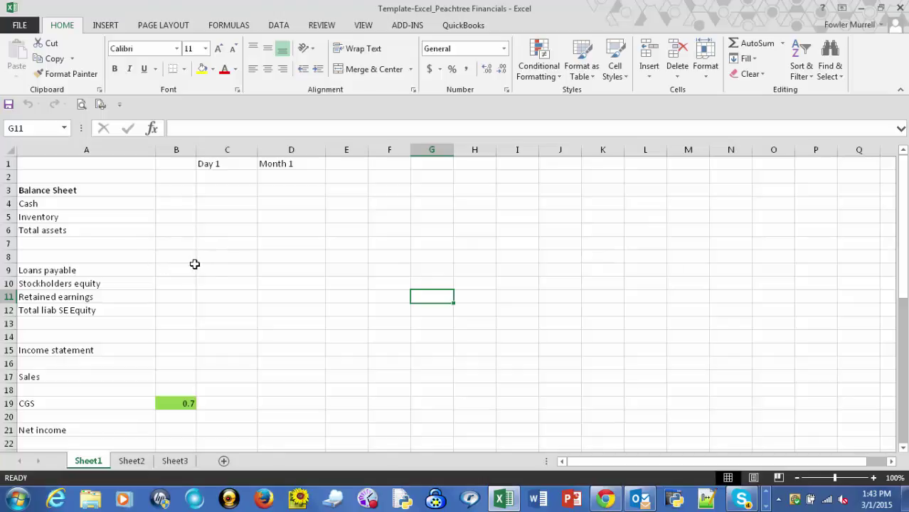
{"action": "scroll", "coordinate": [195, 264], "scroll_direction": "down", "scroll_amount": 2}
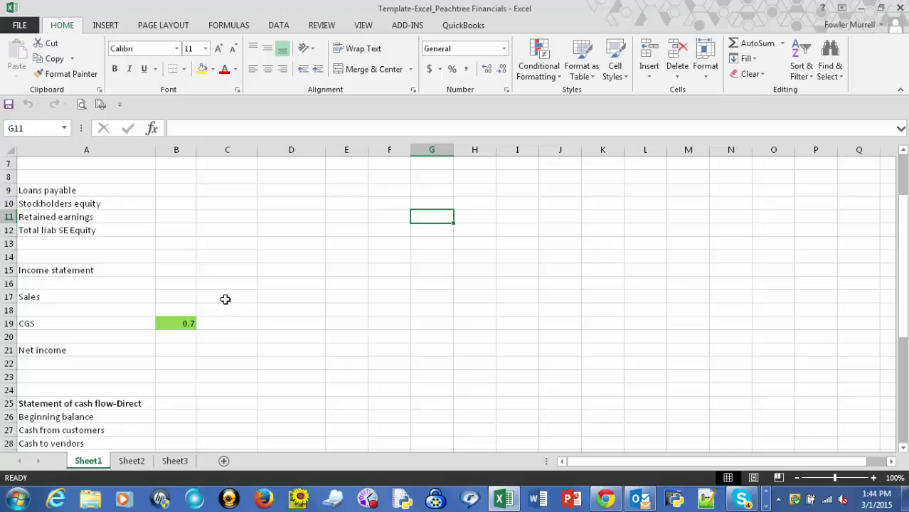
{"action": "scroll", "coordinate": [225, 299], "scroll_direction": "down", "scroll_amount": 2}
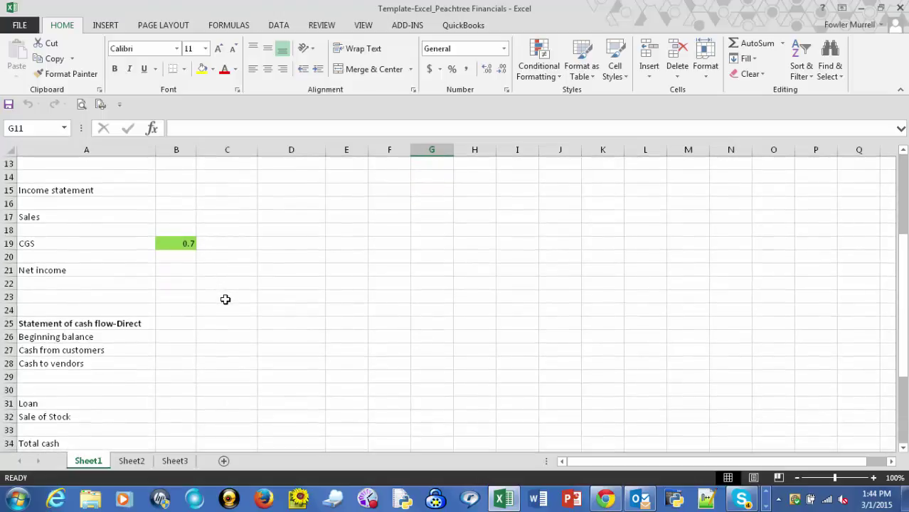
{"action": "scroll", "coordinate": [225, 299], "scroll_direction": "down", "scroll_amount": 1}
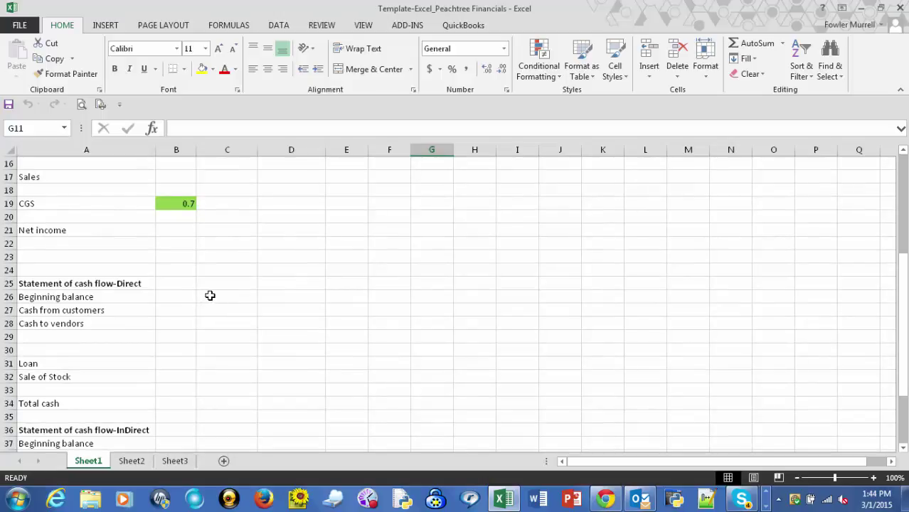
{"action": "scroll", "coordinate": [208, 295], "scroll_direction": "up", "scroll_amount": 5}
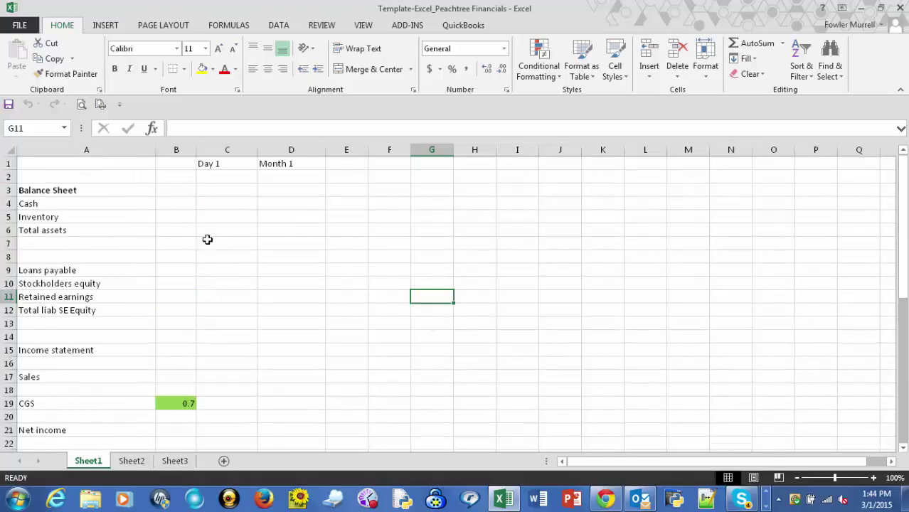
{"action": "scroll", "coordinate": [207, 241], "scroll_direction": "down", "scroll_amount": 3}
{"action": "scroll", "coordinate": [207, 242], "scroll_direction": "down", "scroll_amount": 5}
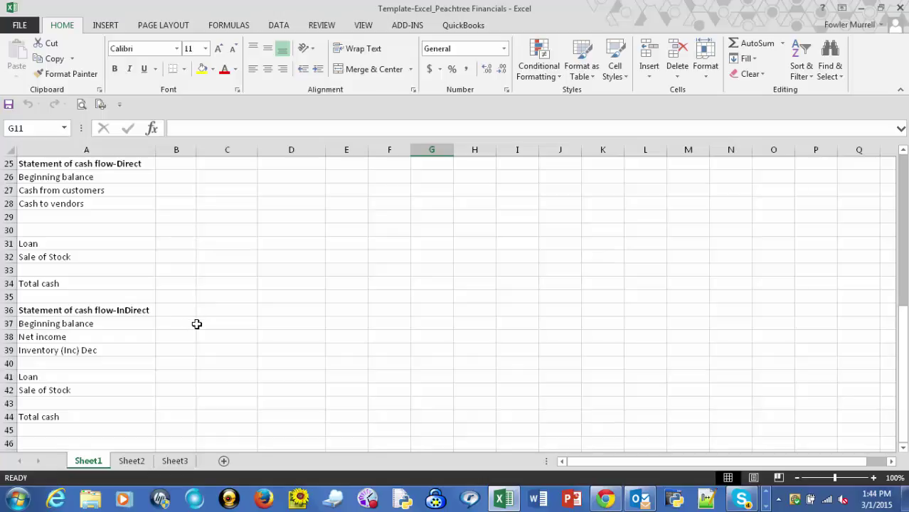
{"action": "scroll", "coordinate": [227, 308], "scroll_direction": "up", "scroll_amount": 6}
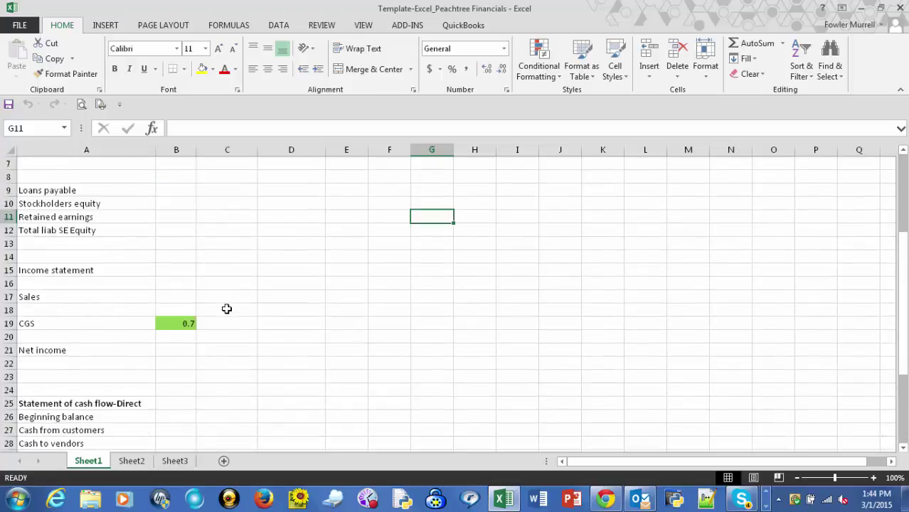
{"action": "scroll", "coordinate": [227, 309], "scroll_direction": "up", "scroll_amount": 2}
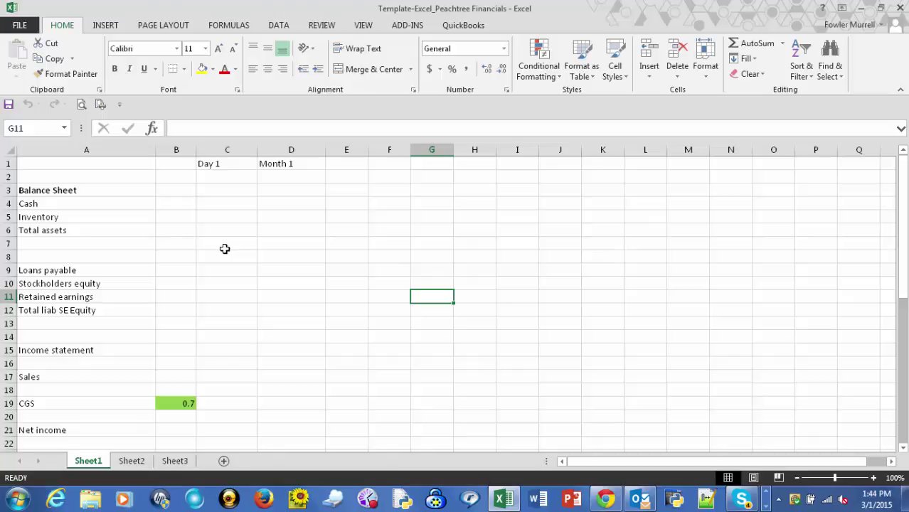
{"action": "scroll", "coordinate": [227, 250], "scroll_direction": "down", "scroll_amount": 1}
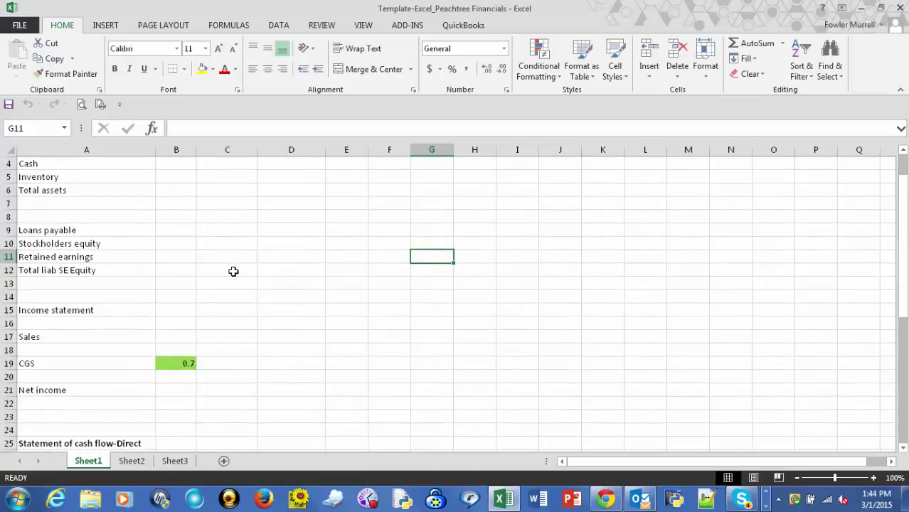
{"action": "scroll", "coordinate": [234, 269], "scroll_direction": "down", "scroll_amount": 1}
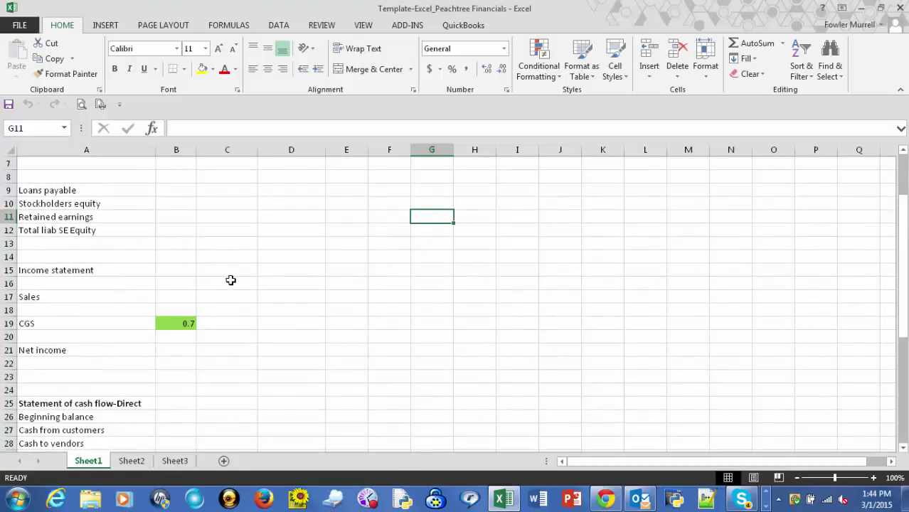
{"action": "scroll", "coordinate": [230, 278], "scroll_direction": "down", "scroll_amount": 1}
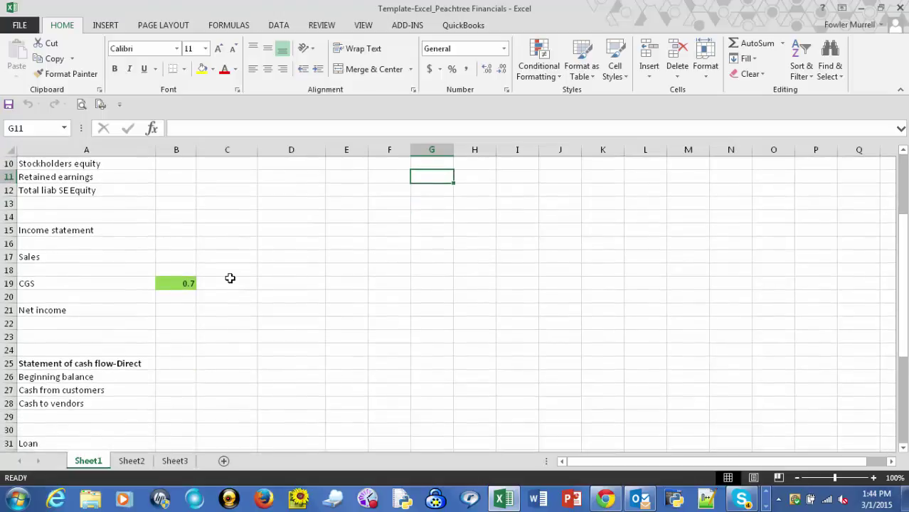
{"action": "scroll", "coordinate": [230, 278], "scroll_direction": "up", "scroll_amount": 1}
{"action": "scroll", "coordinate": [230, 278], "scroll_direction": "down", "scroll_amount": 2}
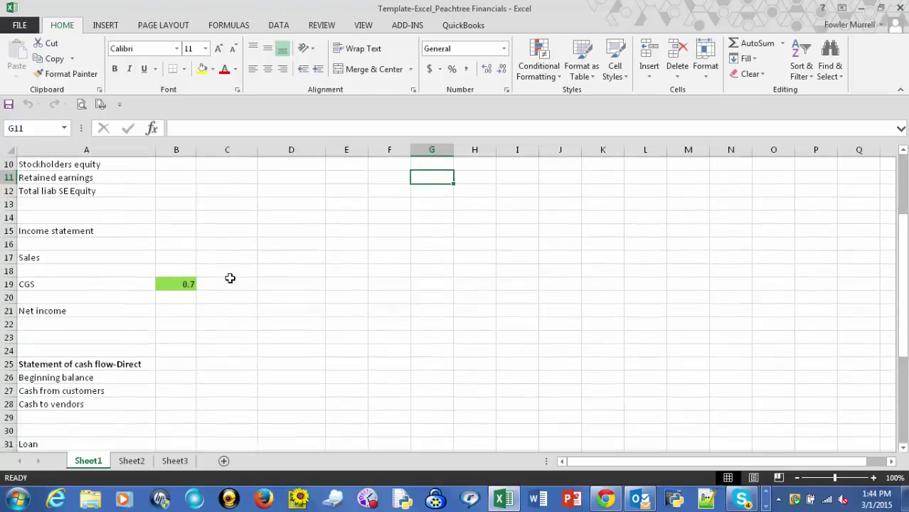
{"action": "scroll", "coordinate": [230, 278], "scroll_direction": "down", "scroll_amount": 1}
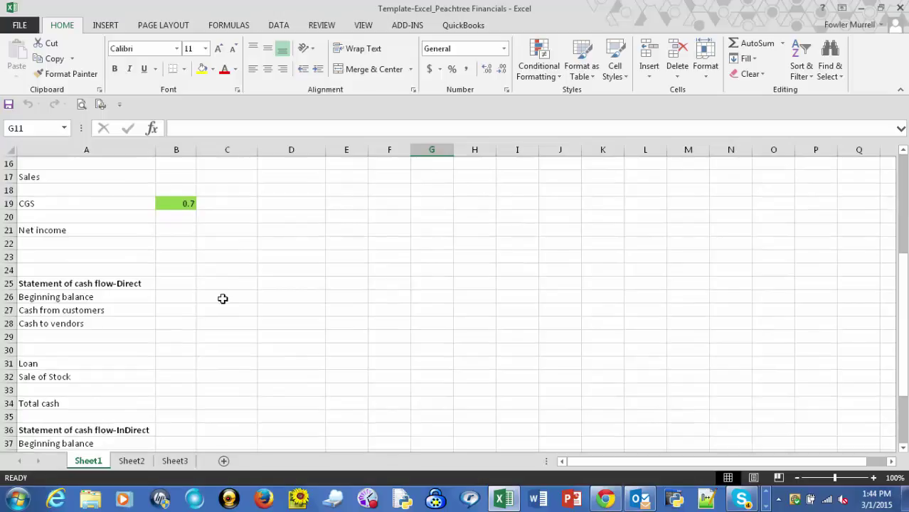
{"action": "scroll", "coordinate": [223, 299], "scroll_direction": "down", "scroll_amount": 1}
{"action": "scroll", "coordinate": [223, 296], "scroll_direction": "up", "scroll_amount": 3}
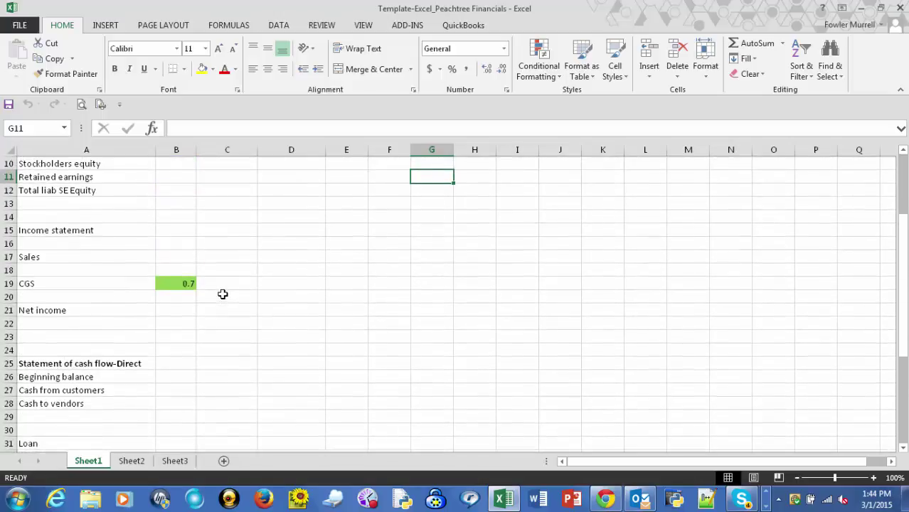
{"action": "scroll", "coordinate": [223, 294], "scroll_direction": "up", "scroll_amount": 3}
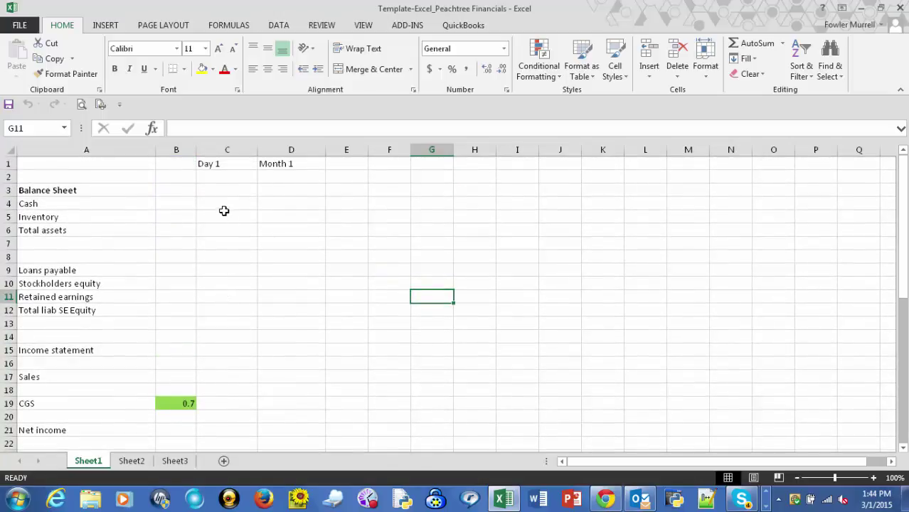
{"action": "scroll", "coordinate": [223, 210], "scroll_direction": "down", "scroll_amount": 7}
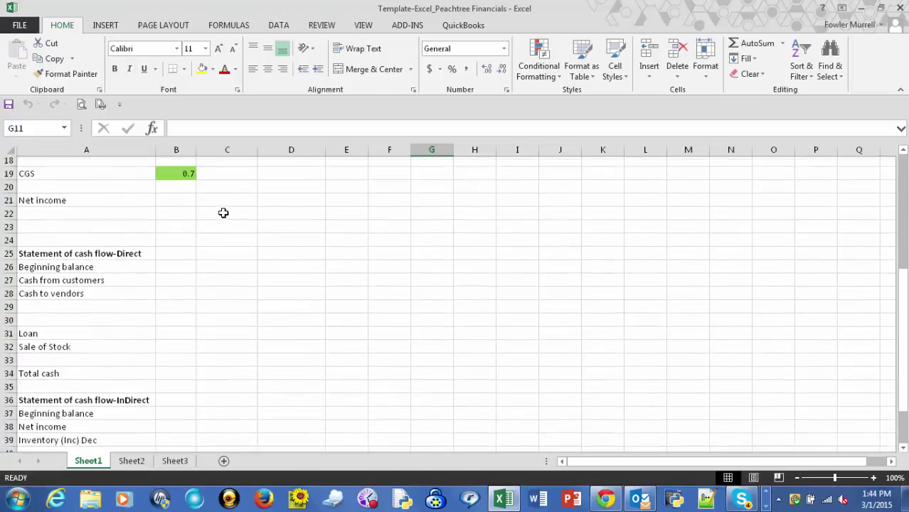
{"action": "scroll", "coordinate": [222, 213], "scroll_direction": "down", "scroll_amount": 2}
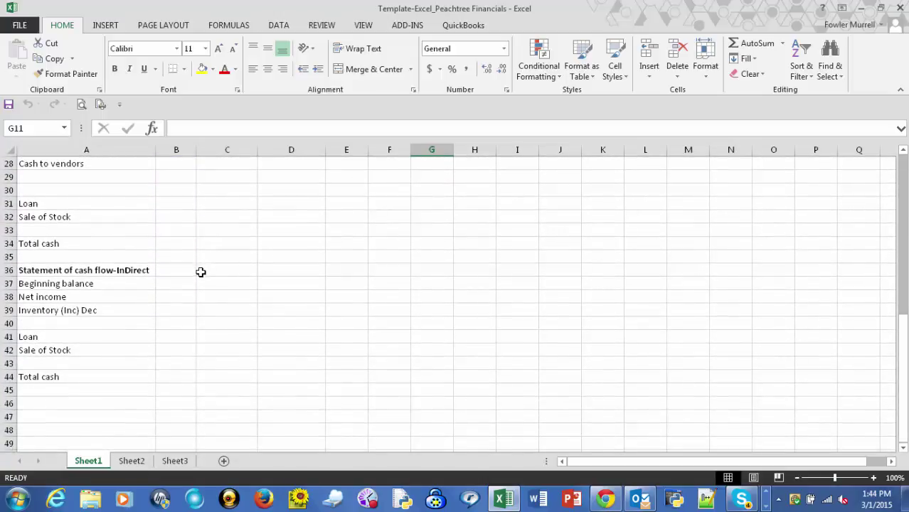
{"action": "scroll", "coordinate": [201, 274], "scroll_direction": "down", "scroll_amount": 1}
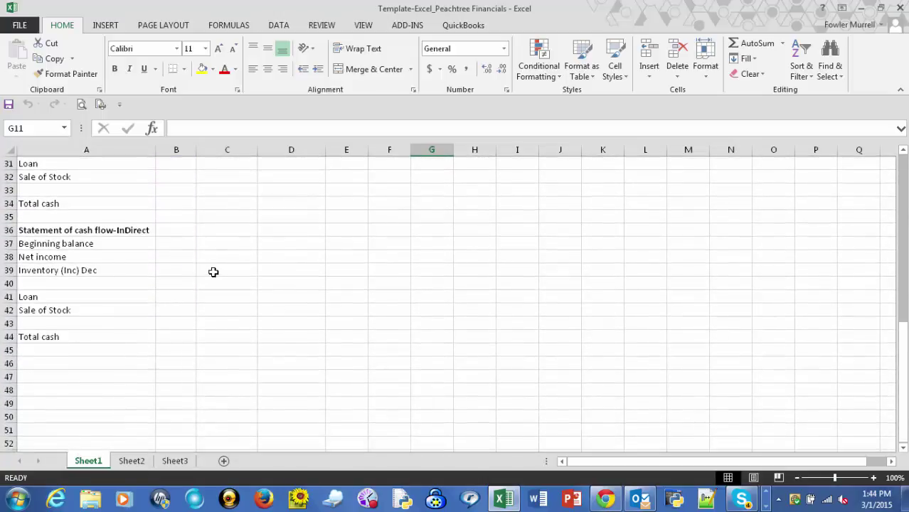
{"action": "scroll", "coordinate": [213, 272], "scroll_direction": "up", "scroll_amount": 9}
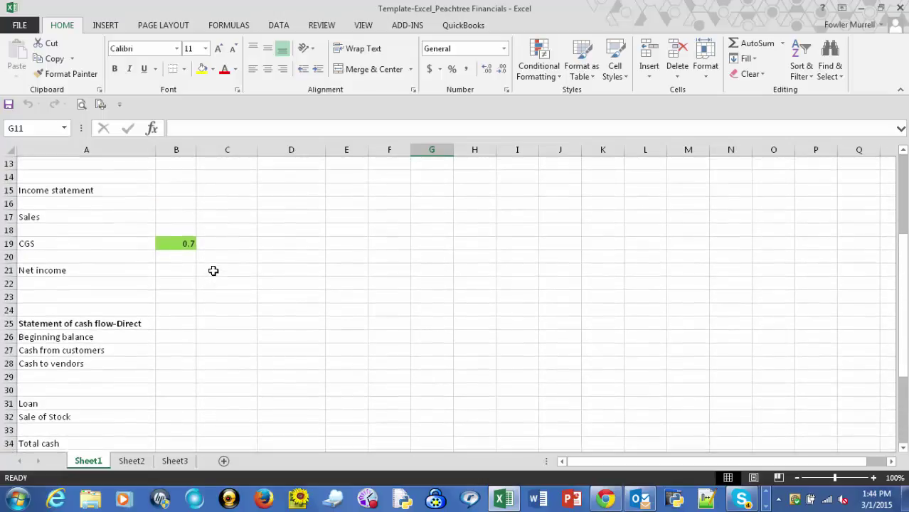
{"action": "scroll", "coordinate": [213, 271], "scroll_direction": "up", "scroll_amount": 1}
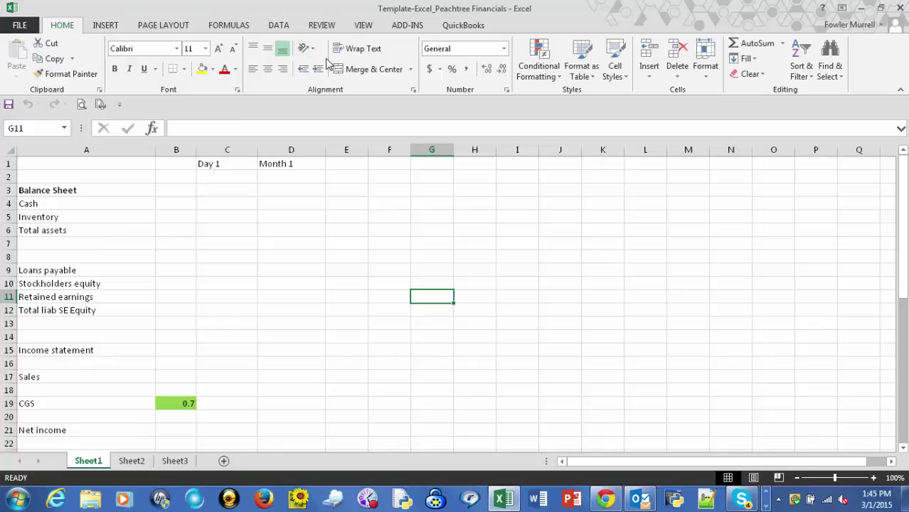
Step: Freeze the panes at cell C2 so that row 1 and columns A and B stay in view
{"action": "left_click", "coordinate": [360, 27]}
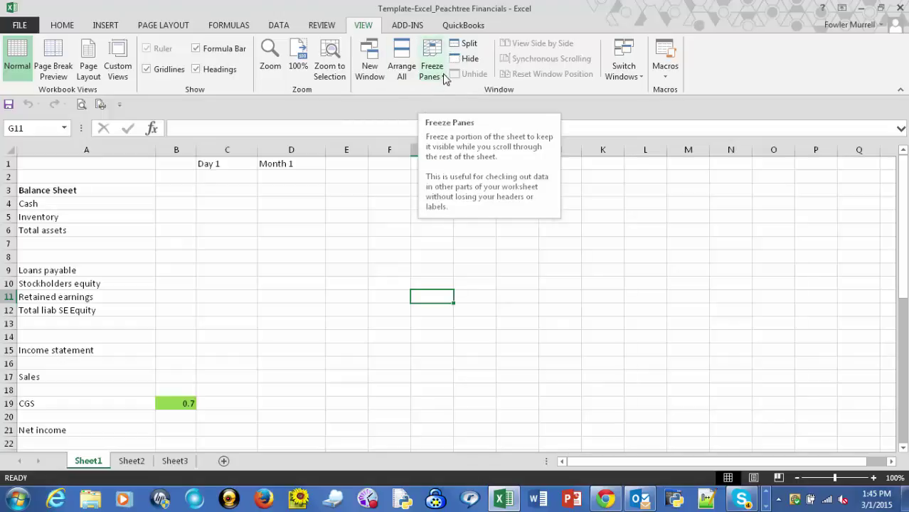
{"action": "left_click", "coordinate": [212, 178]}
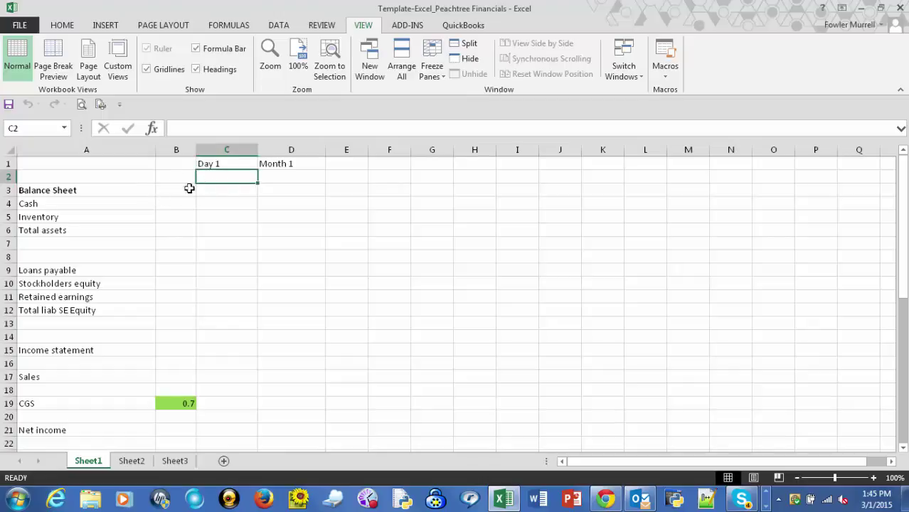
{"action": "left_click", "coordinate": [433, 71]}
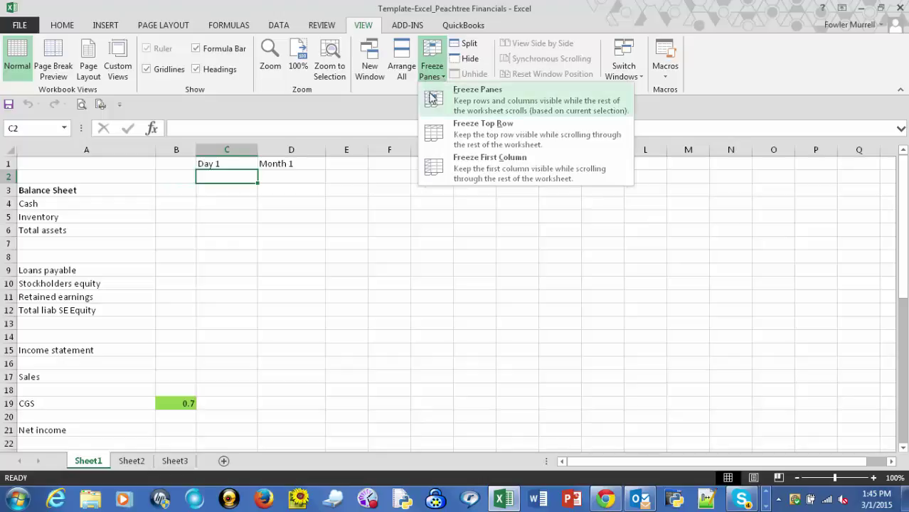
{"action": "left_click", "coordinate": [435, 103]}
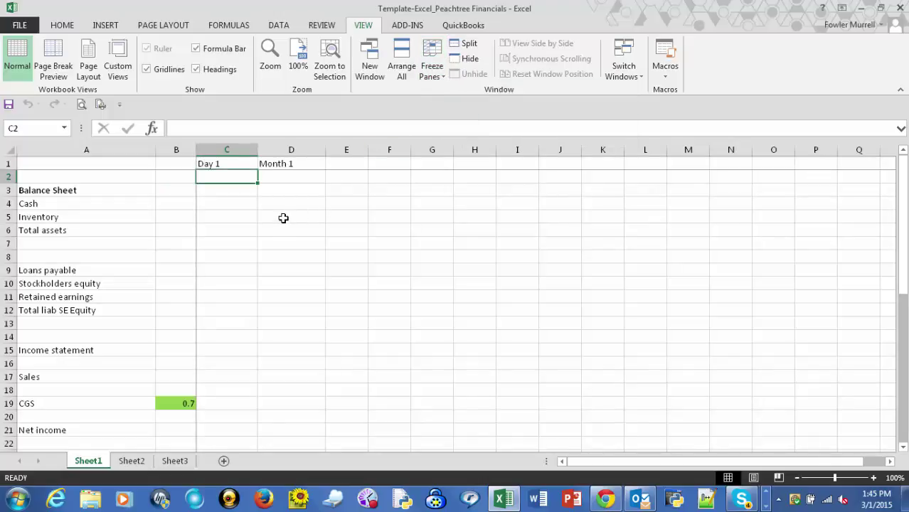
Step: Check that the frozen header row and label columns hold while moving down the statements and across to column AB
{"action": "scroll", "coordinate": [269, 210], "scroll_direction": "down", "scroll_amount": 10}
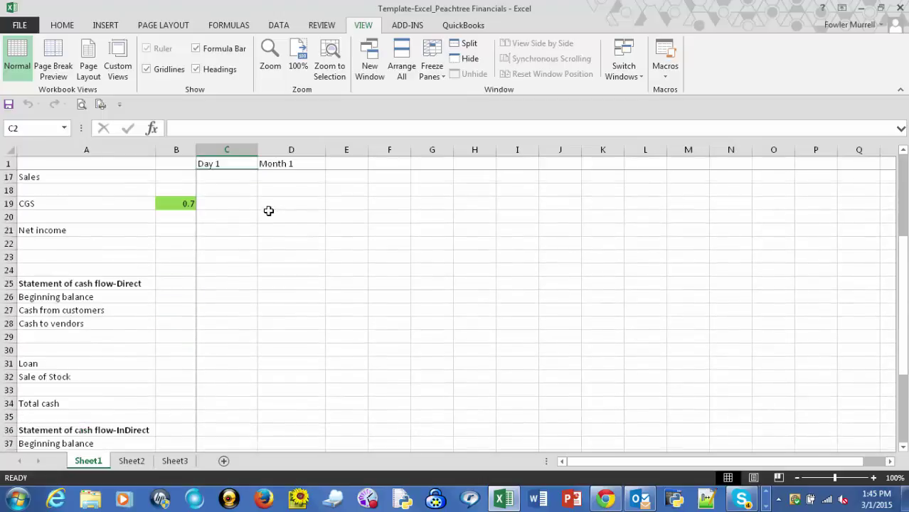
{"action": "scroll", "coordinate": [268, 211], "scroll_direction": "up", "scroll_amount": 10}
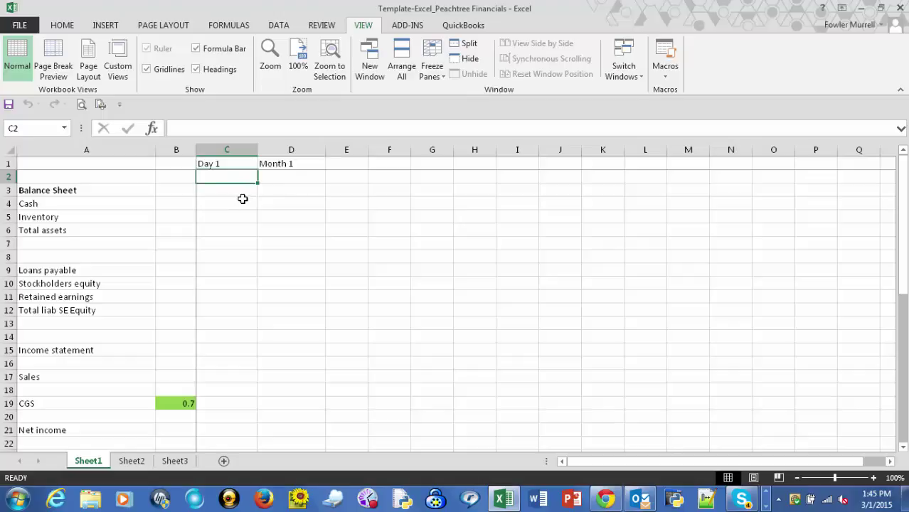
{"action": "key", "text": "Right"}
{"action": "key", "text": "Right"}
{"action": "key", "text": "Right"}
{"action": "key", "text": "Right"}
{"action": "key", "text": "Right"}
{"action": "key", "text": "Right"}
{"action": "key", "text": "Right"}
{"action": "key", "text": "Right"}
{"action": "key", "text": "Right"}
{"action": "key", "text": "Right"}
{"action": "key", "text": "Right"}
{"action": "key", "text": "Right"}
{"action": "key", "text": "Right"}
{"action": "key", "text": "Right"}
{"action": "key", "text": "Right"}
{"action": "key", "text": "Right"}
{"action": "key", "text": "Right"}
{"action": "key", "text": "Right"}
{"action": "key", "text": "Right"}
{"action": "key", "text": "Right"}
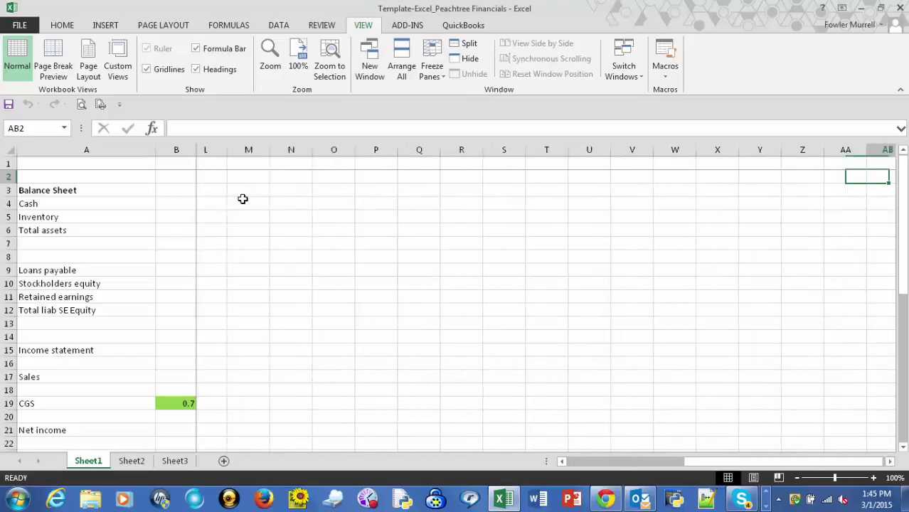
{"action": "key", "text": "Left"}
{"action": "key", "text": "Left"}
{"action": "key", "text": "Left"}
{"action": "key", "text": "Left"}
{"action": "key", "text": "Left"}
{"action": "key", "text": "Left"}
{"action": "key", "text": "Left"}
{"action": "key", "text": "Left"}
{"action": "key", "text": "Left"}
{"action": "key", "text": "Left"}
{"action": "key", "text": "Left"}
{"action": "key", "text": "Left"}
{"action": "key", "text": "Left"}
{"action": "key", "text": "Left"}
{"action": "key", "text": "Left"}
{"action": "key", "text": "Left"}
{"action": "key", "text": "Left"}
{"action": "key", "text": "Left"}
{"action": "key", "text": "Left"}
{"action": "key", "text": "Left"}
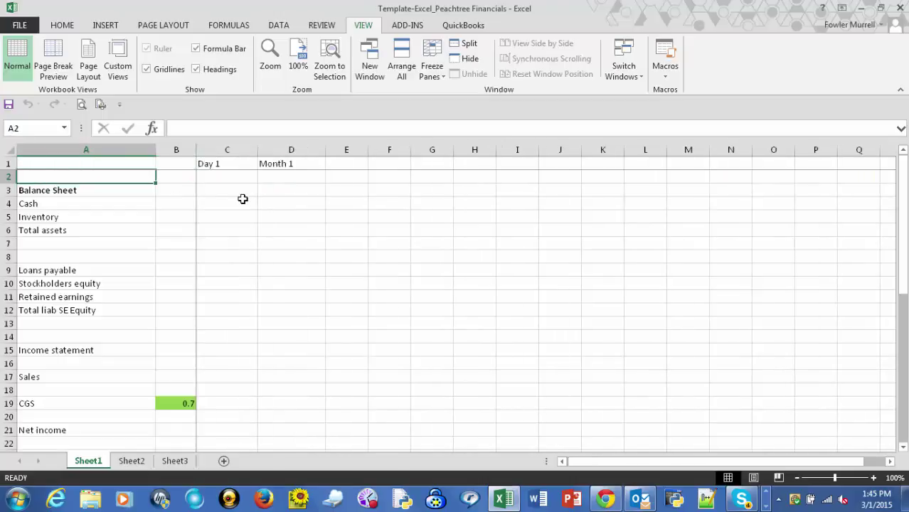
{"action": "key", "text": "Right"}
{"action": "key", "text": "Right"}
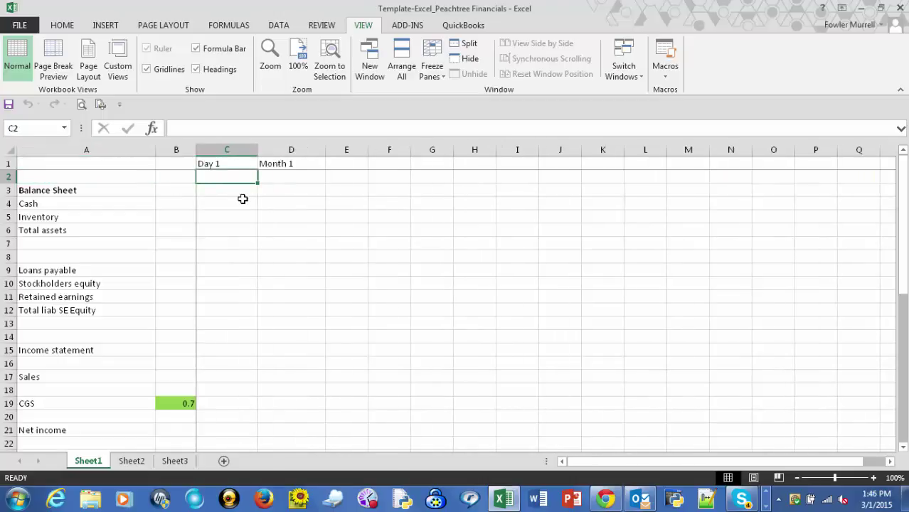
{"action": "scroll", "coordinate": [284, 198], "scroll_direction": "down", "scroll_amount": 1}
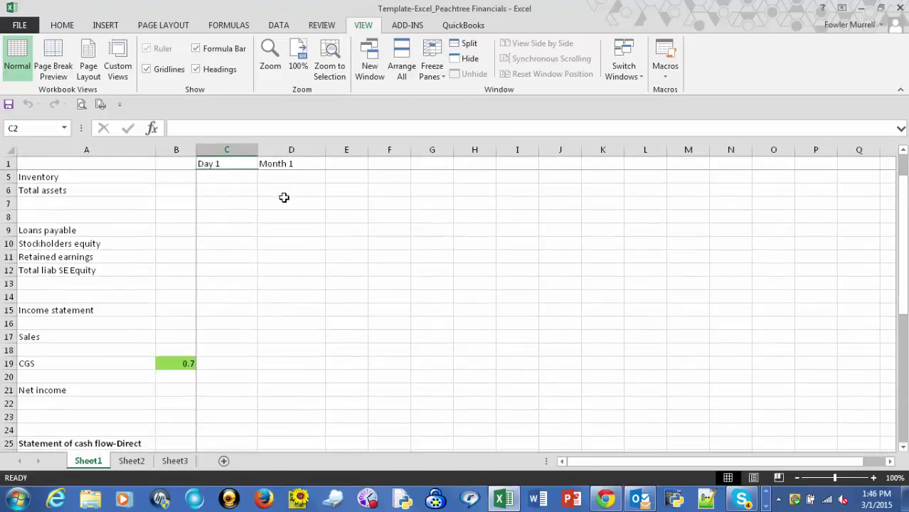
Step: Enter 1000000 as the Day 1 Loan in cell C31 of the direct cash flow statement
{"action": "scroll", "coordinate": [284, 197], "scroll_direction": "up", "scroll_amount": 1}
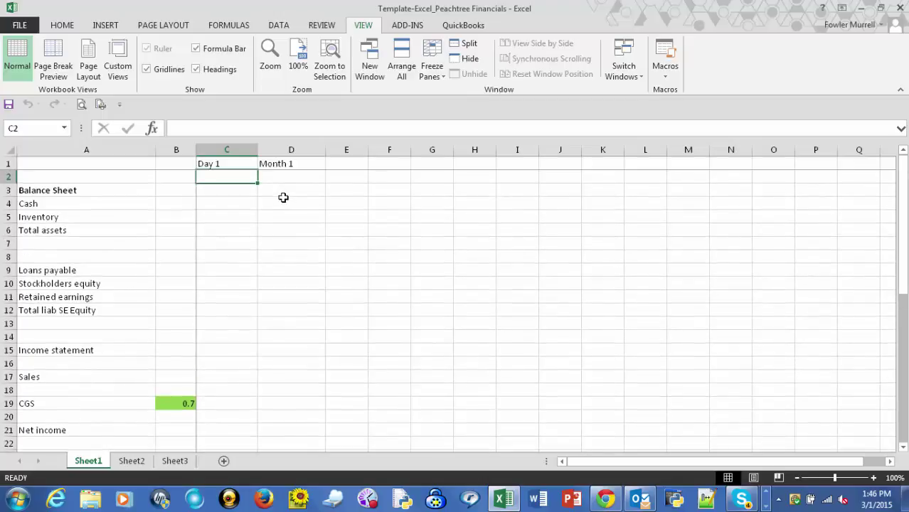
{"action": "scroll", "coordinate": [283, 197], "scroll_direction": "down", "scroll_amount": 1}
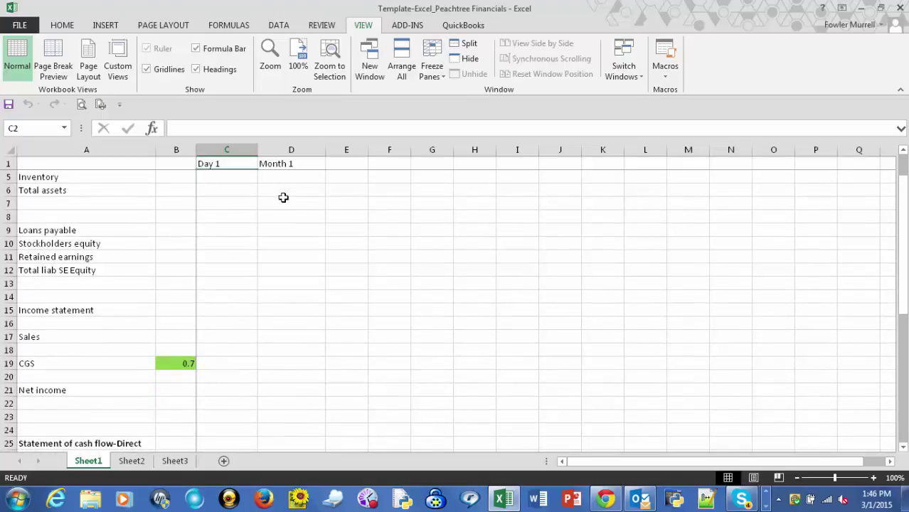
{"action": "scroll", "coordinate": [283, 197], "scroll_direction": "down", "scroll_amount": 3}
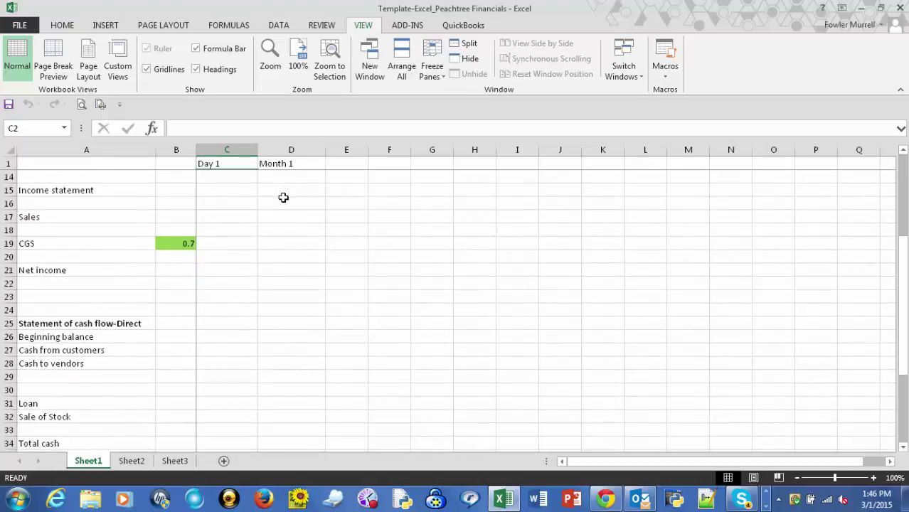
{"action": "scroll", "coordinate": [283, 197], "scroll_direction": "down", "scroll_amount": 1}
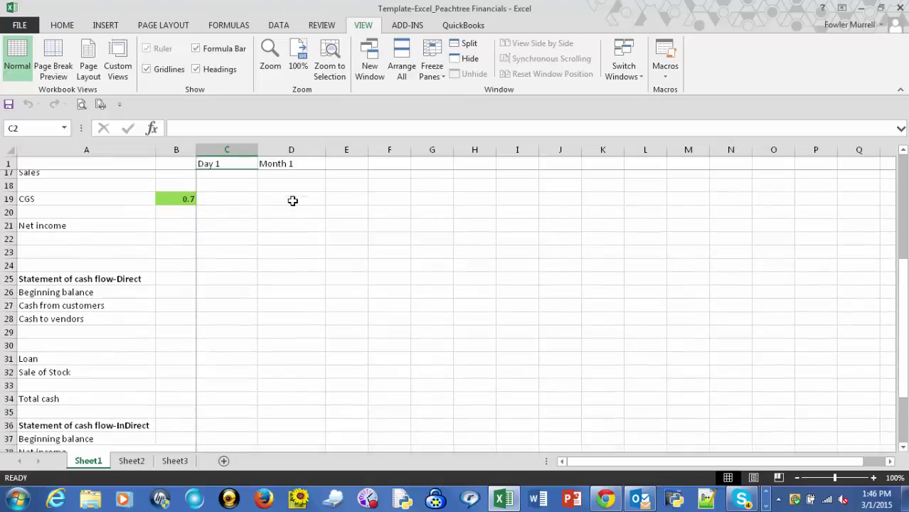
{"action": "scroll", "coordinate": [295, 199], "scroll_direction": "down", "scroll_amount": 2}
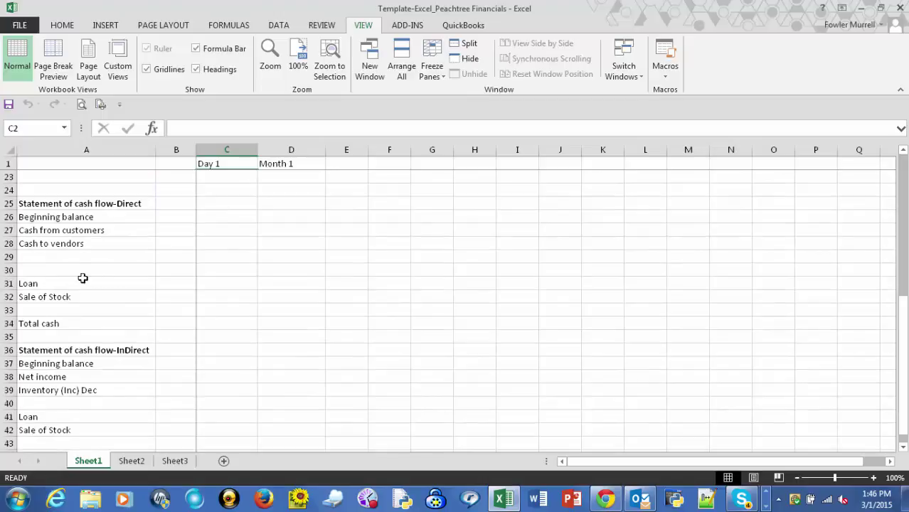
{"action": "left_click", "coordinate": [223, 284]}
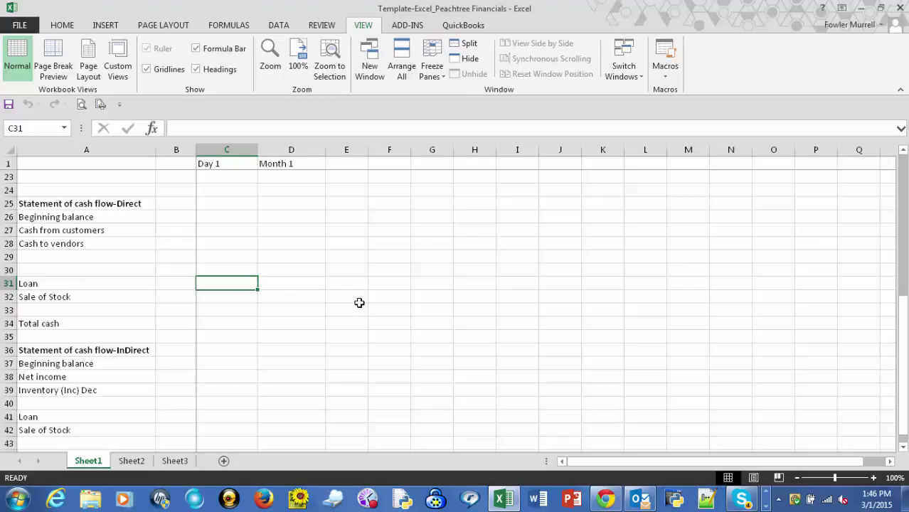
{"action": "key", "text": "F2"}
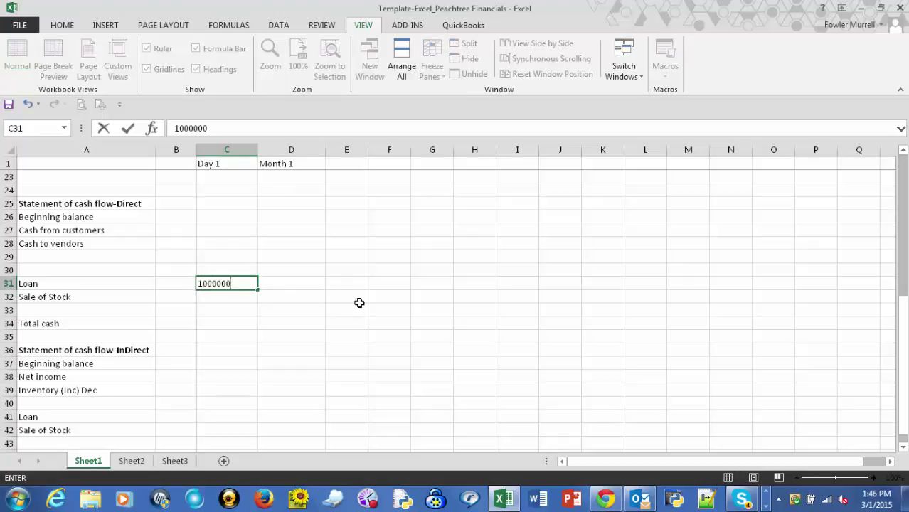
{"action": "key", "text": "Return"}
{"action": "key", "text": "Up"}
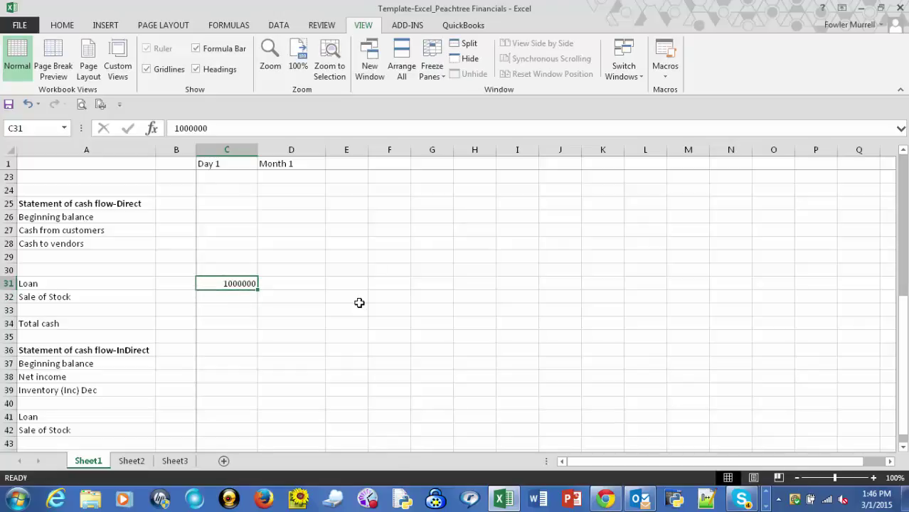
Step: Format the whole Day 1 column C with comma separators and no decimal places
{"action": "left_click", "coordinate": [231, 150]}
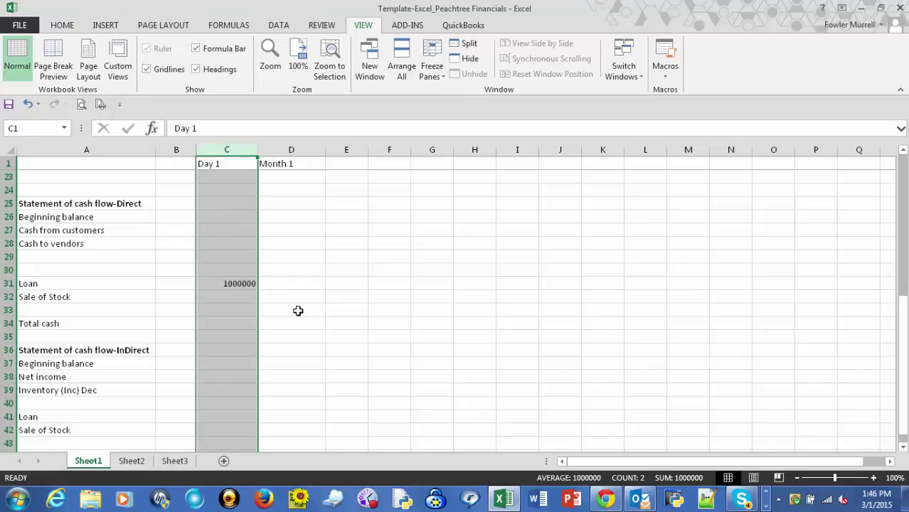
{"action": "left_click", "coordinate": [61, 26]}
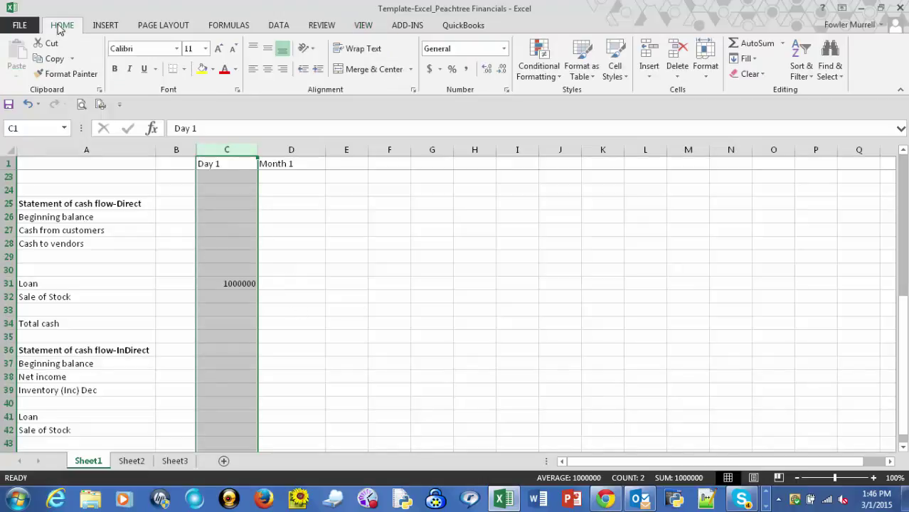
{"action": "left_click", "coordinate": [466, 69]}
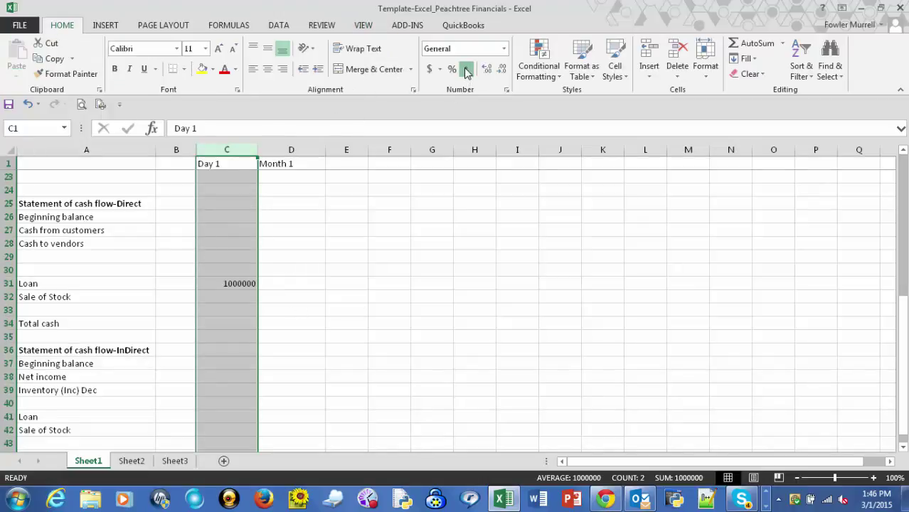
{"action": "left_click", "coordinate": [502, 70]}
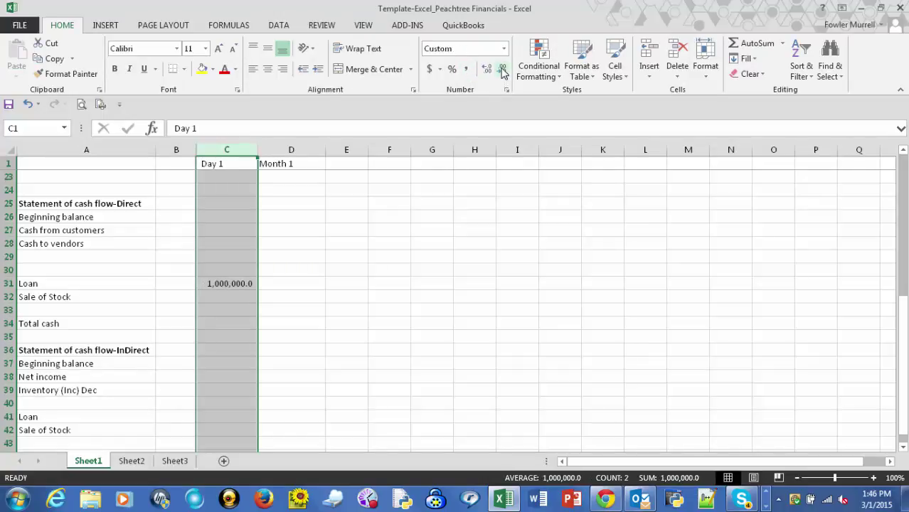
{"action": "left_click", "coordinate": [503, 70]}
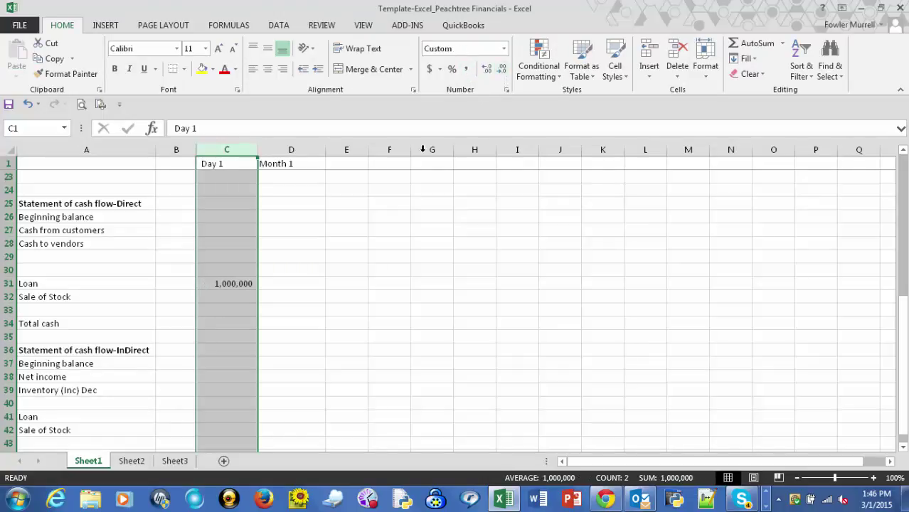
Step: Fill the Day 1 Loan cell C31 with the standard light green colour
{"action": "left_click", "coordinate": [238, 284]}
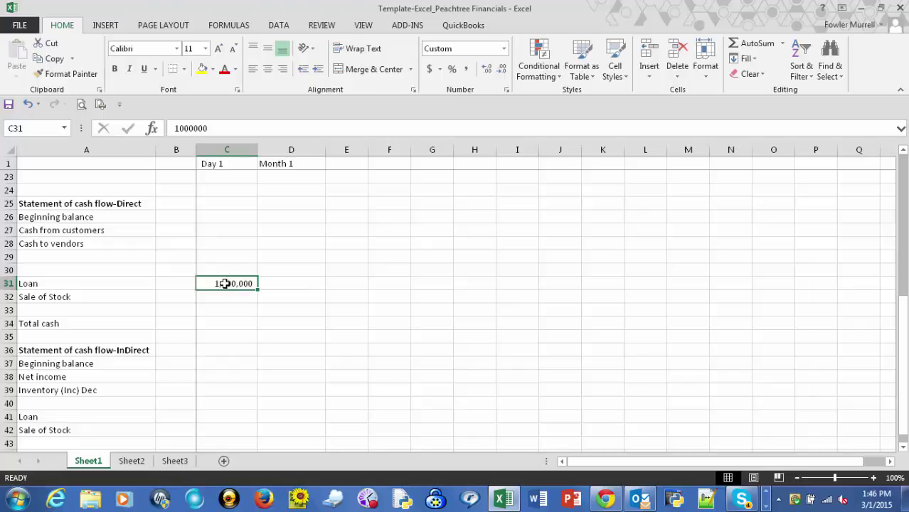
{"action": "left_click", "coordinate": [213, 69]}
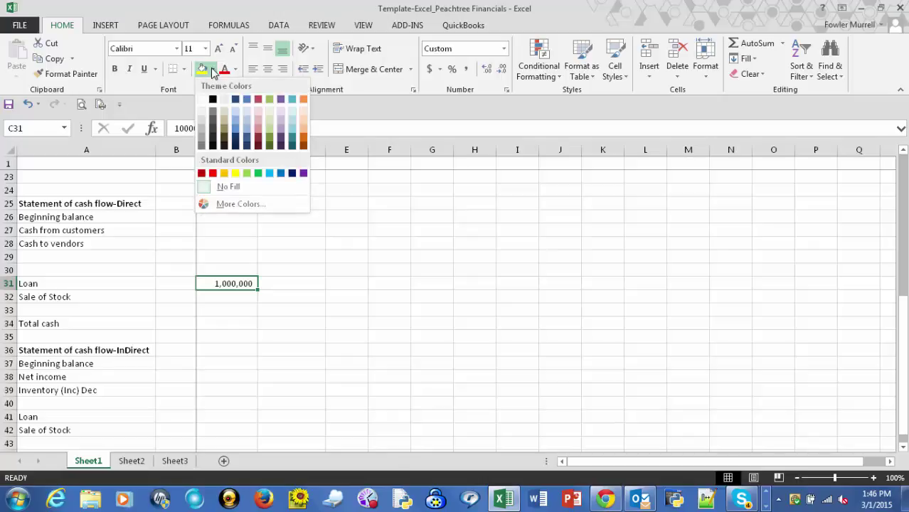
{"action": "left_click", "coordinate": [247, 174]}
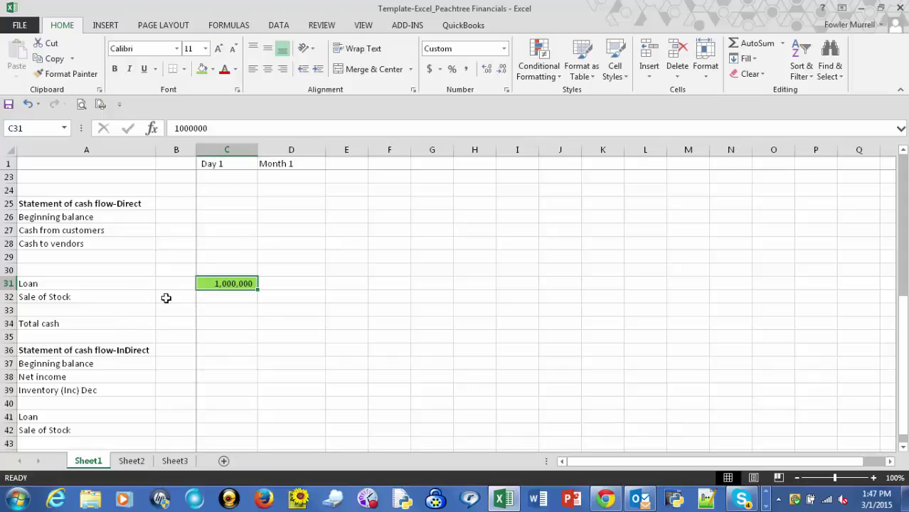
Step: Enter 3000000 as the Day 1 Sale of Stock in cell C32 and give it the same light green fill
{"action": "left_click", "coordinate": [230, 298]}
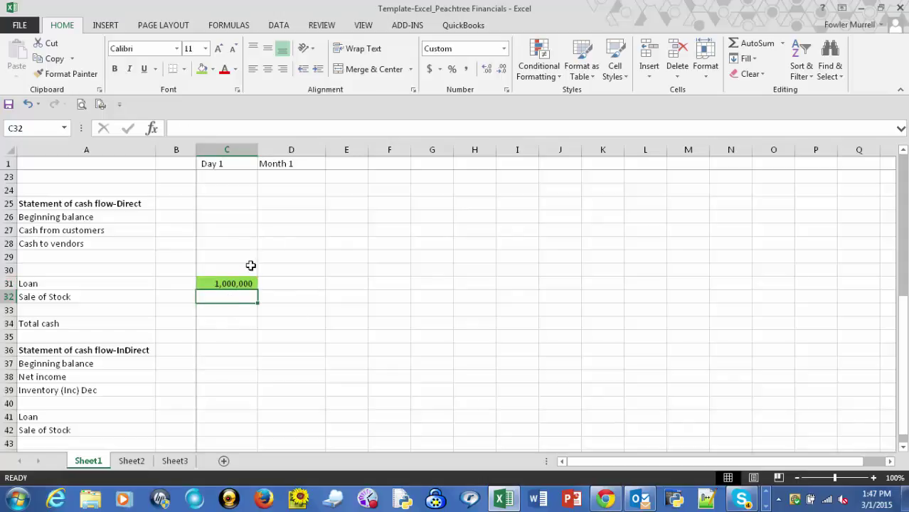
{"action": "type", "text": "3000000"}
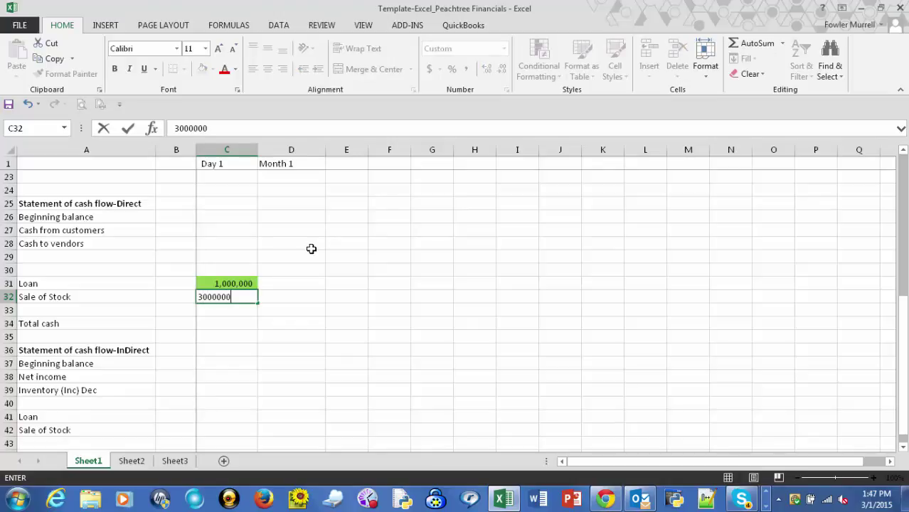
{"action": "key", "text": "Return"}
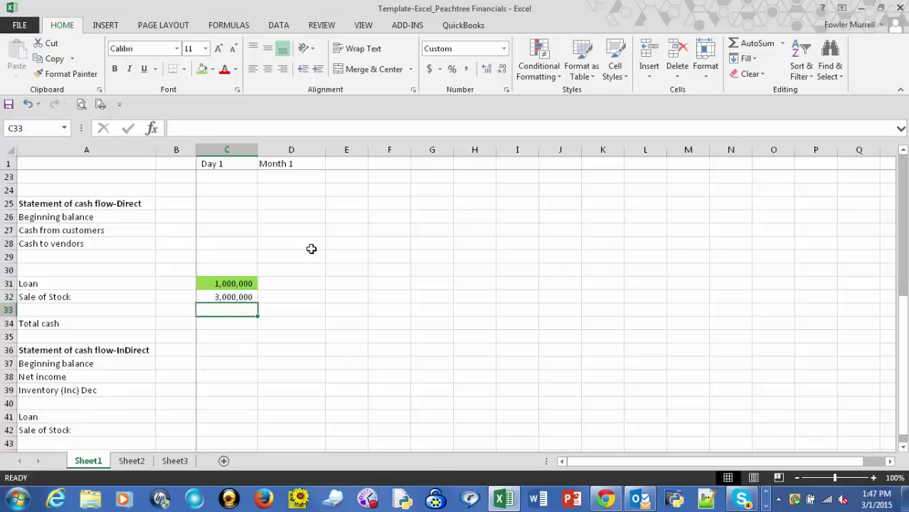
{"action": "key", "text": "Up"}
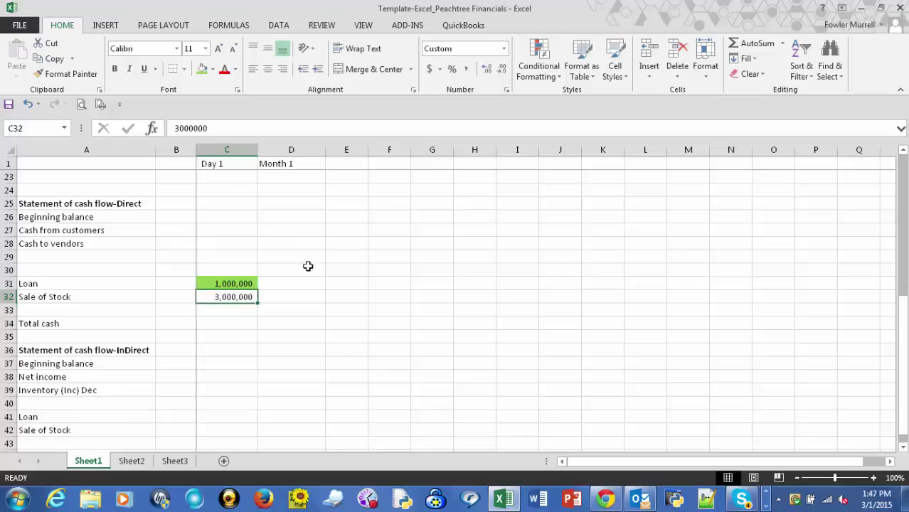
{"action": "left_click", "coordinate": [202, 69]}
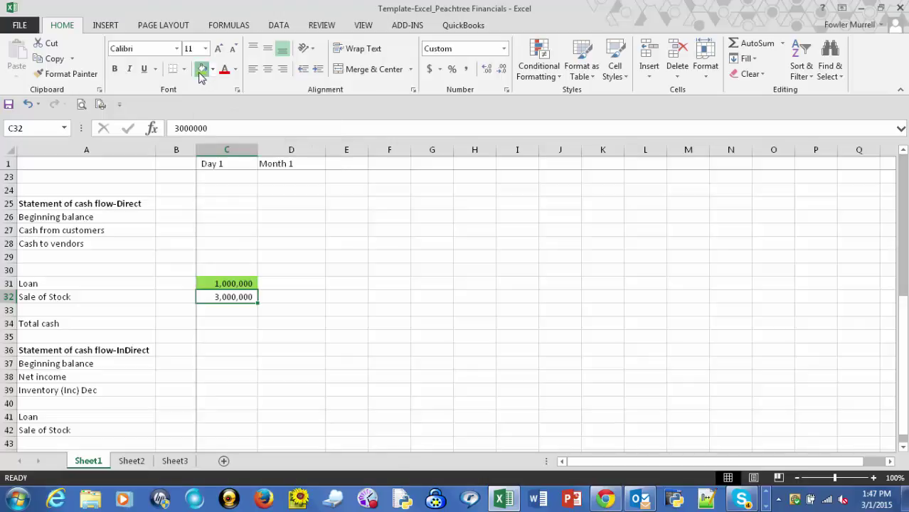
{"action": "left_click", "coordinate": [254, 315]}
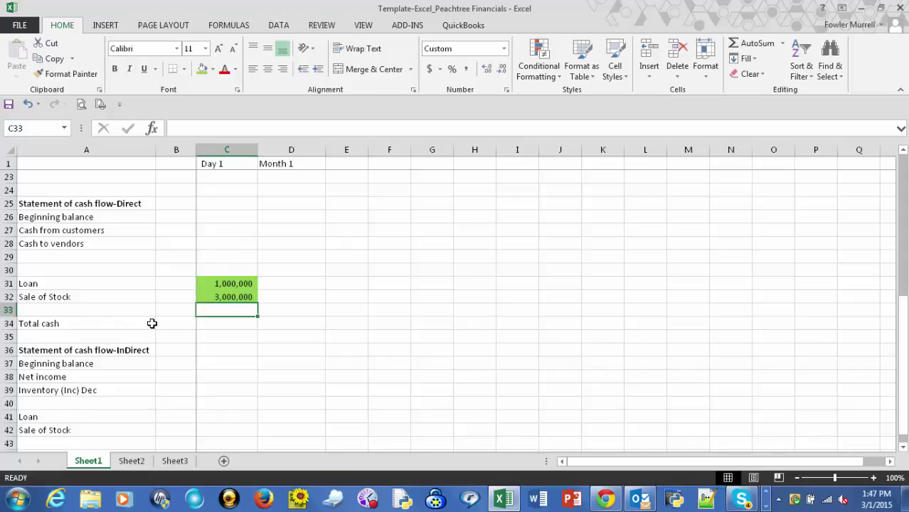
Step: Dismiss the Windows color scheme message and total the Day 1 cash in cell C34 with =SUM(C26:C32)
{"action": "left_click", "coordinate": [212, 322]}
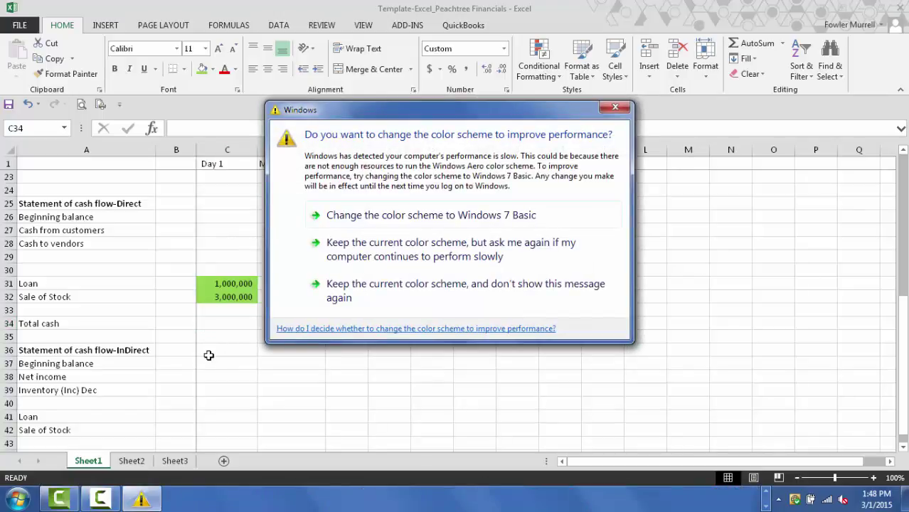
{"action": "left_click", "coordinate": [615, 108]}
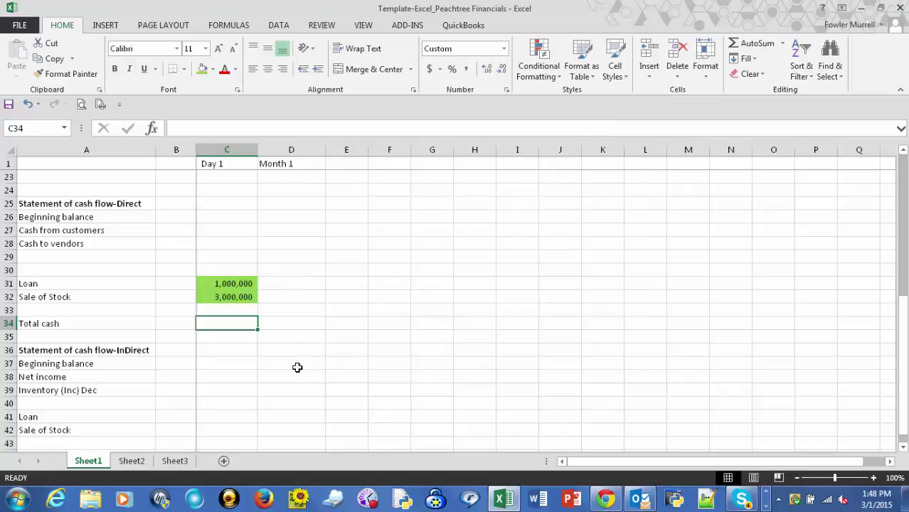
{"action": "type", "text": "="}
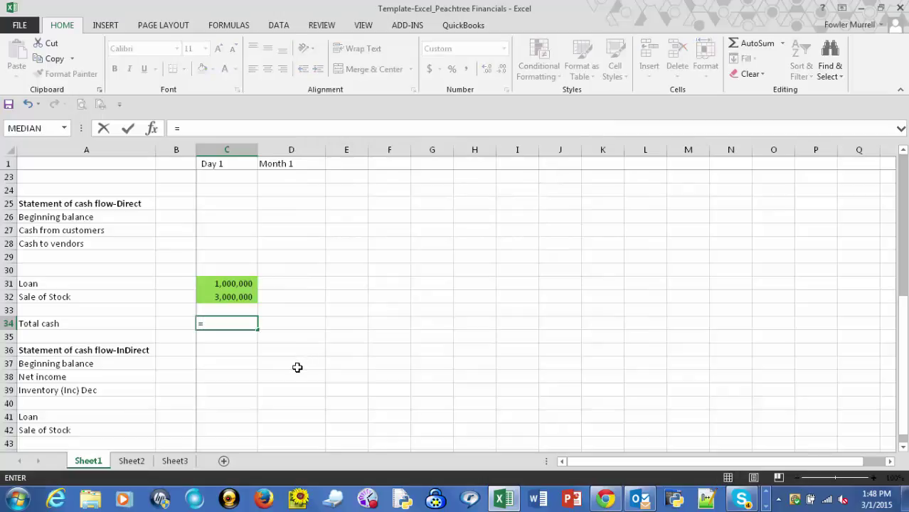
{"action": "type", "text": "sum"}
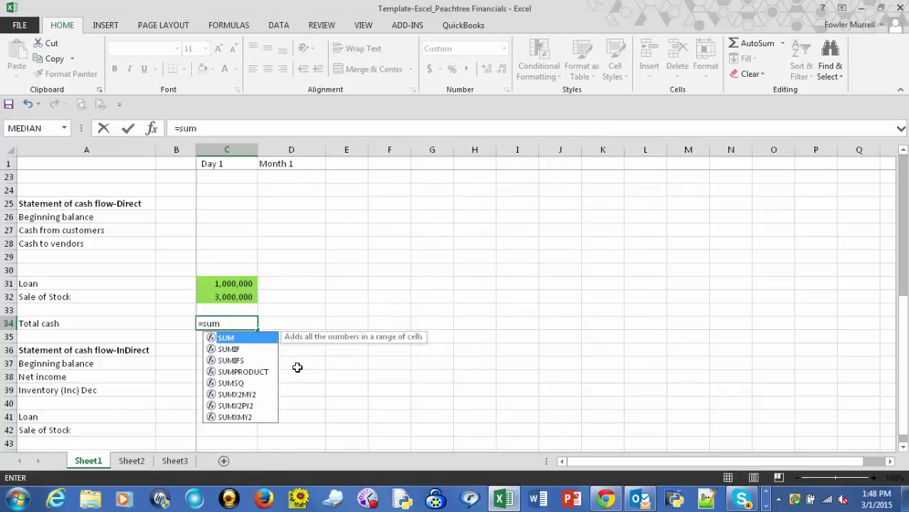
{"action": "type", "text": "("}
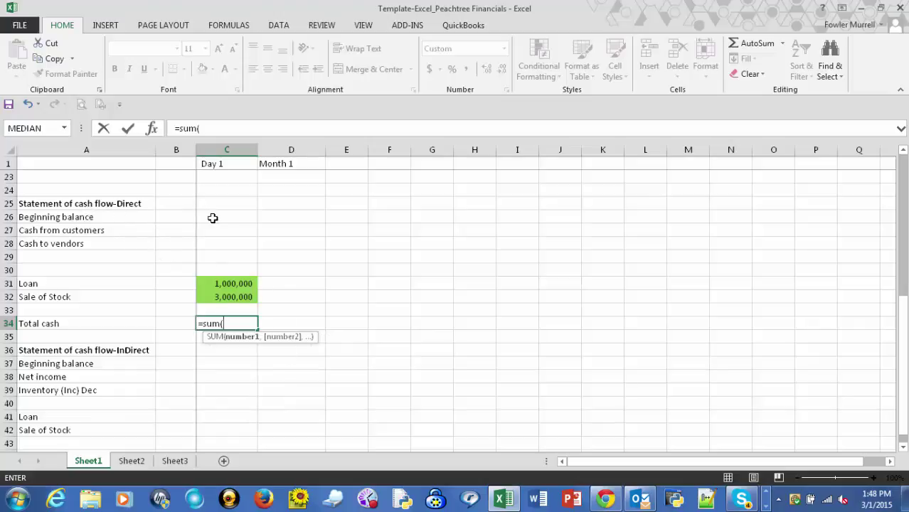
{"action": "left_click", "coordinate": [224, 217]}
{"action": "left_click_drag", "start_coordinate": [225, 217], "coordinate": [224, 298]}
{"action": "type", "text": ")"}
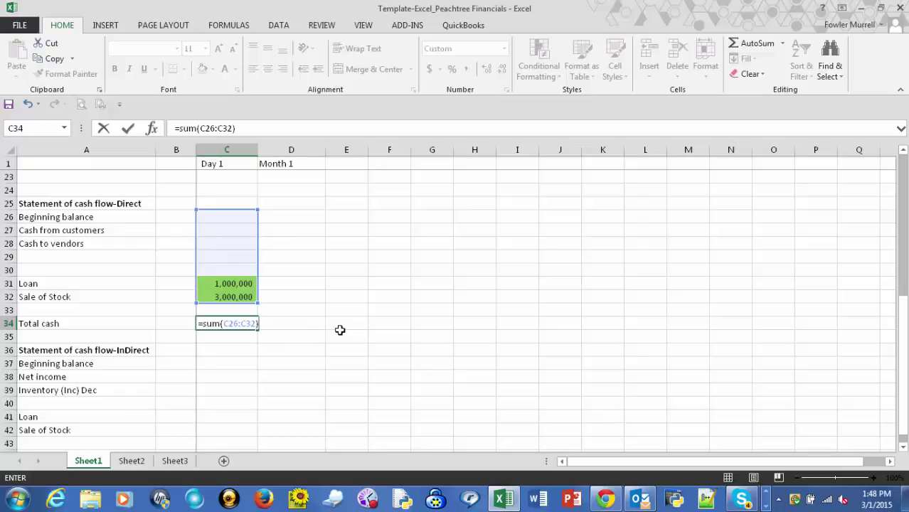
{"action": "key", "text": "Tab"}
{"action": "key", "text": "Left"}
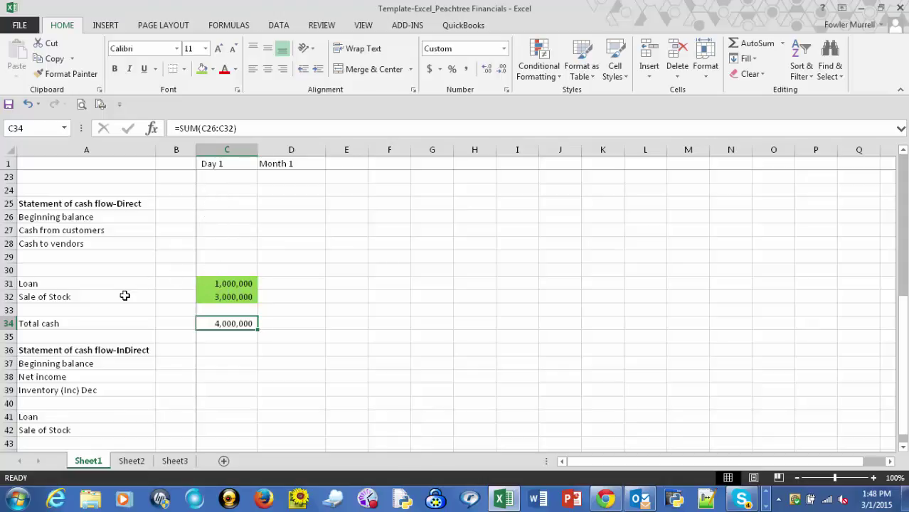
Step: Link the Day 1 Cash cell C4 on the balance sheet to the direct cash flow total with =C34
{"action": "scroll", "coordinate": [202, 263], "scroll_direction": "up", "scroll_amount": 1}
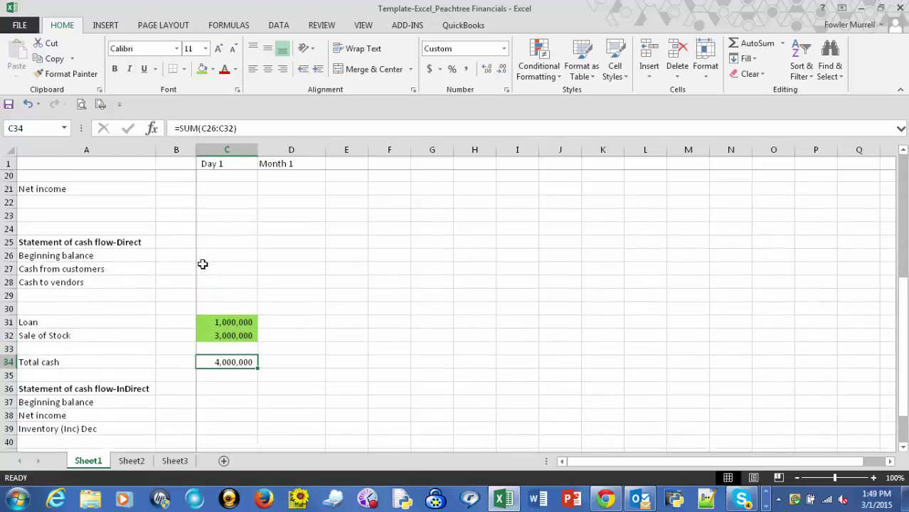
{"action": "scroll", "coordinate": [202, 265], "scroll_direction": "down", "scroll_amount": 1}
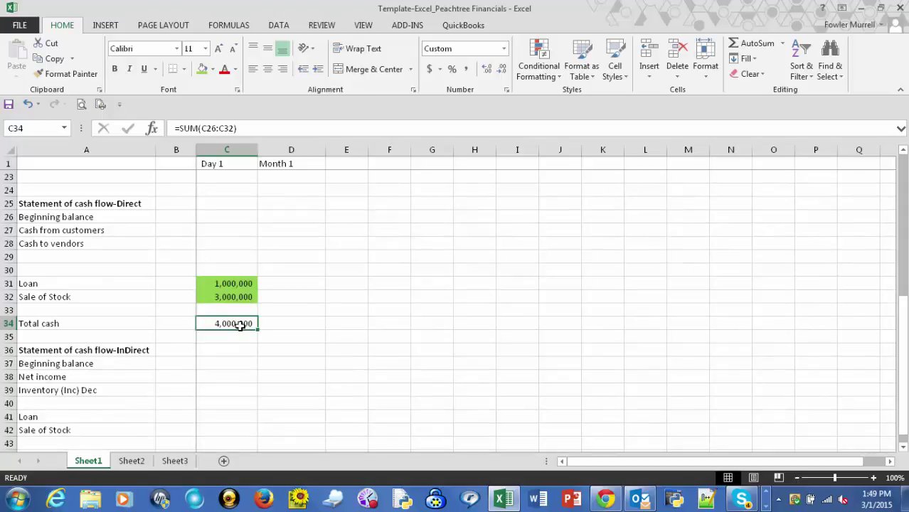
{"action": "scroll", "coordinate": [240, 325], "scroll_direction": "up", "scroll_amount": 7}
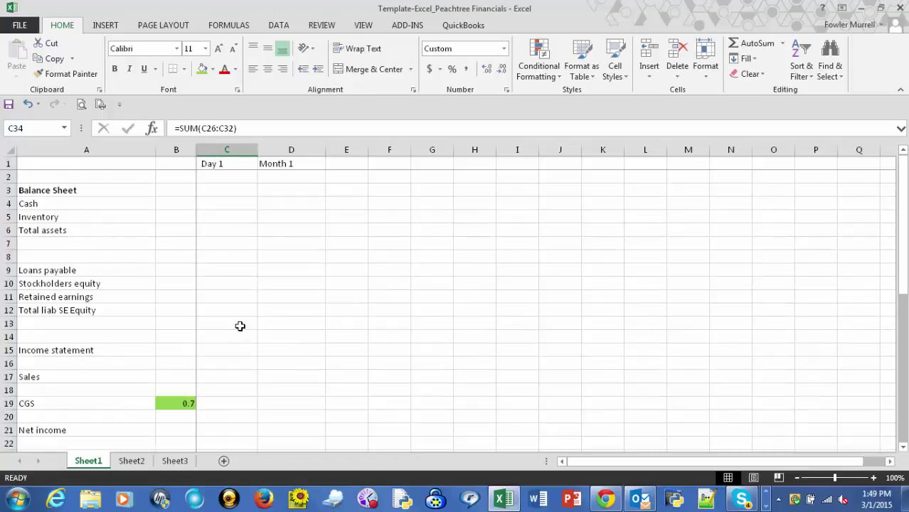
{"action": "left_click", "coordinate": [225, 204]}
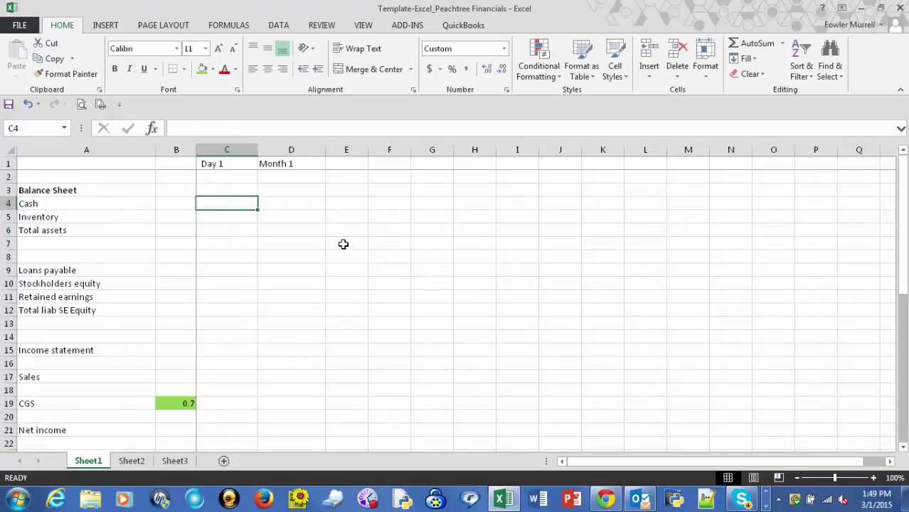
{"action": "type", "text": "="}
{"action": "scroll", "coordinate": [350, 244], "scroll_direction": "down", "scroll_amount": 7}
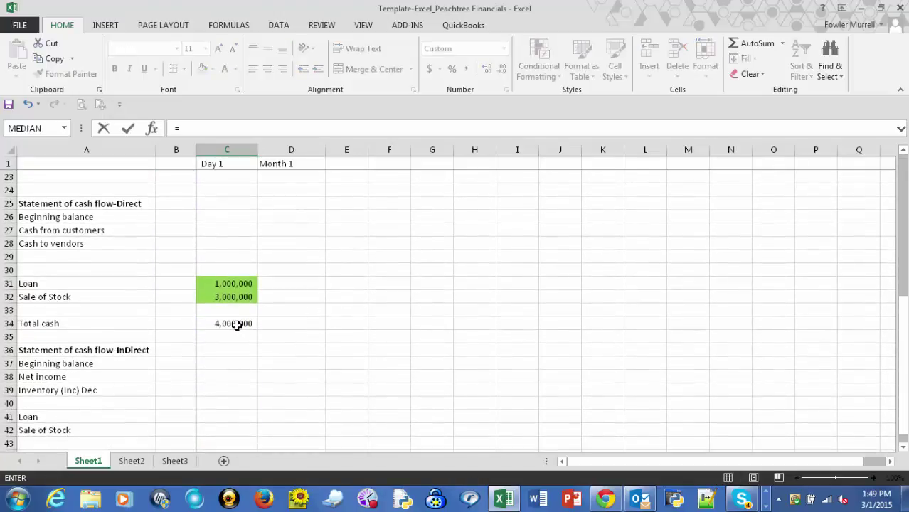
{"action": "left_click", "coordinate": [232, 324]}
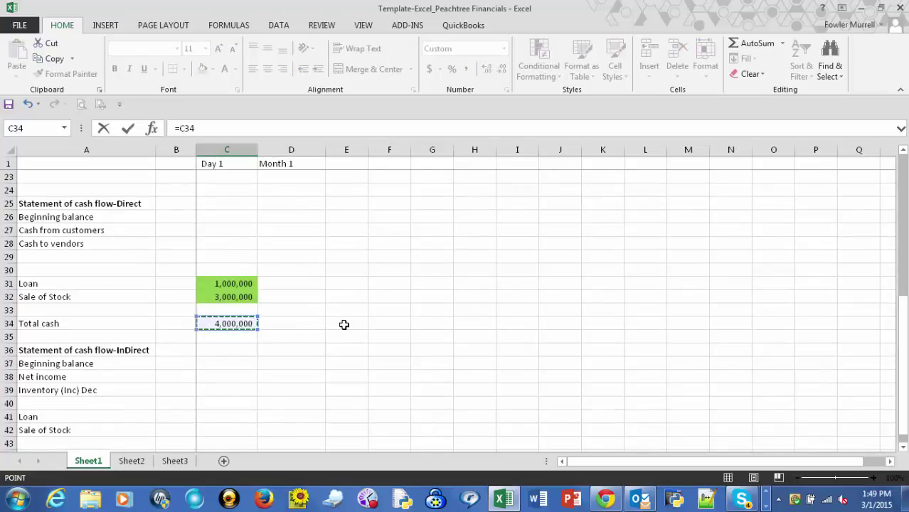
{"action": "key", "text": "Tab"}
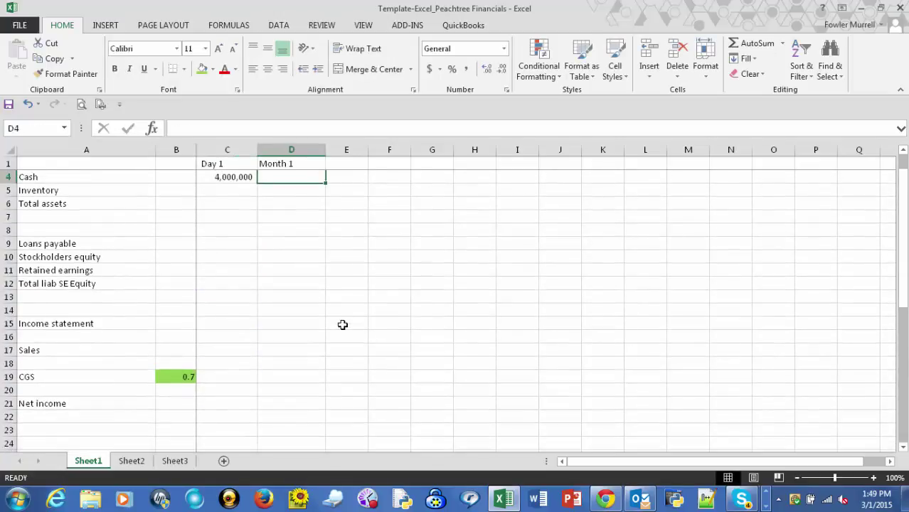
Step: Total the Day 1 Cash and Inventory cells into the Total assets cell C6 with AutoSum
{"action": "left_click", "coordinate": [231, 192]}
{"action": "left_click", "coordinate": [229, 204]}
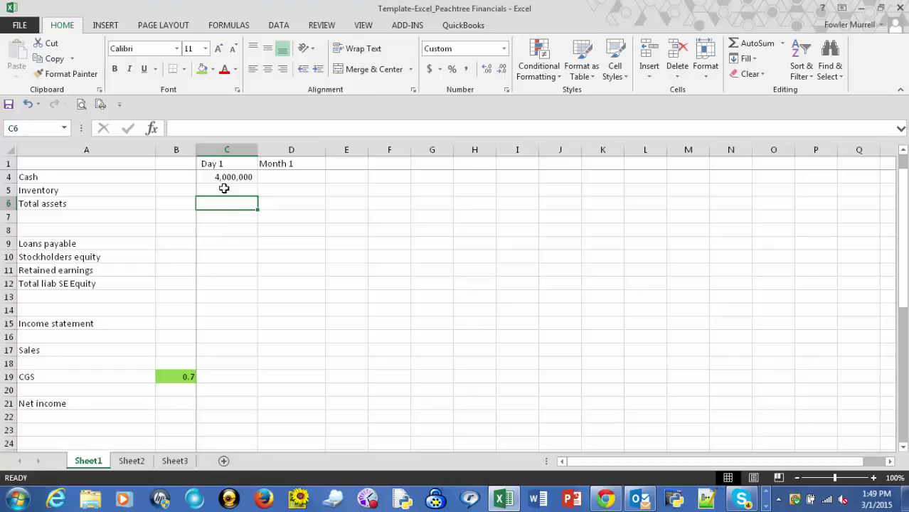
{"action": "left_click_drag", "start_coordinate": [222, 179], "coordinate": [220, 202]}
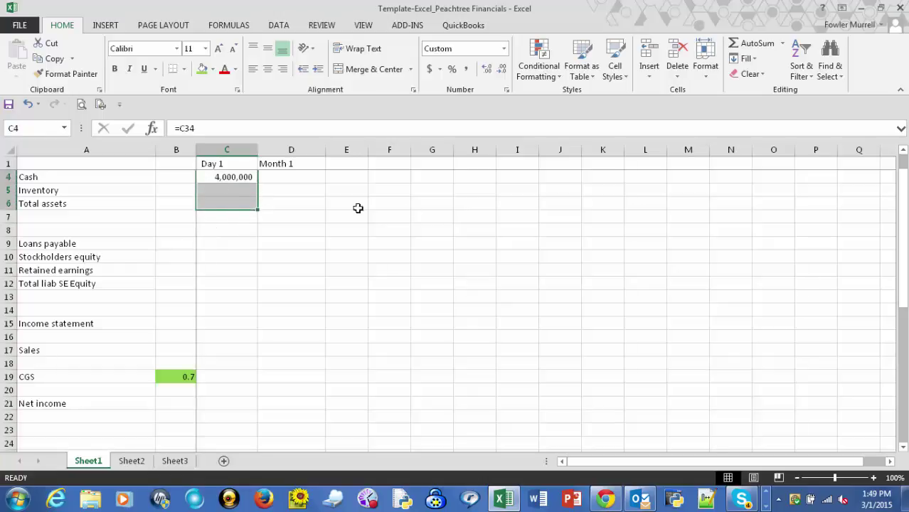
{"action": "left_click", "coordinate": [753, 43]}
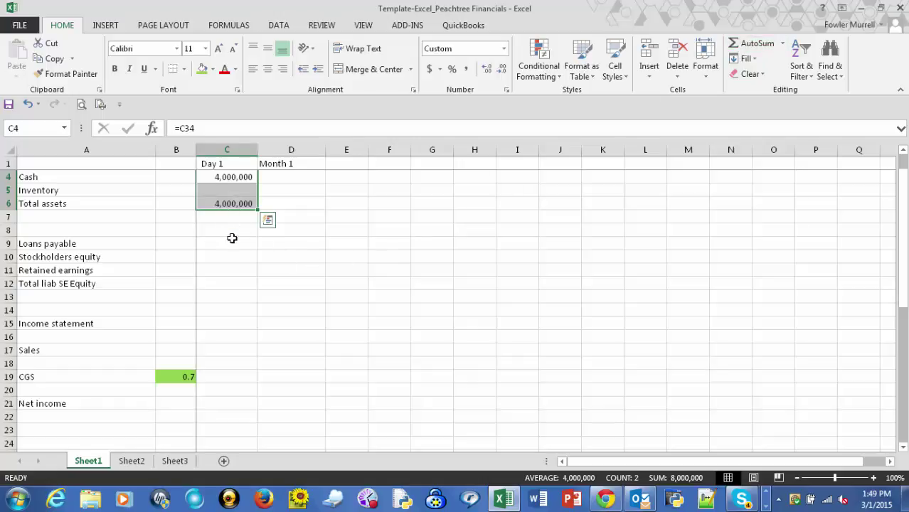
Step: Link the Day 1 Loans payable cell C9 to the direct cash flow loan with =C31
{"action": "scroll", "coordinate": [236, 257], "scroll_direction": "up", "scroll_amount": 1}
{"action": "left_click", "coordinate": [233, 246]}
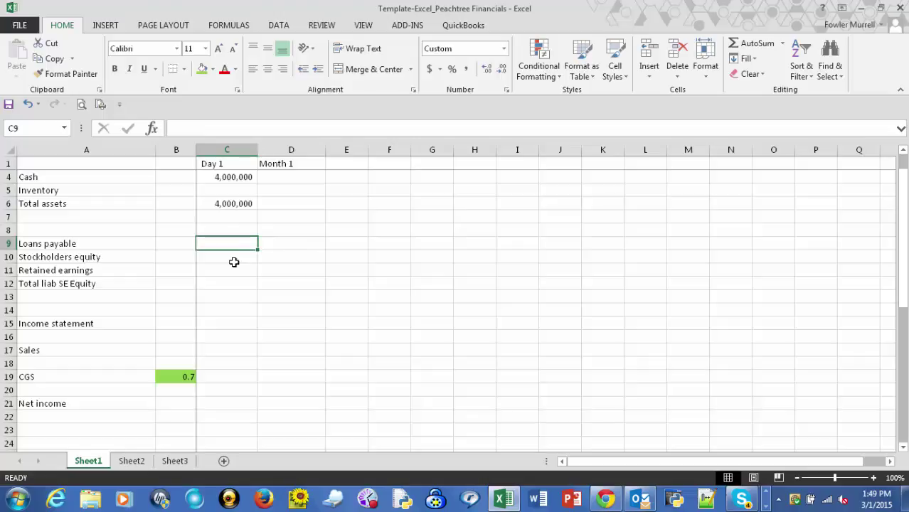
{"action": "scroll", "coordinate": [250, 269], "scroll_direction": "down", "scroll_amount": 5}
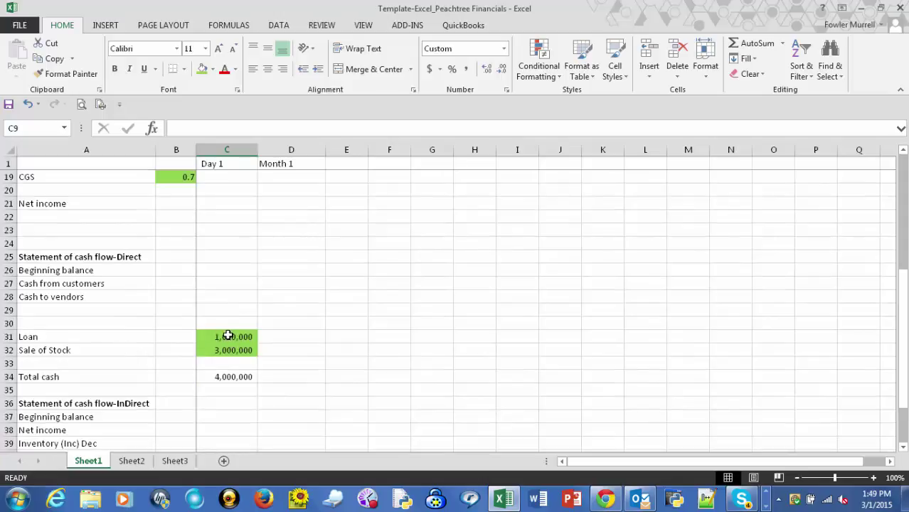
{"action": "scroll", "coordinate": [275, 340], "scroll_direction": "up", "scroll_amount": 6}
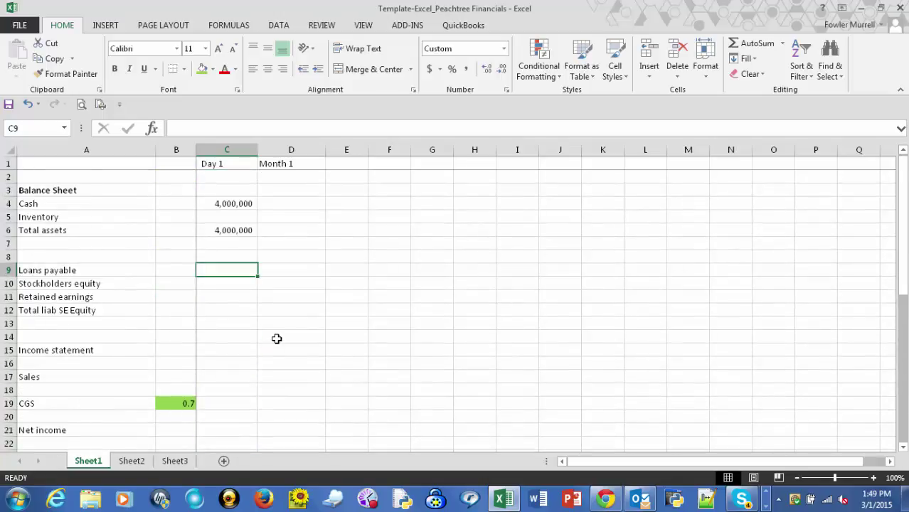
{"action": "type", "text": "="}
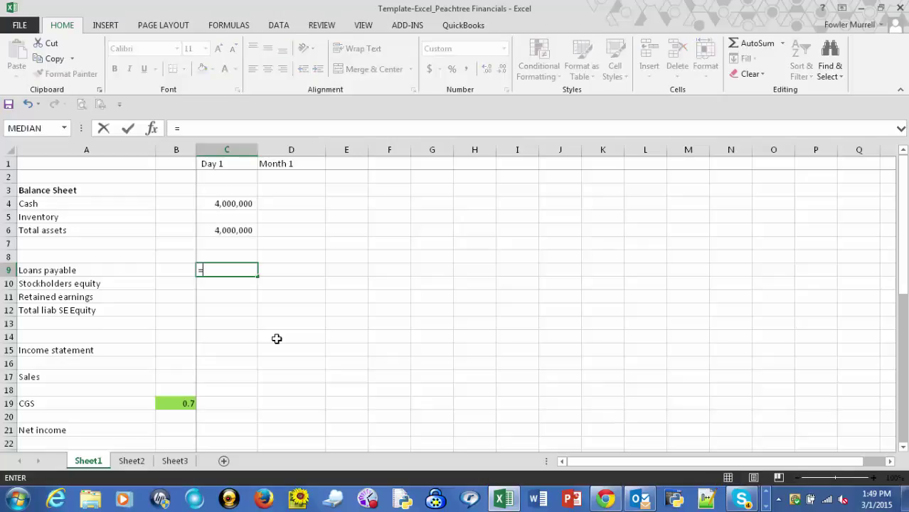
{"action": "scroll", "coordinate": [277, 339], "scroll_direction": "down", "scroll_amount": 5}
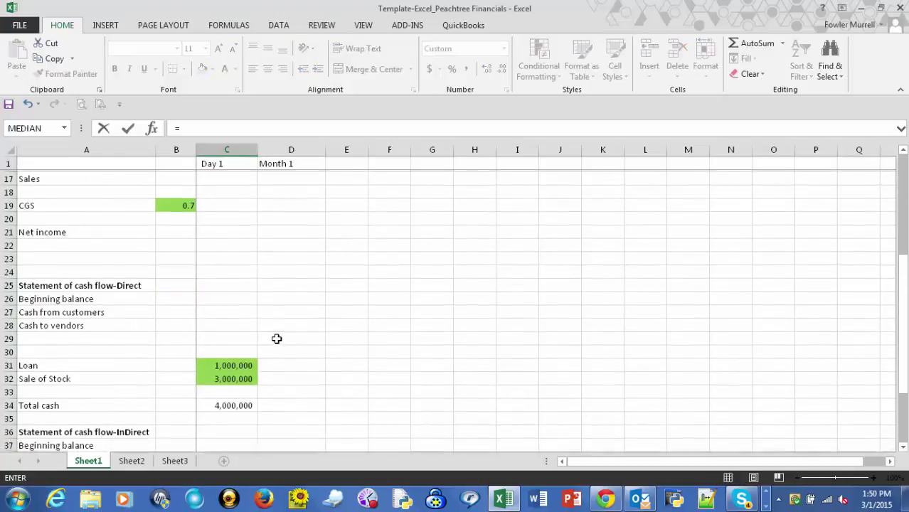
{"action": "left_click", "coordinate": [220, 364]}
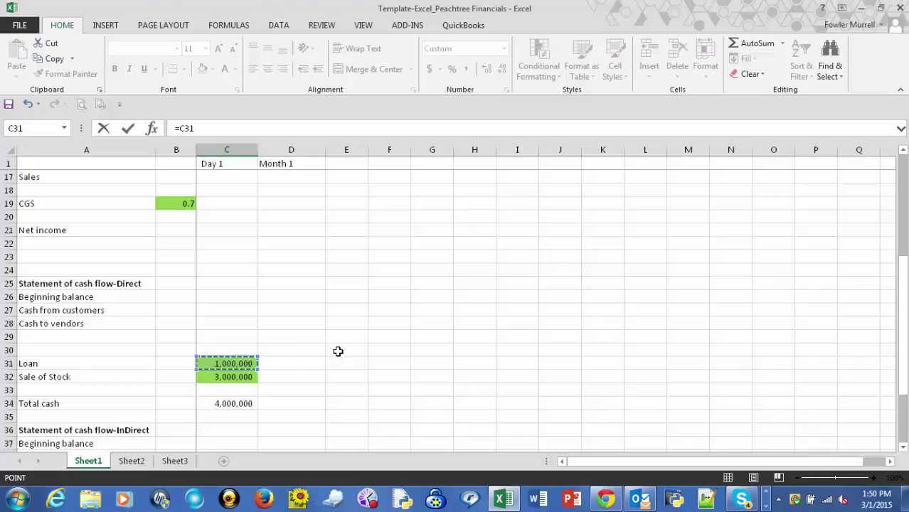
{"action": "key", "text": "Tab"}
Step: Link the Day 1 Stockholders equity cell C10 to the direct cash flow sale of stock with =C32
{"action": "scroll", "coordinate": [274, 292], "scroll_direction": "up", "scroll_amount": 2}
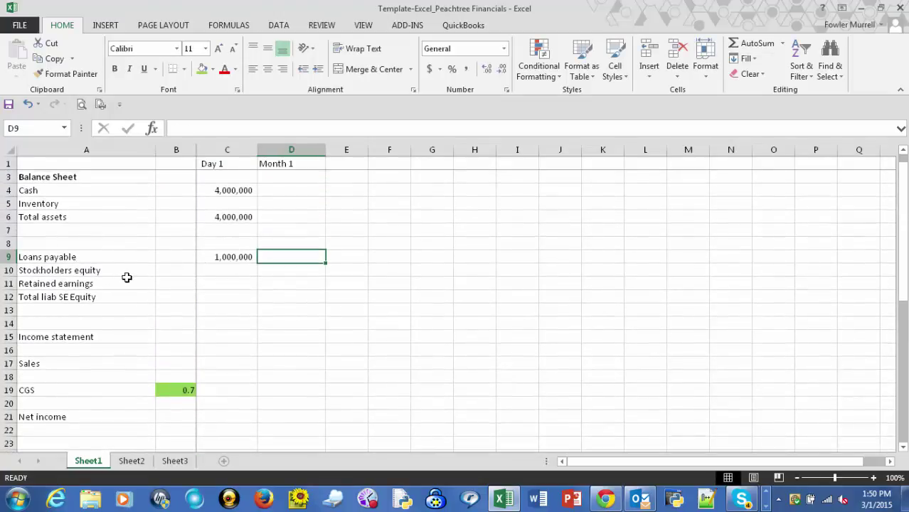
{"action": "left_click", "coordinate": [230, 273]}
{"action": "type", "text": "="}
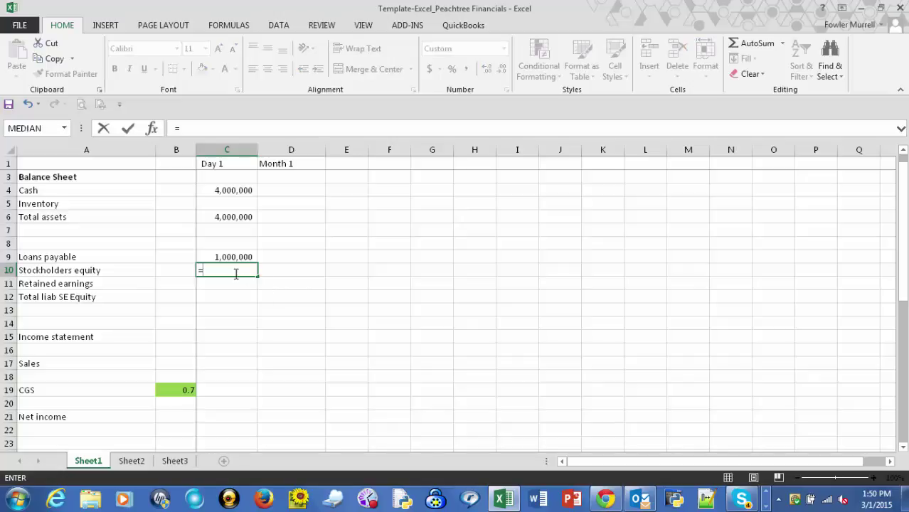
{"action": "scroll", "coordinate": [251, 313], "scroll_direction": "down", "scroll_amount": 1}
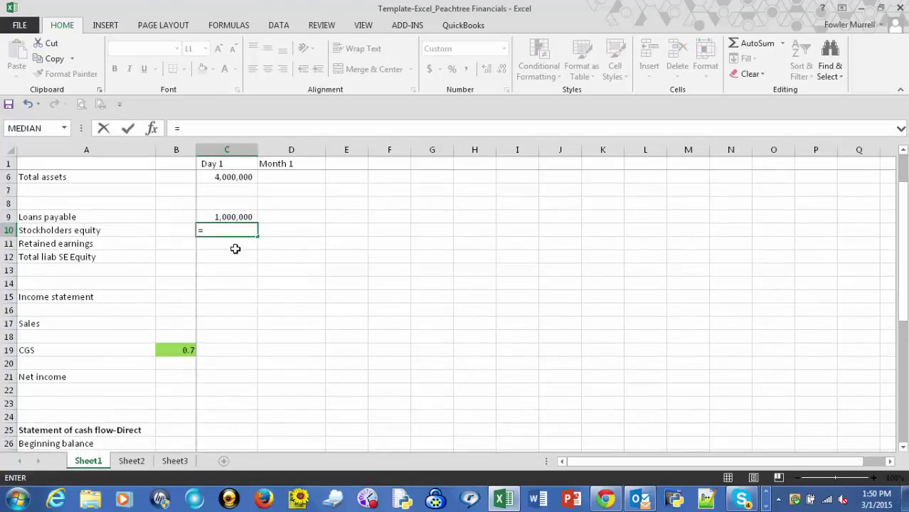
{"action": "scroll", "coordinate": [235, 250], "scroll_direction": "down", "scroll_amount": 1}
{"action": "scroll", "coordinate": [235, 249], "scroll_direction": "down", "scroll_amount": 3}
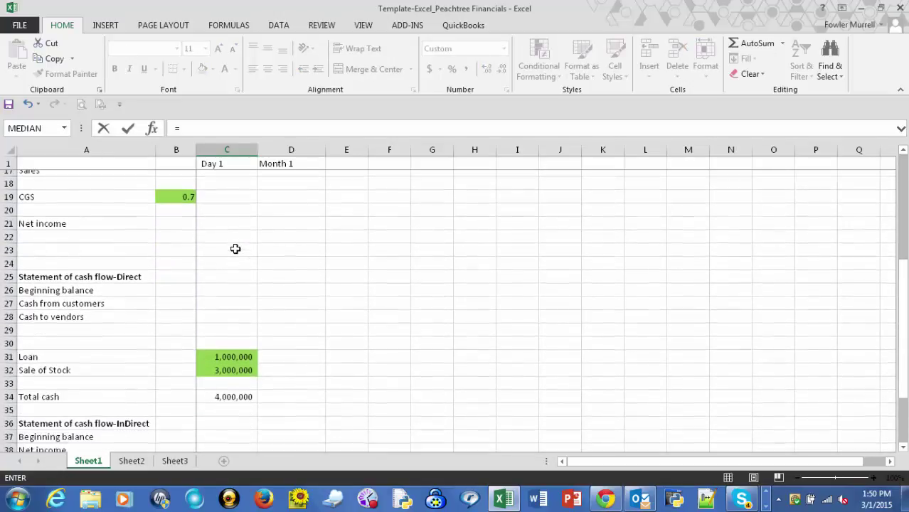
{"action": "left_click", "coordinate": [216, 364]}
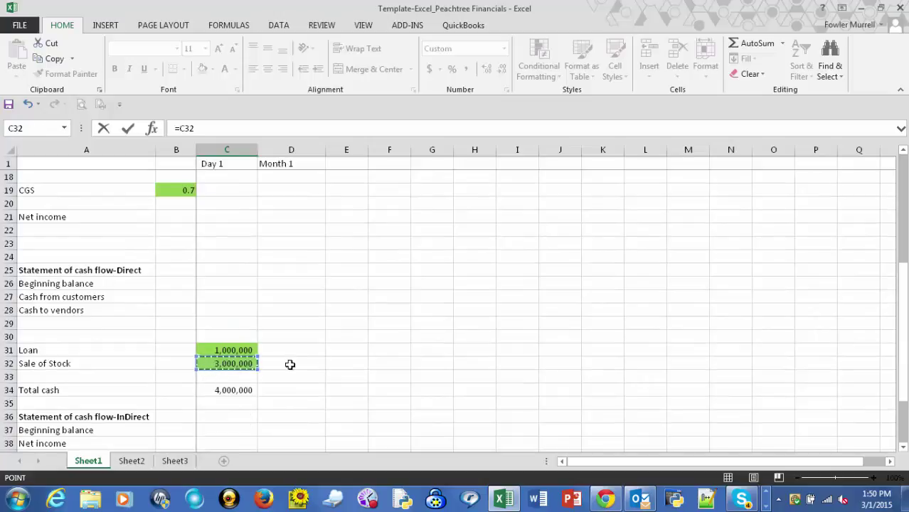
{"action": "key", "text": "Tab"}
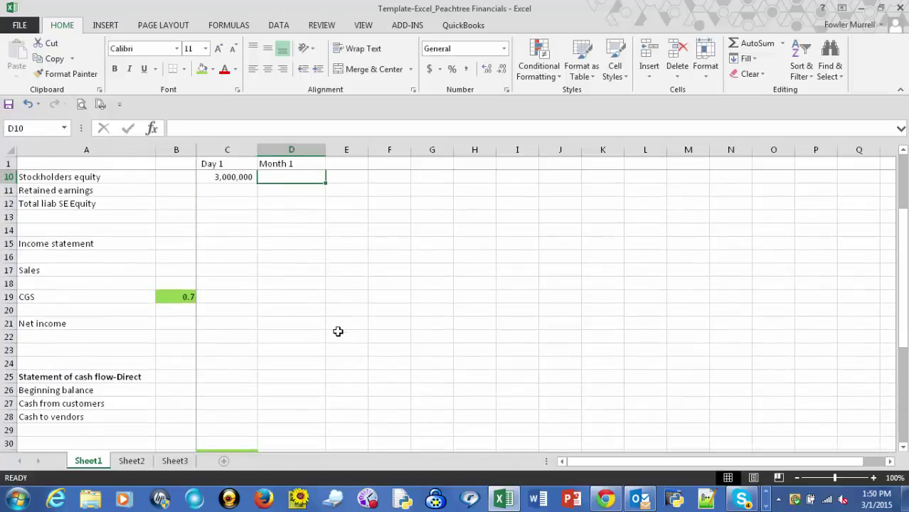
Step: Total Day 1 loans payable, stockholders equity and retained earnings into the Total liab SE Equity cell C12 with AutoSum
{"action": "scroll", "coordinate": [334, 329], "scroll_direction": "up", "scroll_amount": 2}
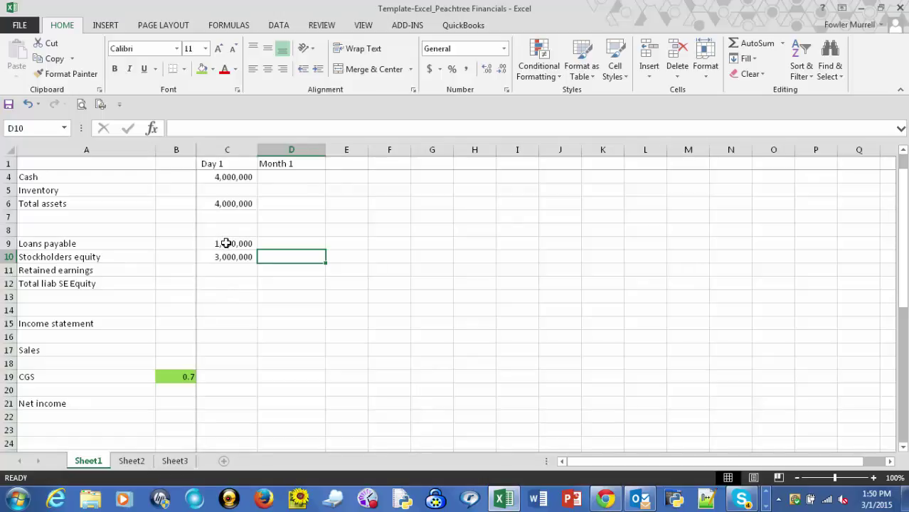
{"action": "left_click_drag", "start_coordinate": [225, 243], "coordinate": [239, 284]}
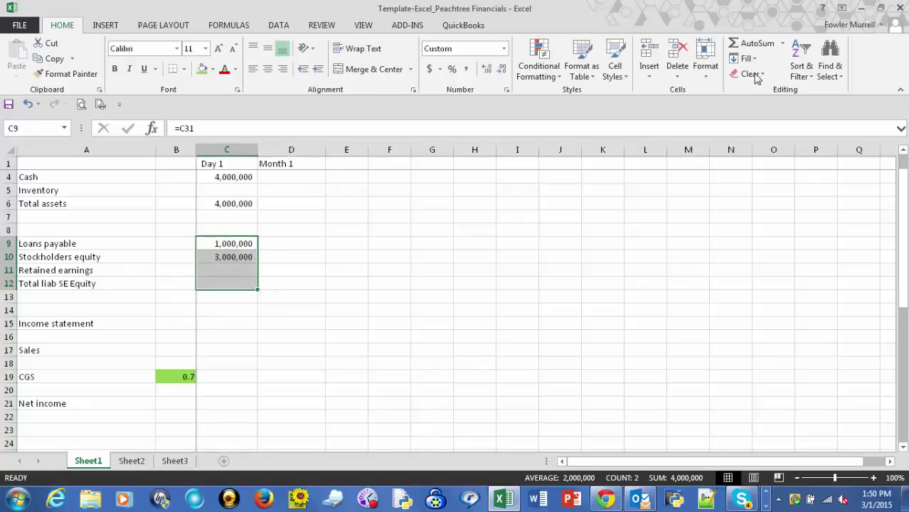
{"action": "left_click", "coordinate": [734, 45]}
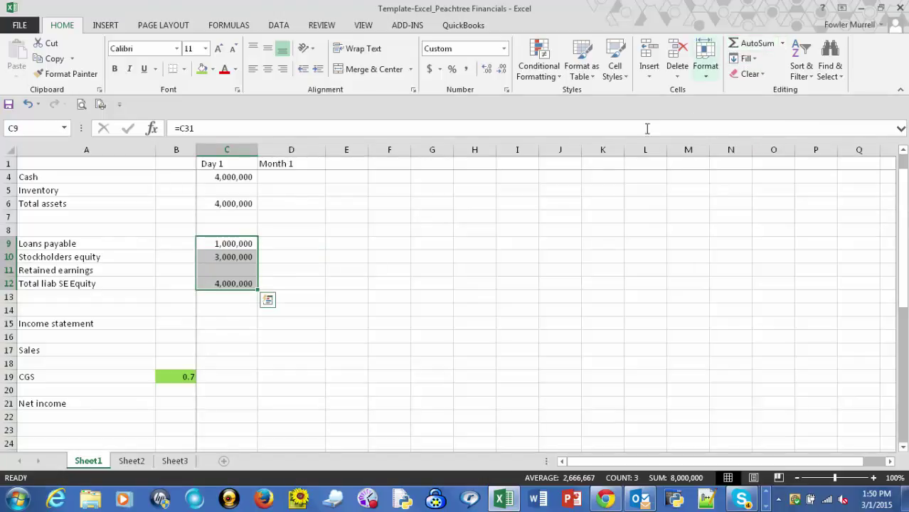
{"action": "left_click", "coordinate": [461, 284]}
{"action": "scroll", "coordinate": [288, 263], "scroll_direction": "up", "scroll_amount": 1}
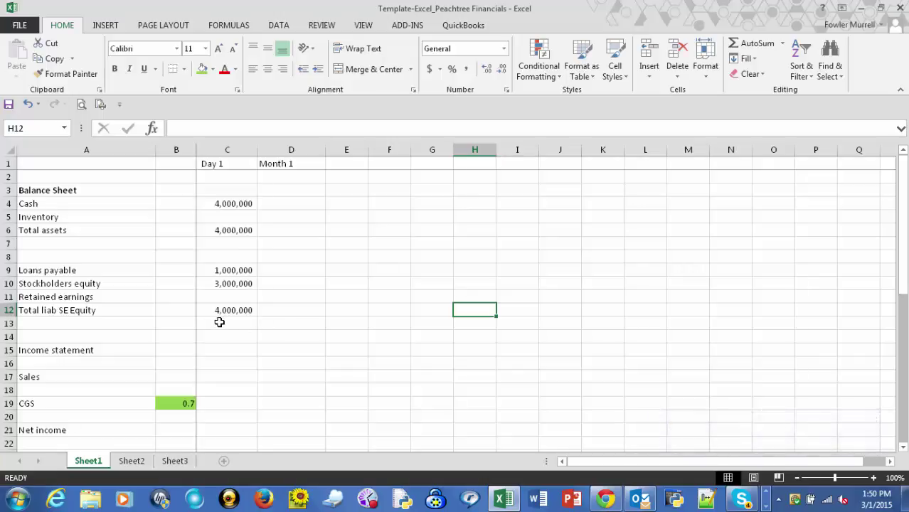
Step: Link the Day 1 Loan cell C41 of the indirect cash flow to the direct cash flow loan with =C31
{"action": "scroll", "coordinate": [272, 312], "scroll_direction": "down", "scroll_amount": 1}
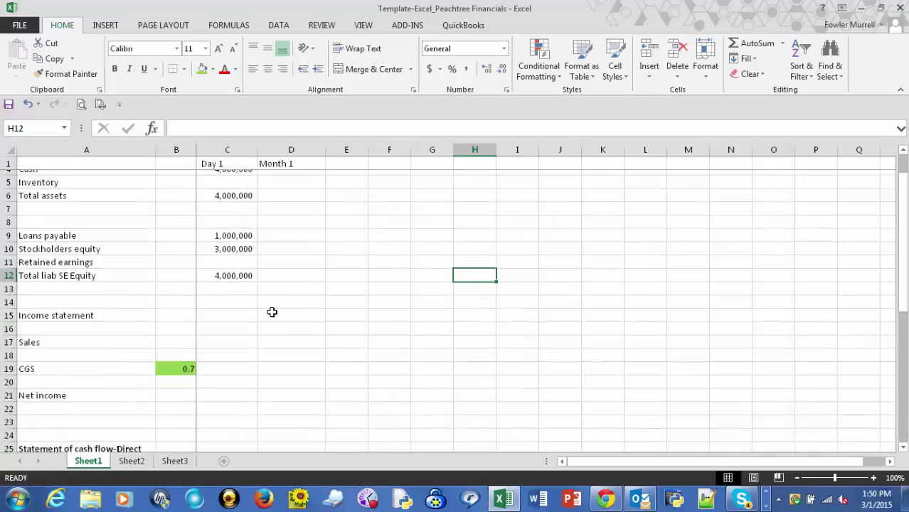
{"action": "scroll", "coordinate": [263, 304], "scroll_direction": "down", "scroll_amount": 4}
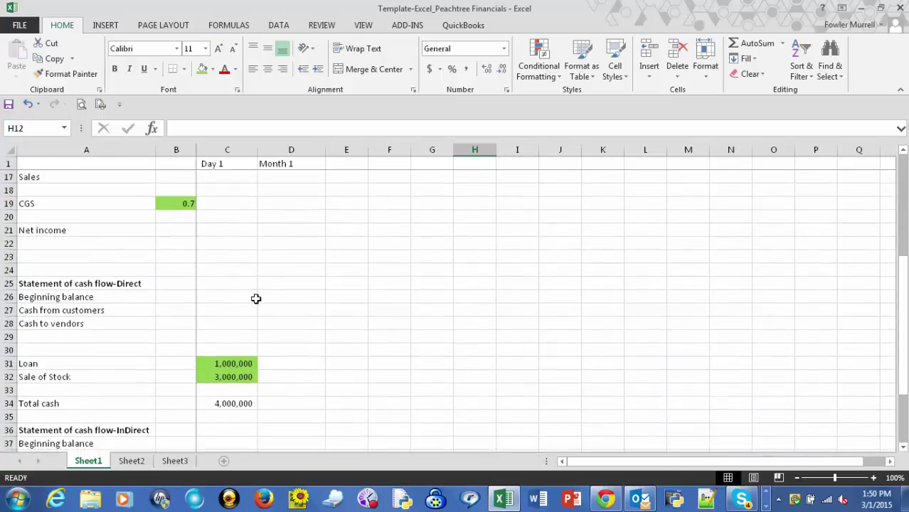
{"action": "scroll", "coordinate": [256, 299], "scroll_direction": "down", "scroll_amount": 3}
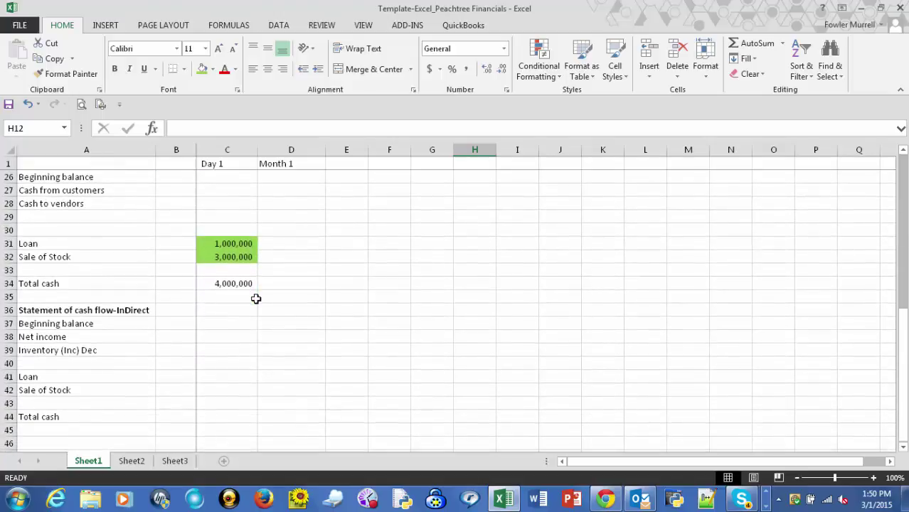
{"action": "scroll", "coordinate": [256, 299], "scroll_direction": "down", "scroll_amount": 1}
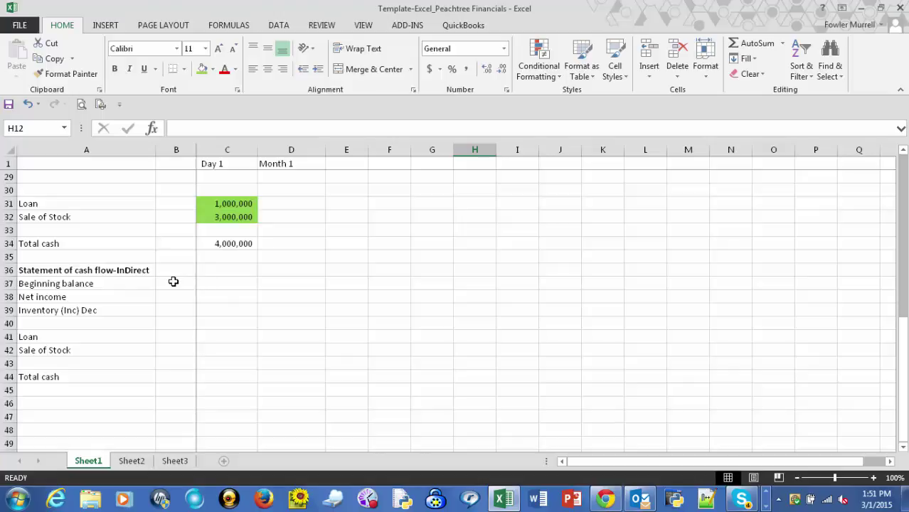
{"action": "scroll", "coordinate": [222, 283], "scroll_direction": "down", "scroll_amount": 2}
{"action": "scroll", "coordinate": [223, 283], "scroll_direction": "up", "scroll_amount": 2}
{"action": "left_click", "coordinate": [218, 339]}
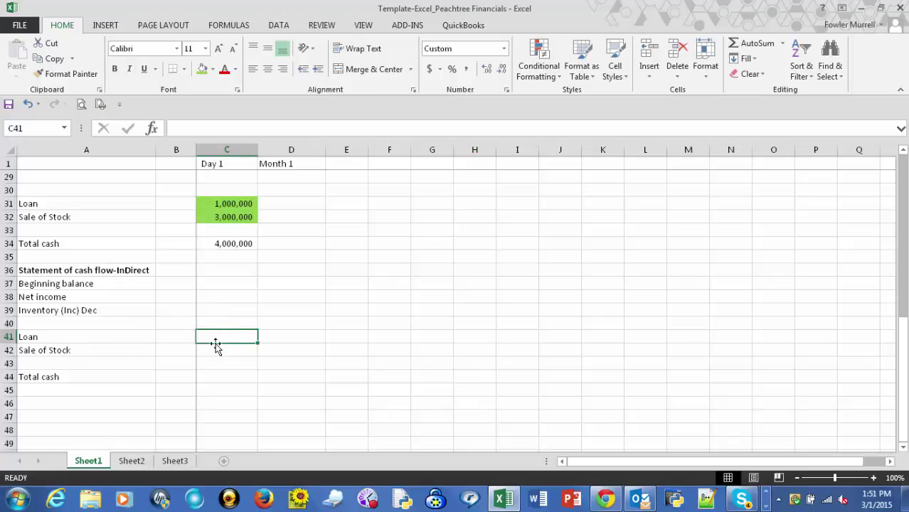
{"action": "scroll", "coordinate": [309, 313], "scroll_direction": "up", "scroll_amount": 1}
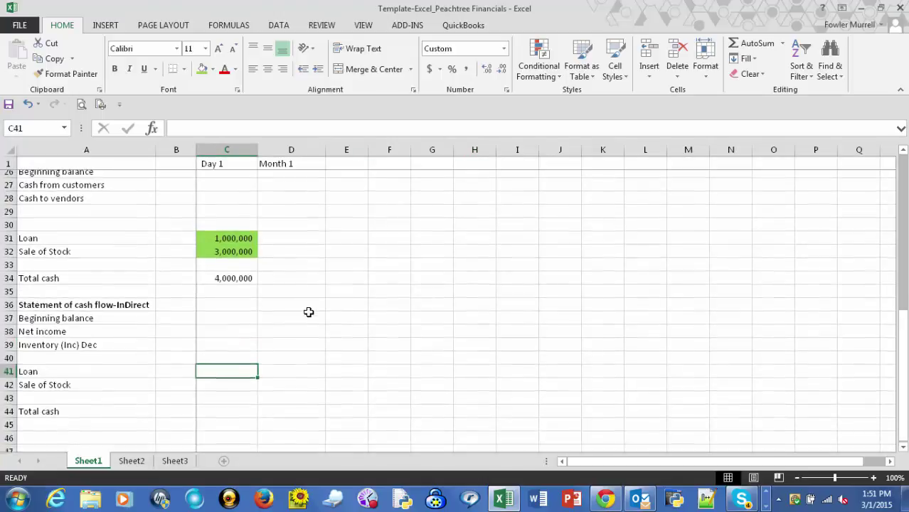
{"action": "scroll", "coordinate": [308, 313], "scroll_direction": "down", "scroll_amount": 2}
{"action": "scroll", "coordinate": [309, 312], "scroll_direction": "up", "scroll_amount": 1}
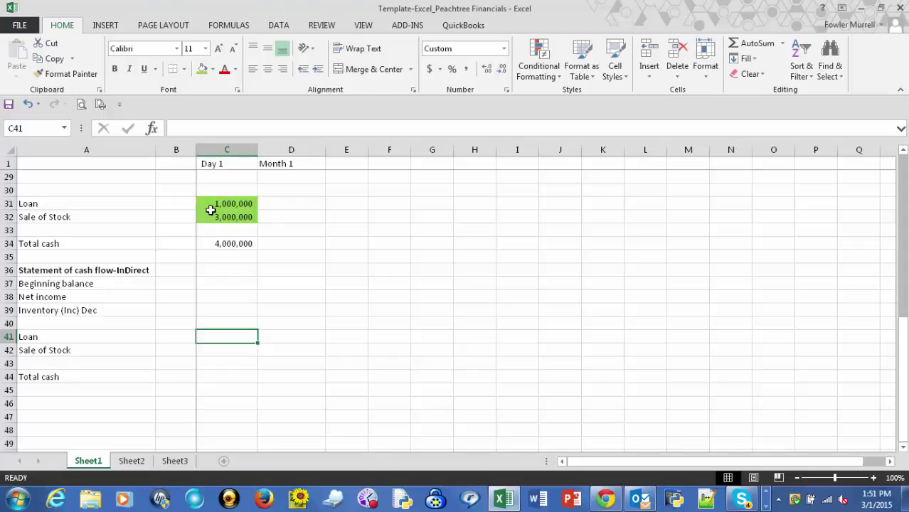
{"action": "scroll", "coordinate": [211, 209], "scroll_direction": "up", "scroll_amount": 1}
{"action": "scroll", "coordinate": [211, 210], "scroll_direction": "up", "scroll_amount": 1}
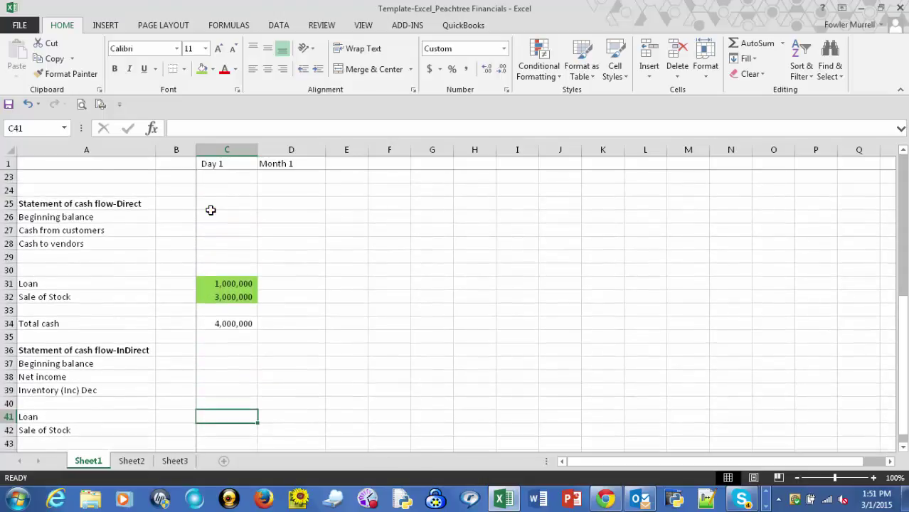
{"action": "scroll", "coordinate": [210, 210], "scroll_direction": "down", "scroll_amount": 2}
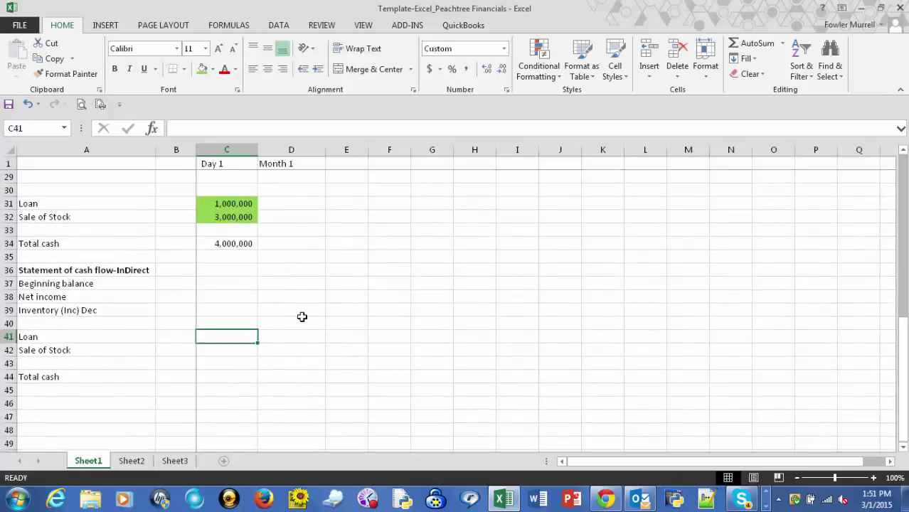
{"action": "type", "text": "="}
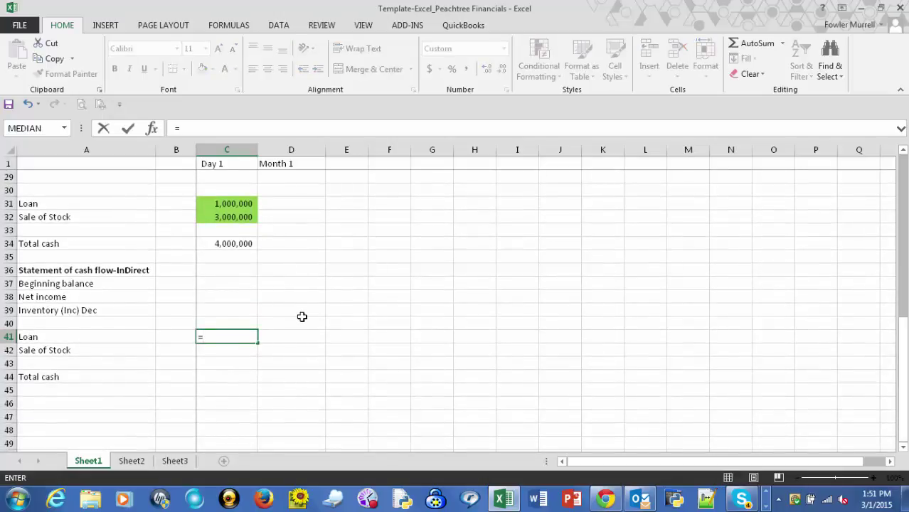
{"action": "left_click", "coordinate": [232, 203]}
{"action": "key", "text": "Tab"}
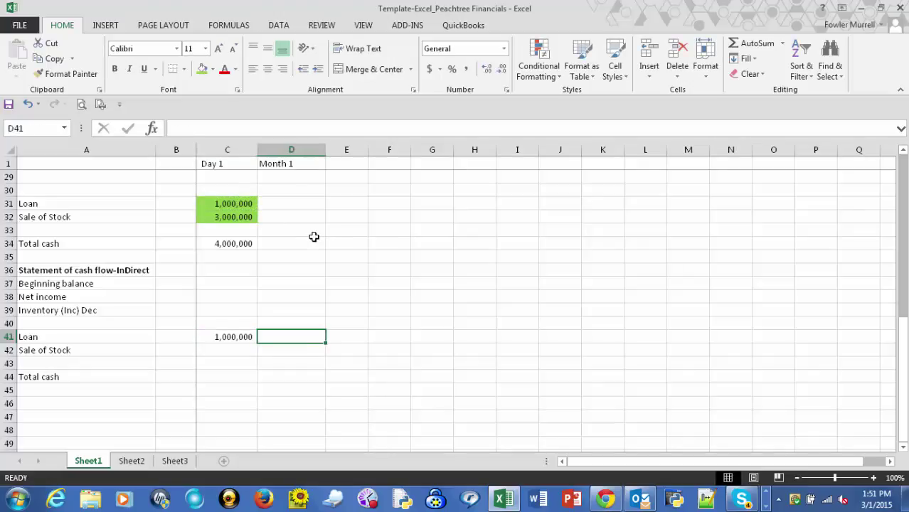
Step: Link the Day 1 Sale of Stock cell C42 of the indirect cash flow to the direct cash flow with =C32
{"action": "left_click", "coordinate": [221, 352]}
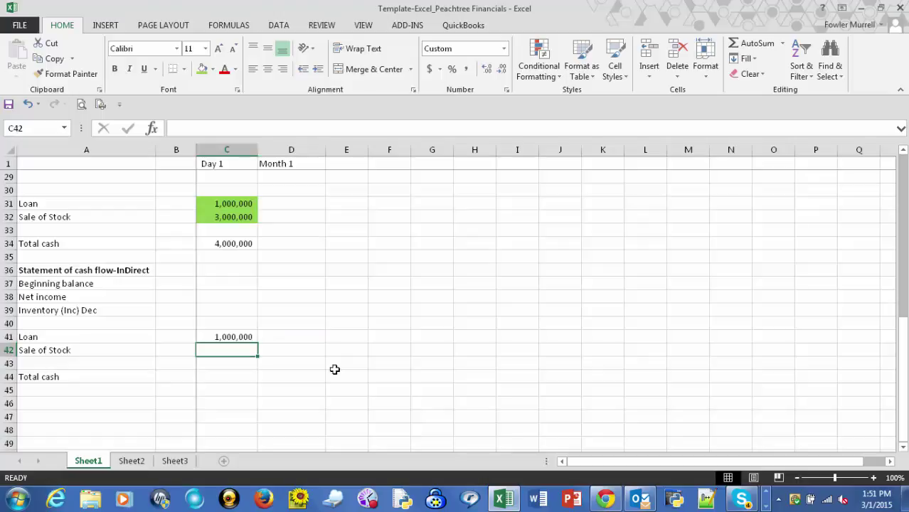
{"action": "type", "text": "="}
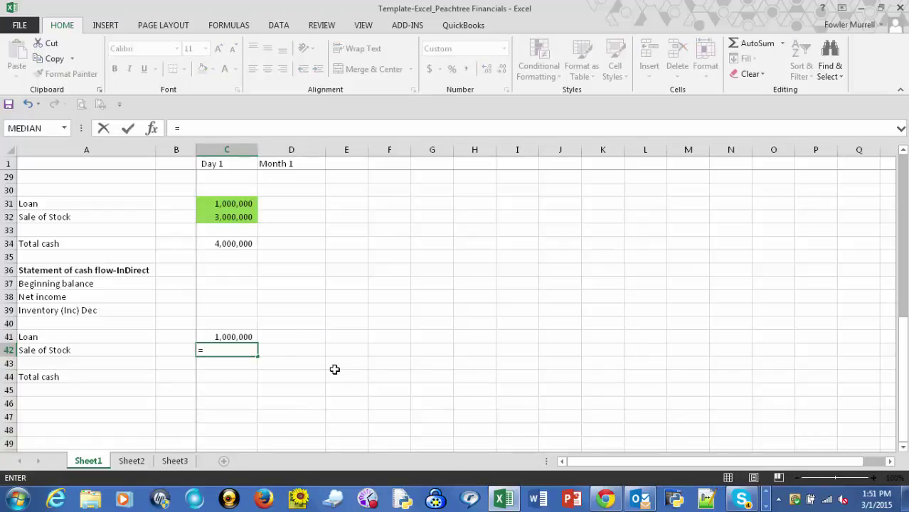
{"action": "left_click", "coordinate": [231, 217]}
{"action": "key", "text": "Tab"}
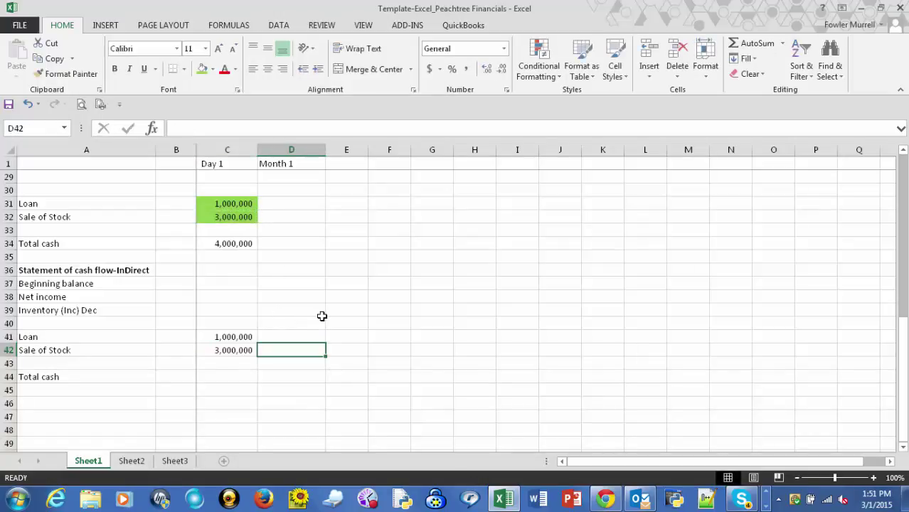
Step: Total the Day 1 indirect cash flow in the Total cash cell C44 with =sum(C37:C42)
{"action": "left_click", "coordinate": [225, 378]}
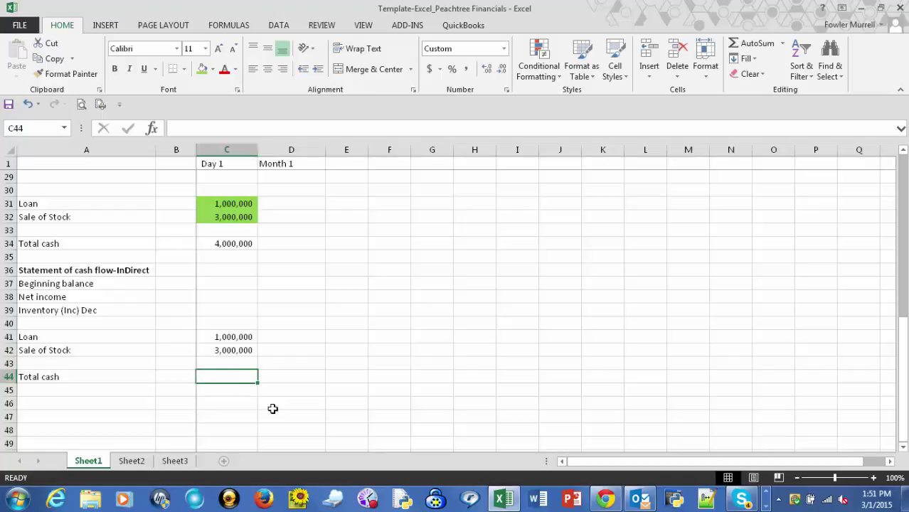
{"action": "type", "text": "=sum("}
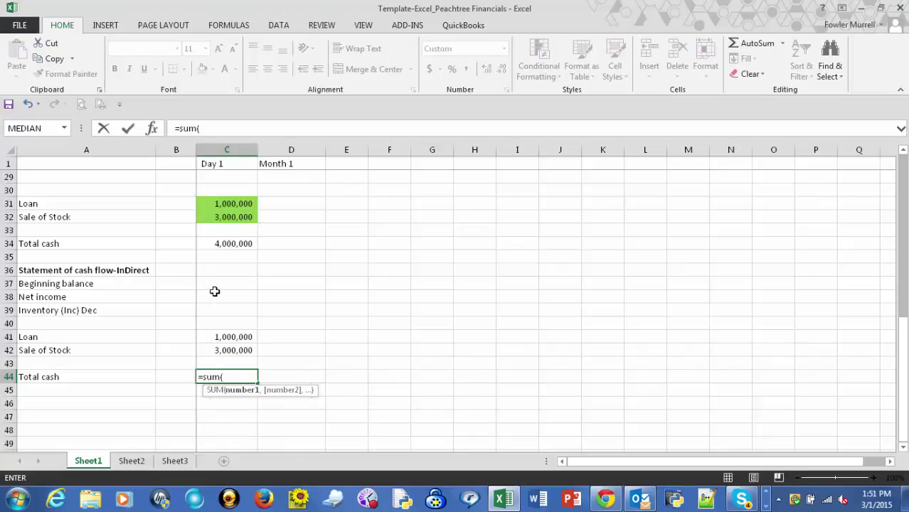
{"action": "left_click_drag", "start_coordinate": [224, 284], "coordinate": [232, 351]}
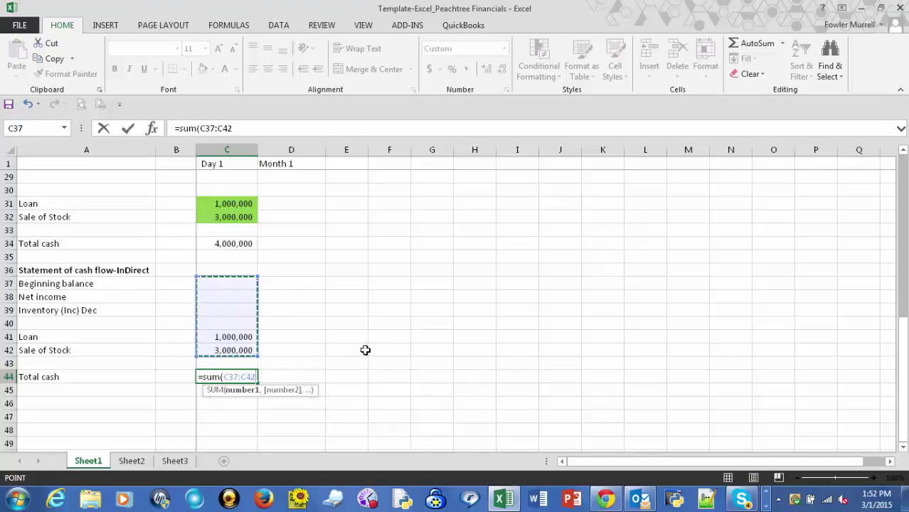
{"action": "type", "text": ")"}
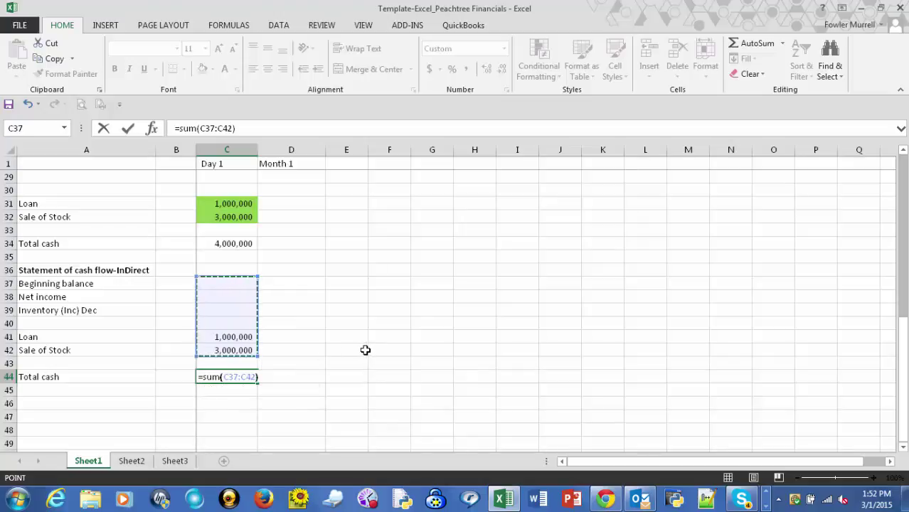
{"action": "key", "text": "Tab"}
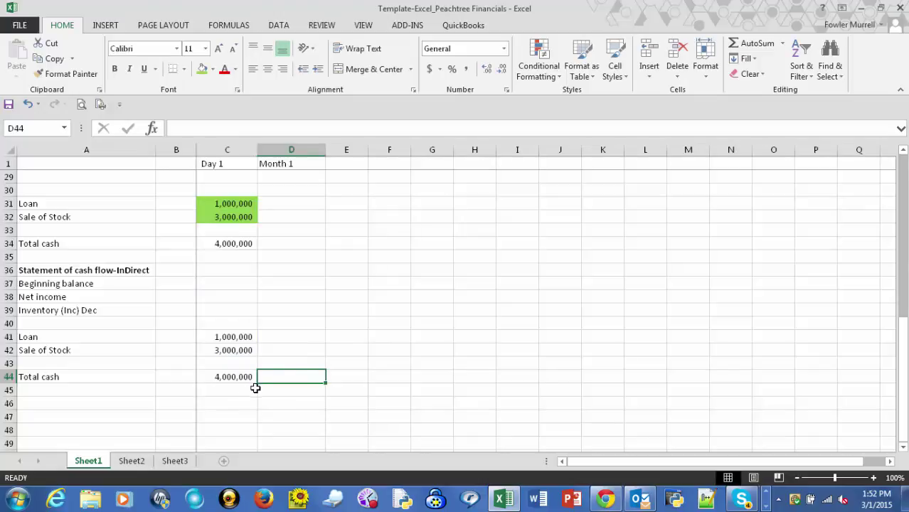
Step: Compare the Day 1 balance sheet cash with the total cash of the direct and indirect cash flow statements
{"action": "scroll", "coordinate": [254, 388], "scroll_direction": "up", "scroll_amount": 1}
{"action": "scroll", "coordinate": [255, 388], "scroll_direction": "down", "scroll_amount": 1}
{"action": "scroll", "coordinate": [256, 377], "scroll_direction": "up", "scroll_amount": 2}
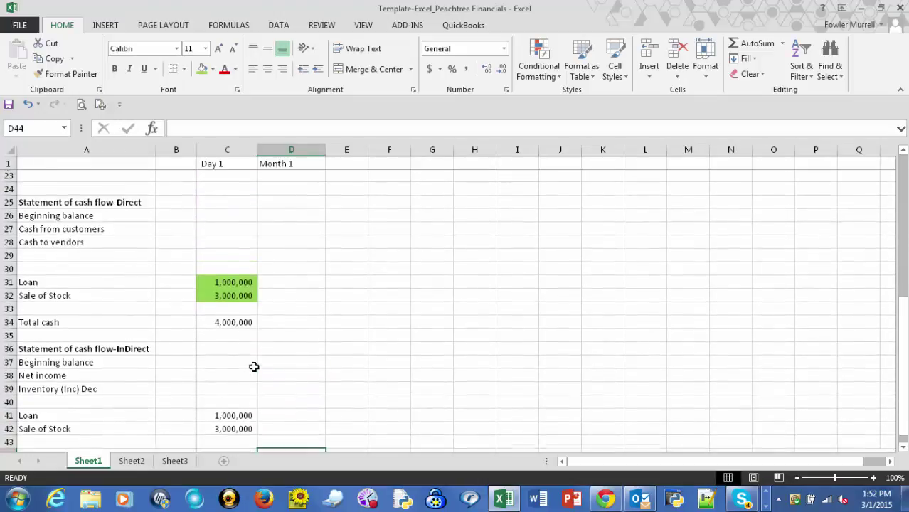
{"action": "scroll", "coordinate": [254, 366], "scroll_direction": "up", "scroll_amount": 7}
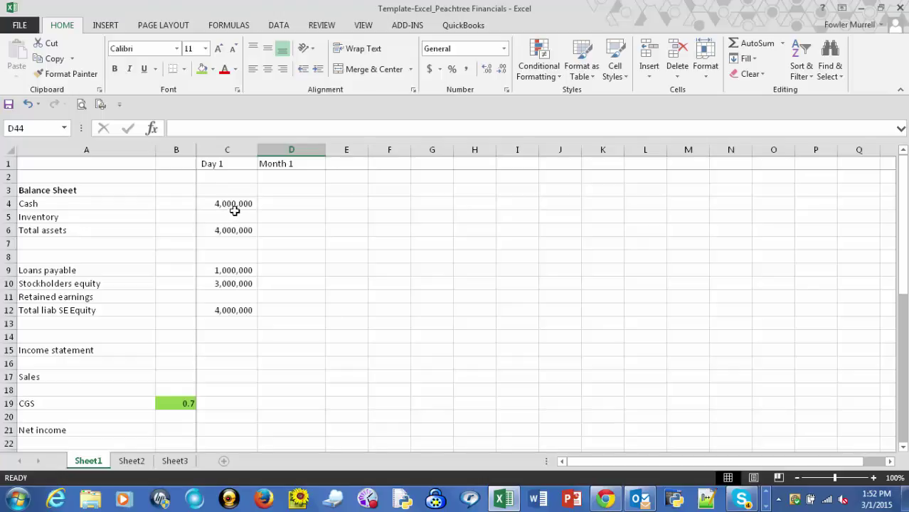
{"action": "scroll", "coordinate": [235, 211], "scroll_direction": "down", "scroll_amount": 1}
{"action": "scroll", "coordinate": [235, 211], "scroll_direction": "up", "scroll_amount": 1}
{"action": "scroll", "coordinate": [227, 202], "scroll_direction": "down", "scroll_amount": 1}
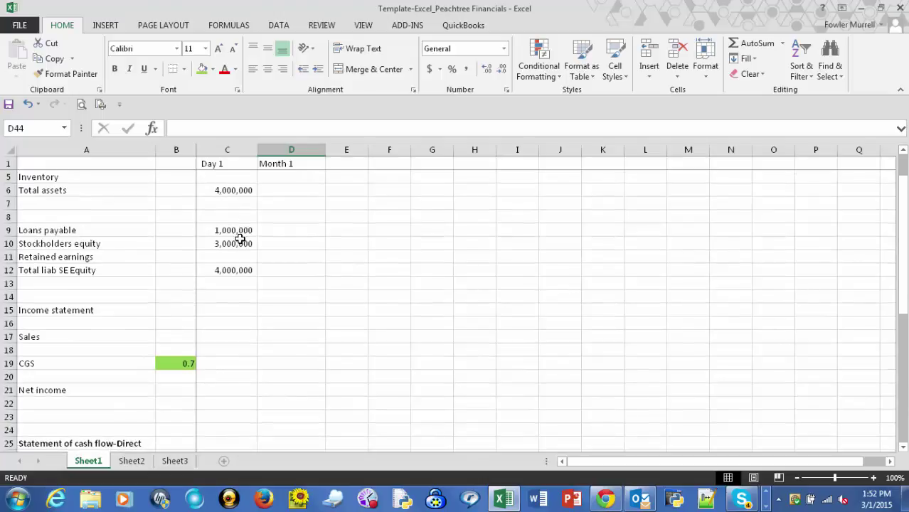
{"action": "scroll", "coordinate": [239, 227], "scroll_direction": "down", "scroll_amount": 2}
{"action": "scroll", "coordinate": [234, 202], "scroll_direction": "up", "scroll_amount": 2}
{"action": "scroll", "coordinate": [239, 264], "scroll_direction": "down", "scroll_amount": 4}
{"action": "scroll", "coordinate": [240, 265], "scroll_direction": "down", "scroll_amount": 4}
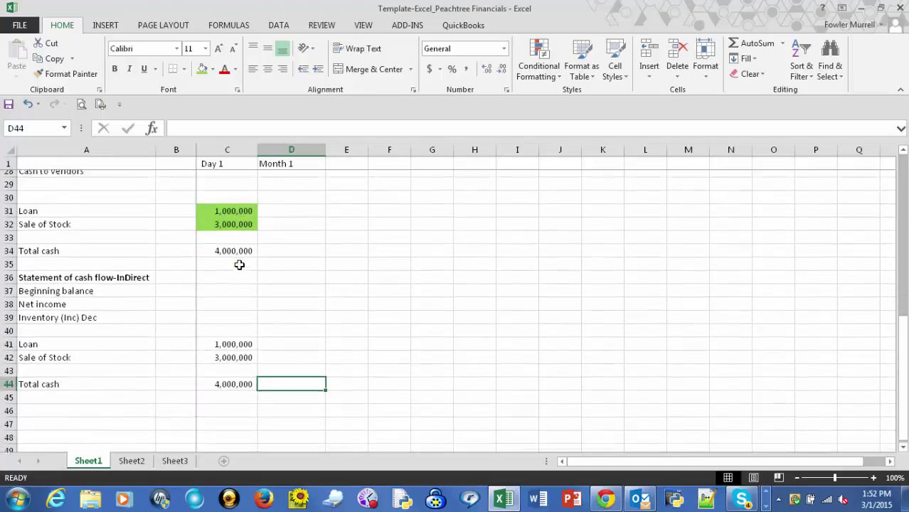
Step: Enter 150000 as the Month 1 Sales in income statement cell D17
{"action": "scroll", "coordinate": [239, 264], "scroll_direction": "up", "scroll_amount": 9}
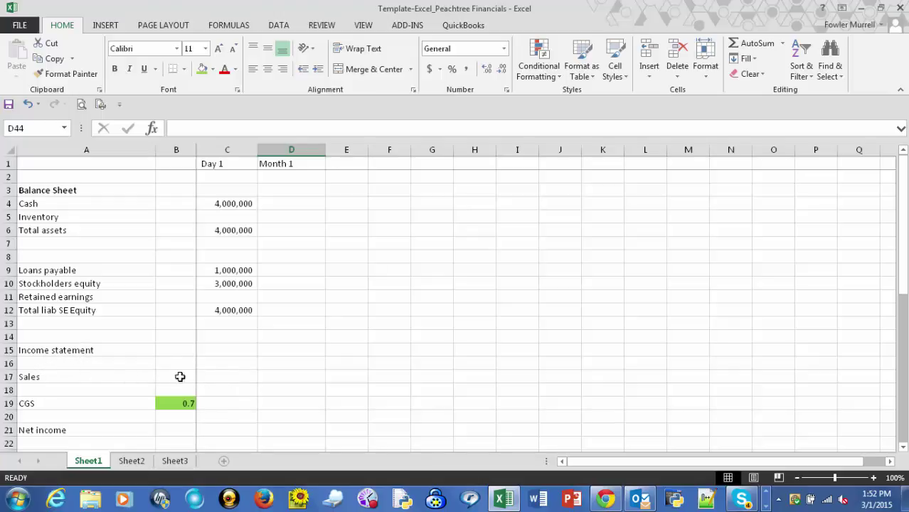
{"action": "left_click", "coordinate": [281, 374]}
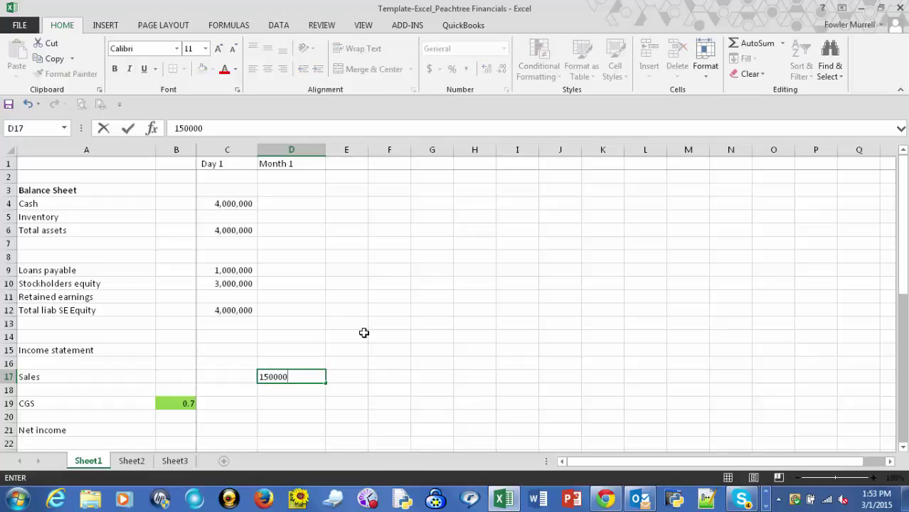
{"action": "key", "text": "Return"}
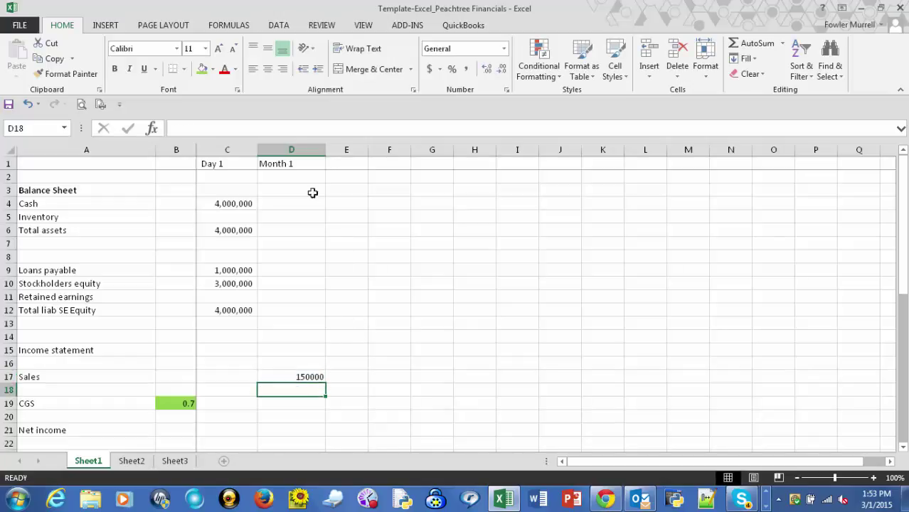
Step: Format columns D and E with the comma number style and no decimal places
{"action": "left_click_drag", "start_coordinate": [300, 150], "coordinate": [352, 158]}
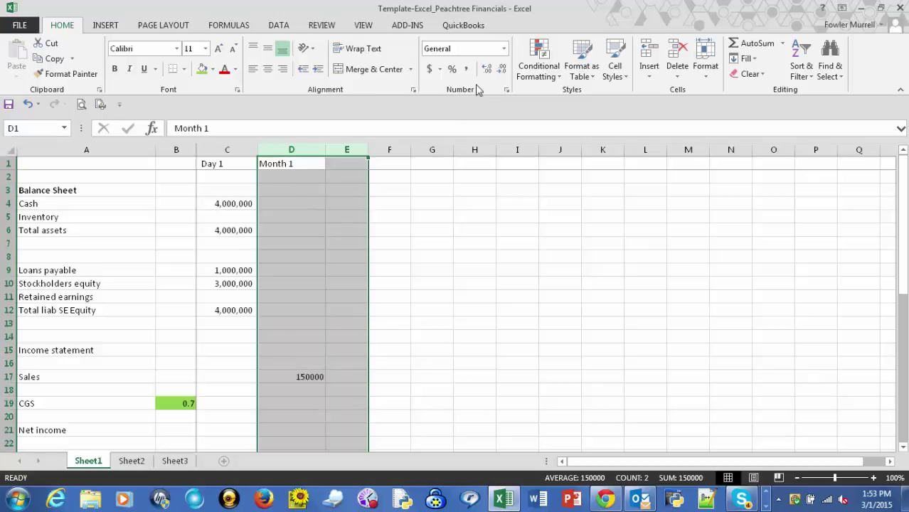
{"action": "left_click", "coordinate": [467, 69]}
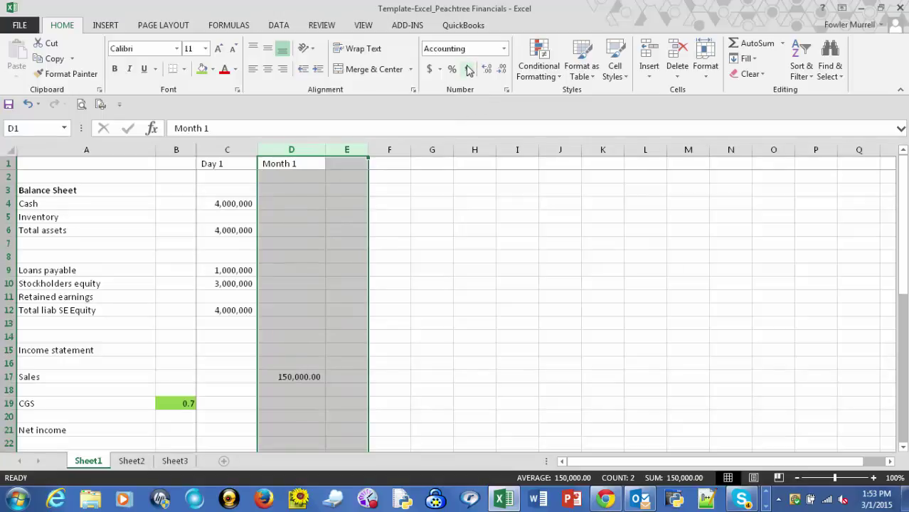
{"action": "left_click", "coordinate": [503, 69]}
{"action": "left_click", "coordinate": [503, 69]}
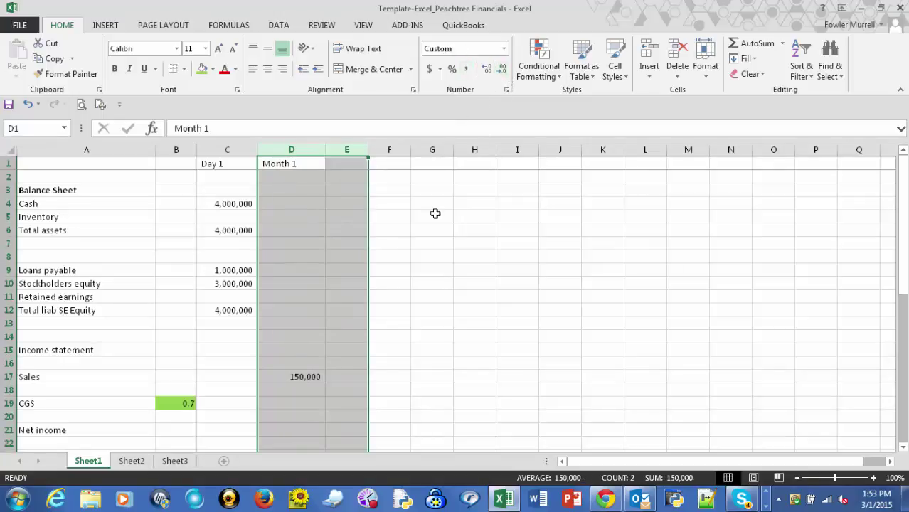
Step: Fill the Month 1 Sales cell D17 with green to mark it as an input
{"action": "left_click", "coordinate": [389, 335]}
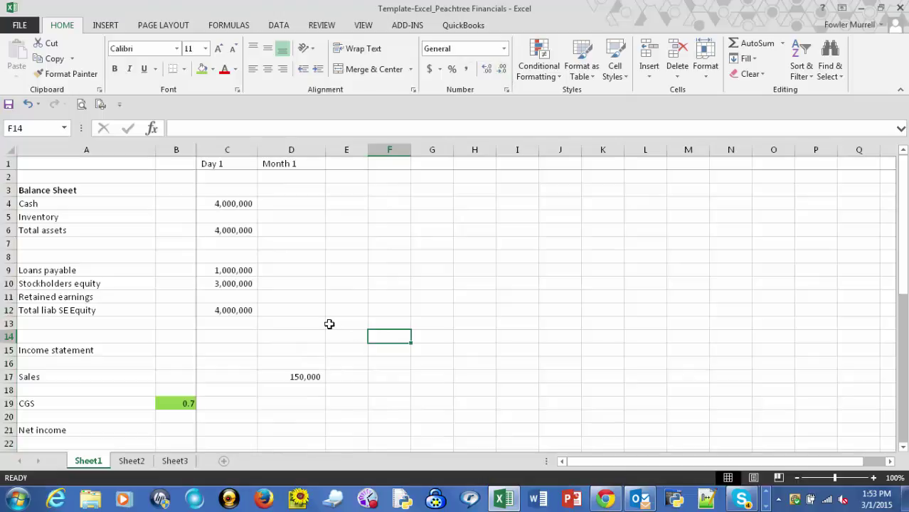
{"action": "left_click", "coordinate": [296, 378]}
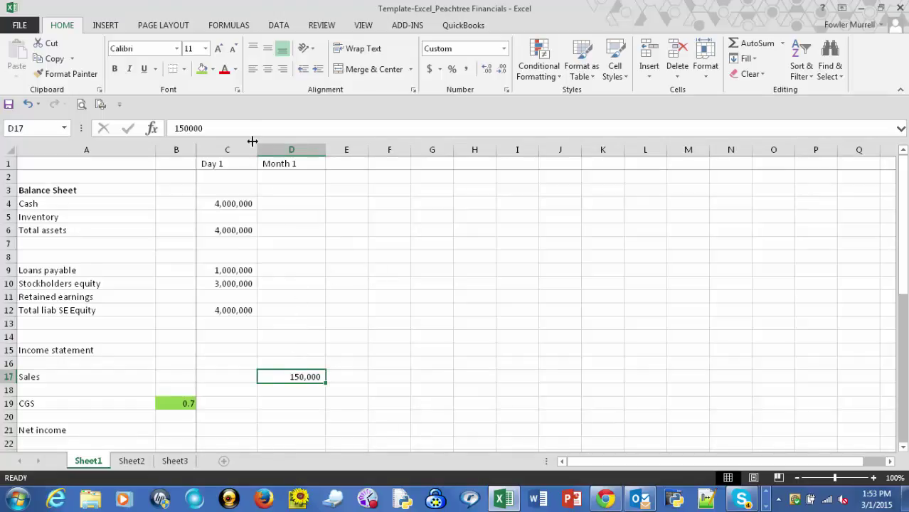
{"action": "left_click", "coordinate": [202, 71]}
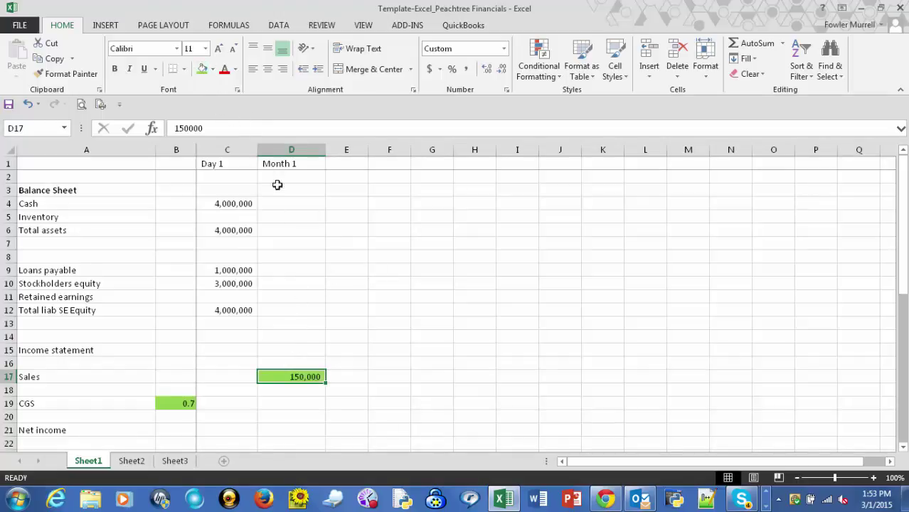
Step: Dismiss the Windows color scheme message and calculate Month 1 CGS in D19 with =$B$19*D17, using an absolute reference for the rate
{"action": "left_click", "coordinate": [284, 403]}
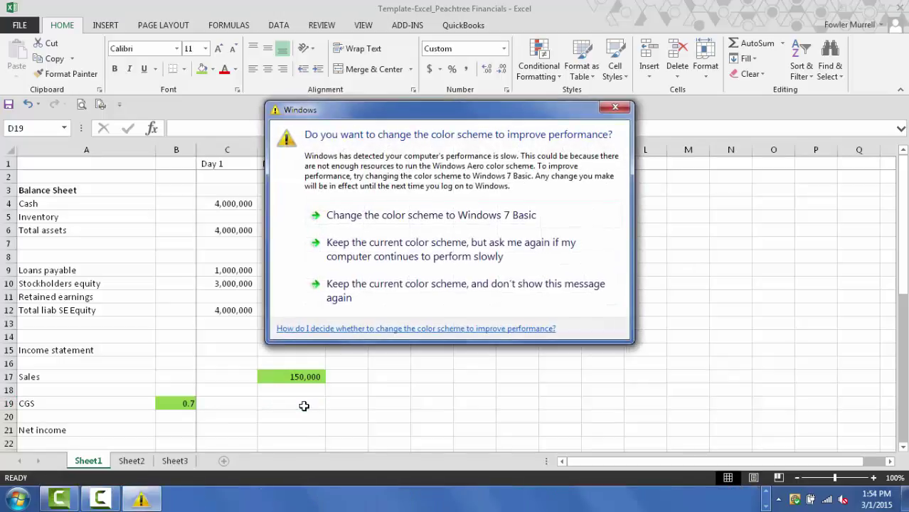
{"action": "left_click", "coordinate": [614, 108]}
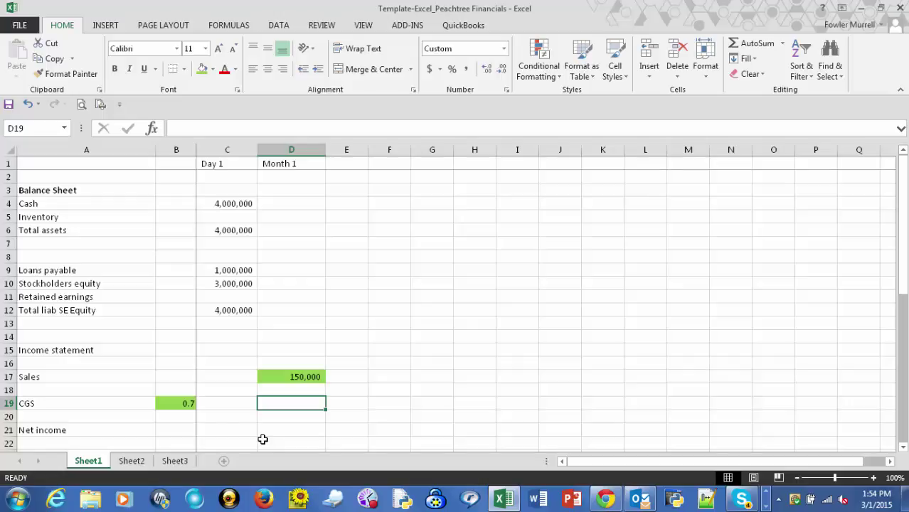
{"action": "type", "text": "="}
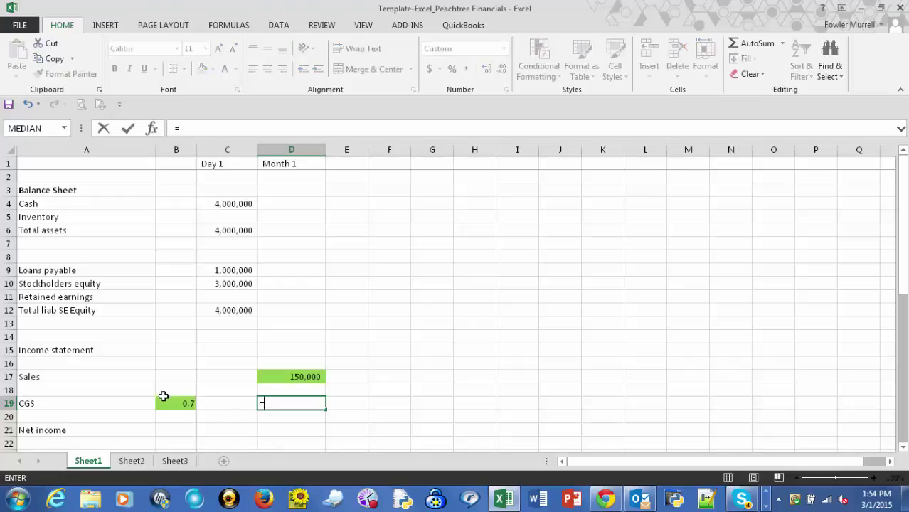
{"action": "left_click", "coordinate": [176, 404]}
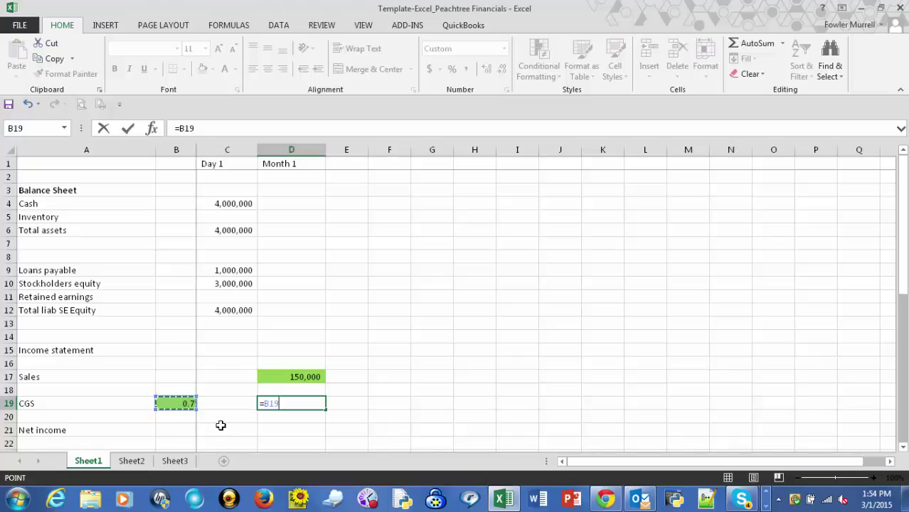
{"action": "key", "text": "F4"}
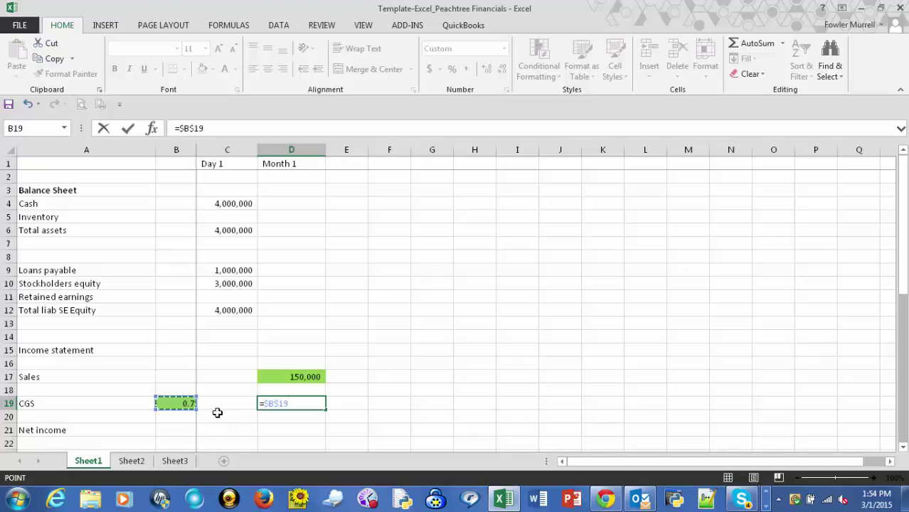
{"action": "type", "text": "*"}
{"action": "left_click", "coordinate": [299, 377]}
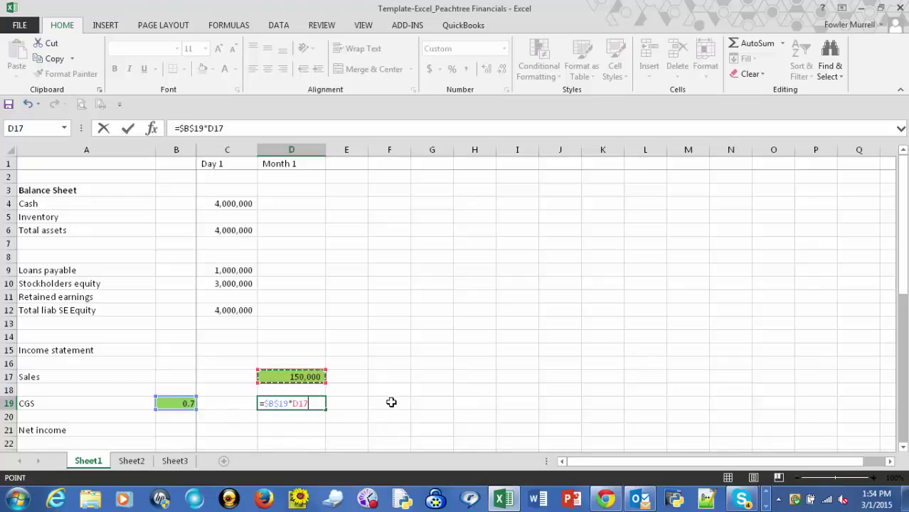
{"action": "key", "text": "Tab"}
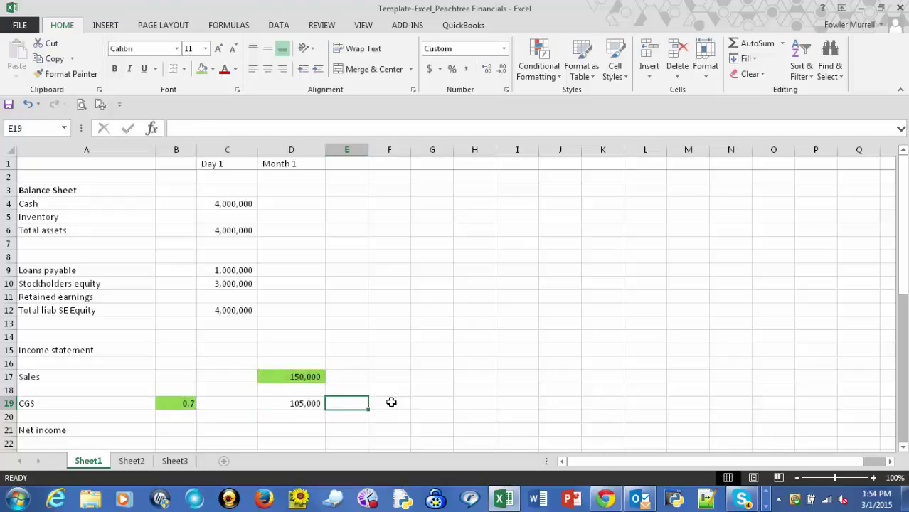
{"action": "key", "text": "Left"}
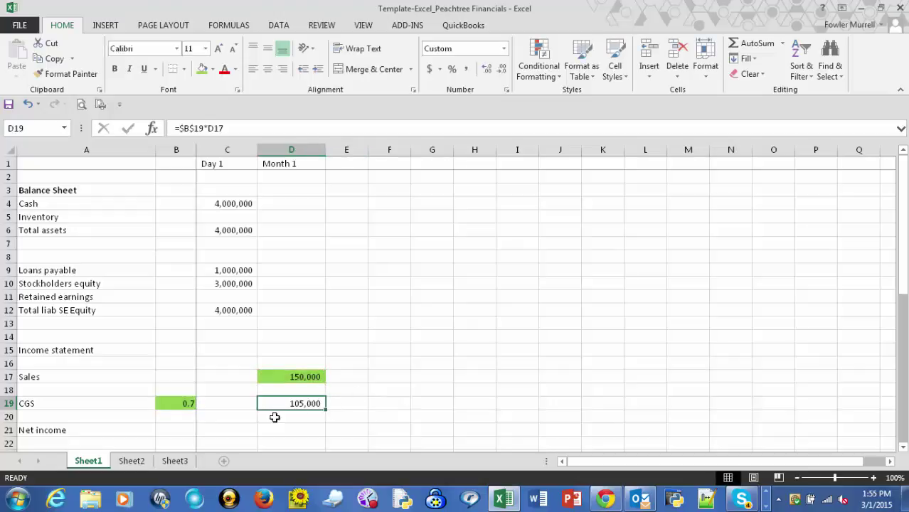
Step: Make the Month 1 CGS in D19 negative by changing its formula to =-$B$19*D17
{"action": "scroll", "coordinate": [388, 397], "scroll_direction": "down", "scroll_amount": 1}
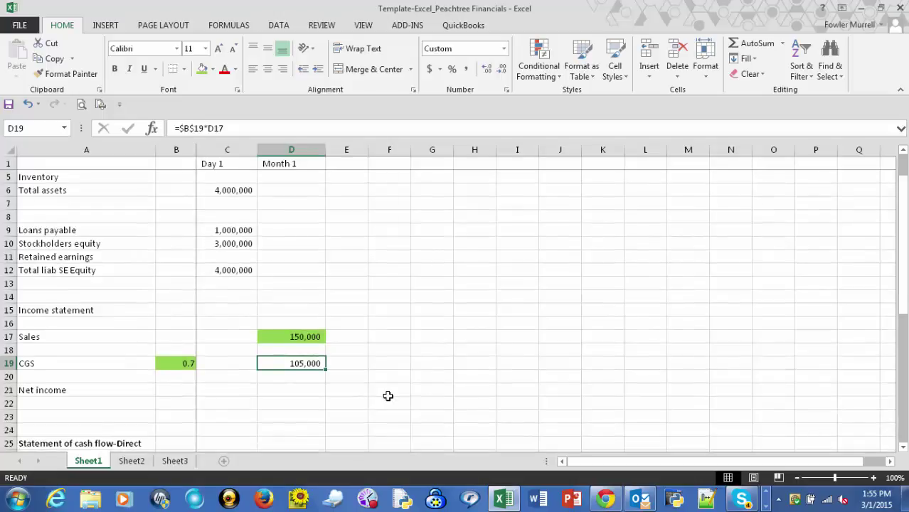
{"action": "scroll", "coordinate": [388, 396], "scroll_direction": "down", "scroll_amount": 1}
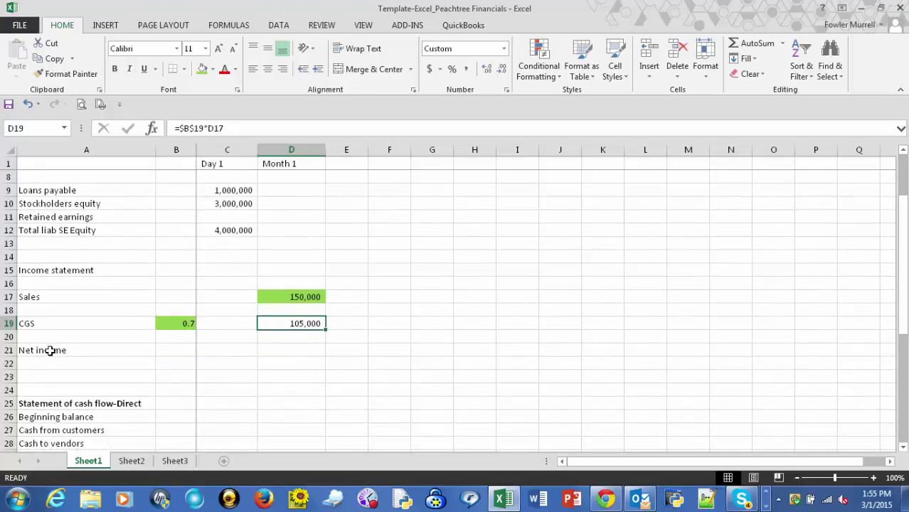
{"action": "left_click", "coordinate": [287, 350]}
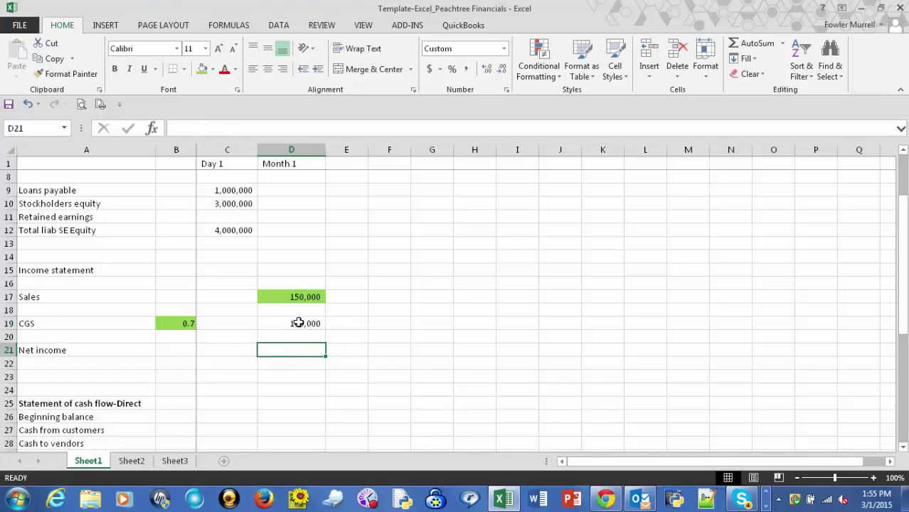
{"action": "left_click", "coordinate": [298, 324]}
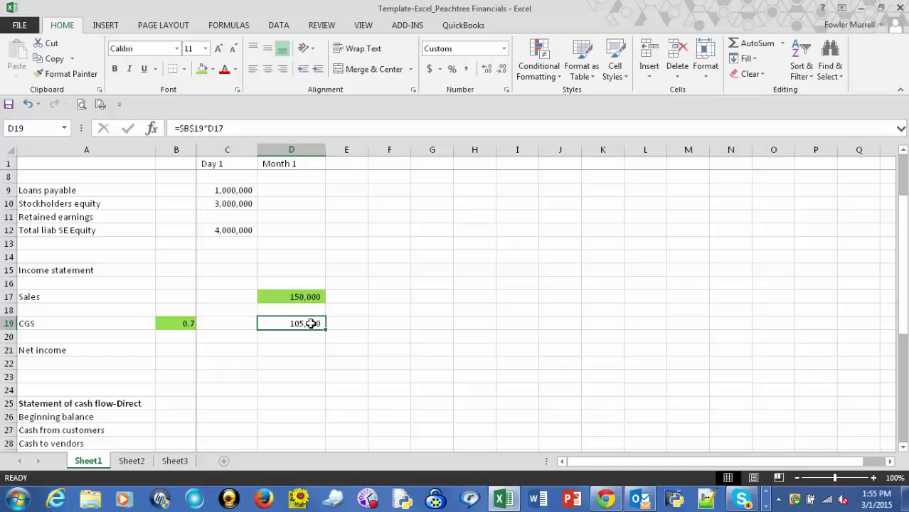
{"action": "left_click", "coordinate": [180, 128]}
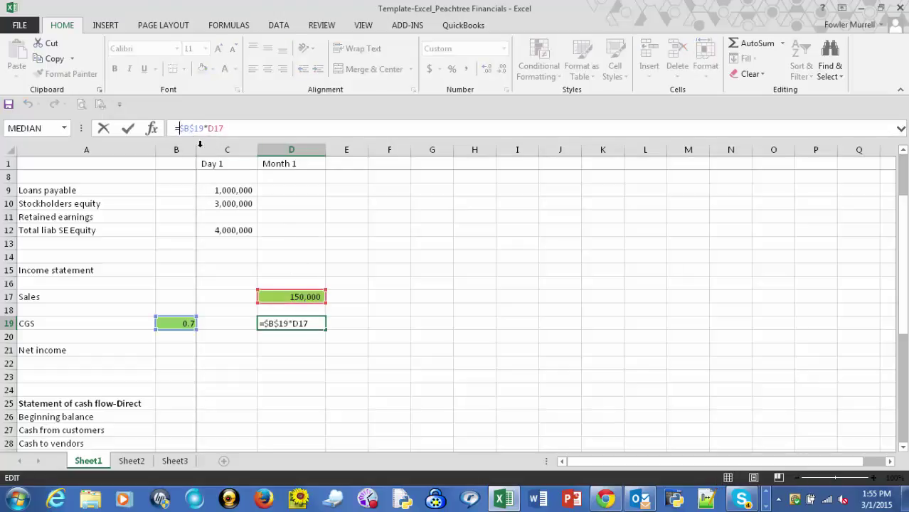
{"action": "type", "text": "-"}
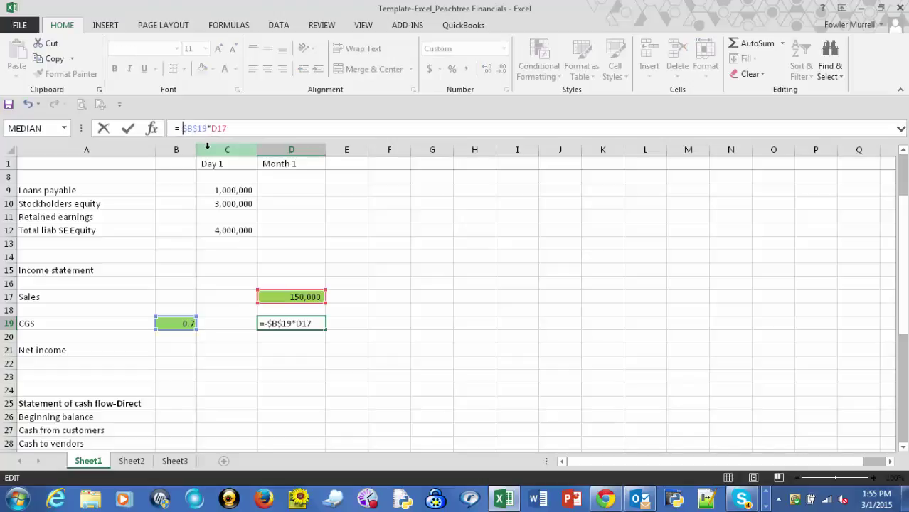
{"action": "key", "text": "Tab"}
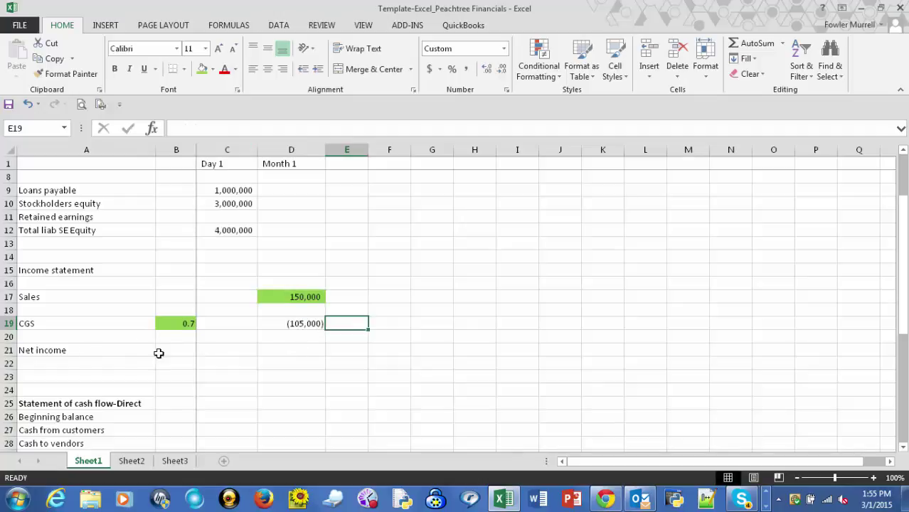
Step: Calculate the Month 1 Net income in D21 by summing D17:D20
{"action": "left_click", "coordinate": [305, 351]}
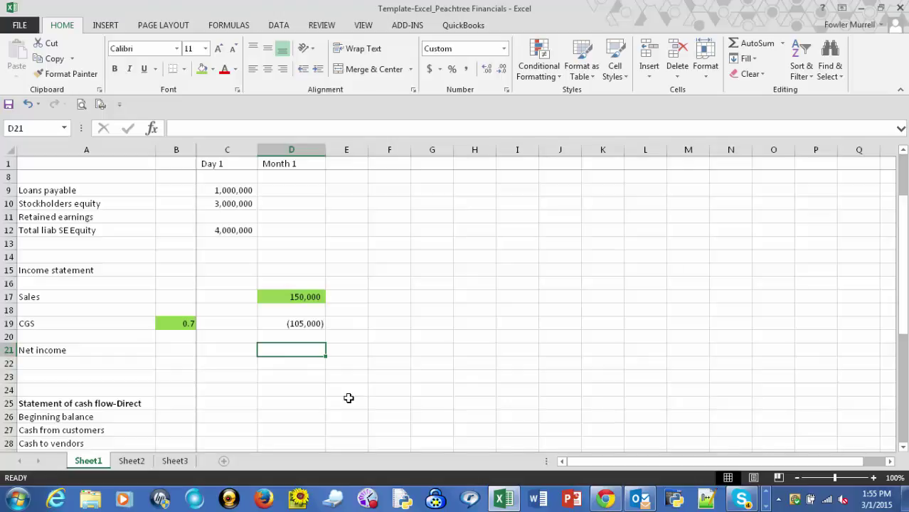
{"action": "type", "text": "=sum("}
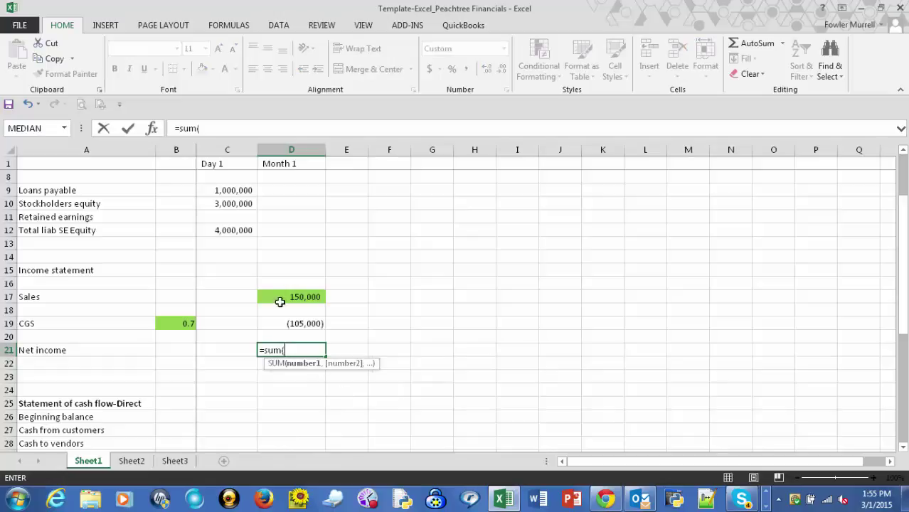
{"action": "left_click_drag", "start_coordinate": [293, 297], "coordinate": [291, 336]}
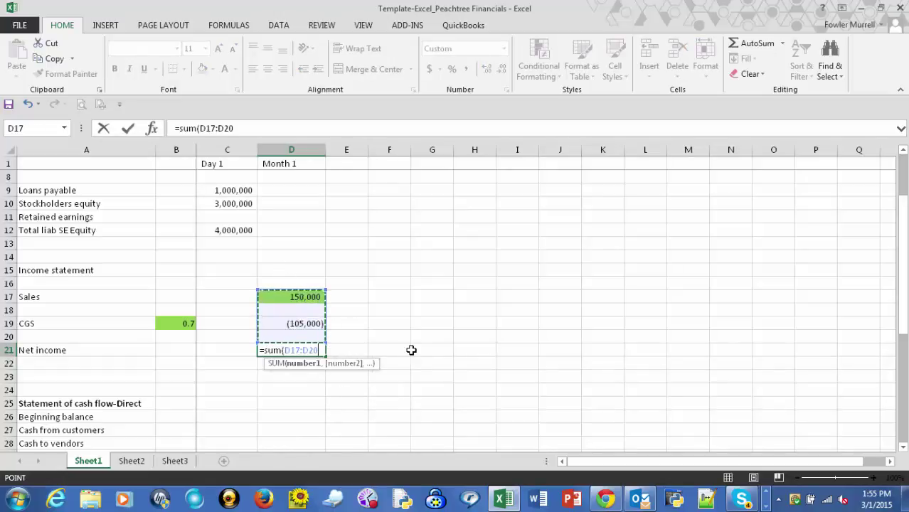
{"action": "type", "text": ")"}
{"action": "key", "text": "Tab"}
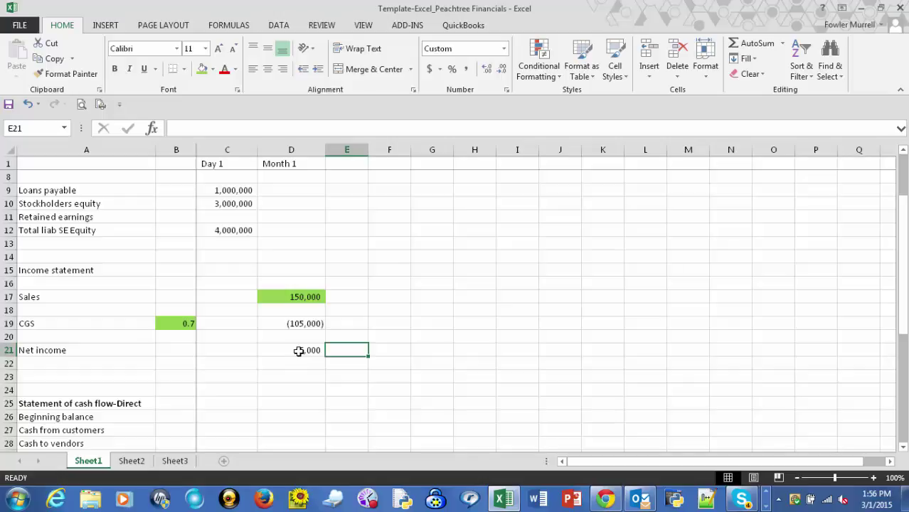
Step: Link the Month 1 Beginning balance of the direct cash flow statement, D26, to the Day 1 Total cash in C34
{"action": "scroll", "coordinate": [301, 350], "scroll_direction": "down", "scroll_amount": 1}
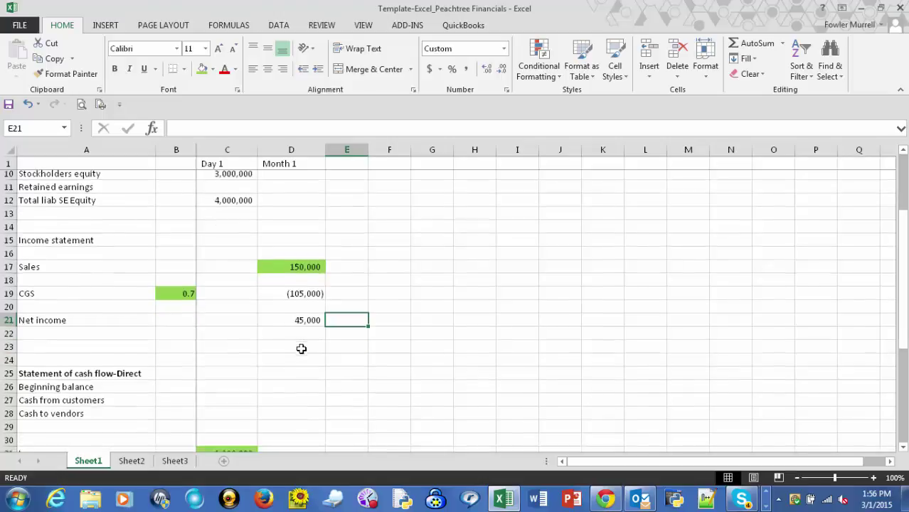
{"action": "scroll", "coordinate": [291, 308], "scroll_direction": "down", "scroll_amount": 1}
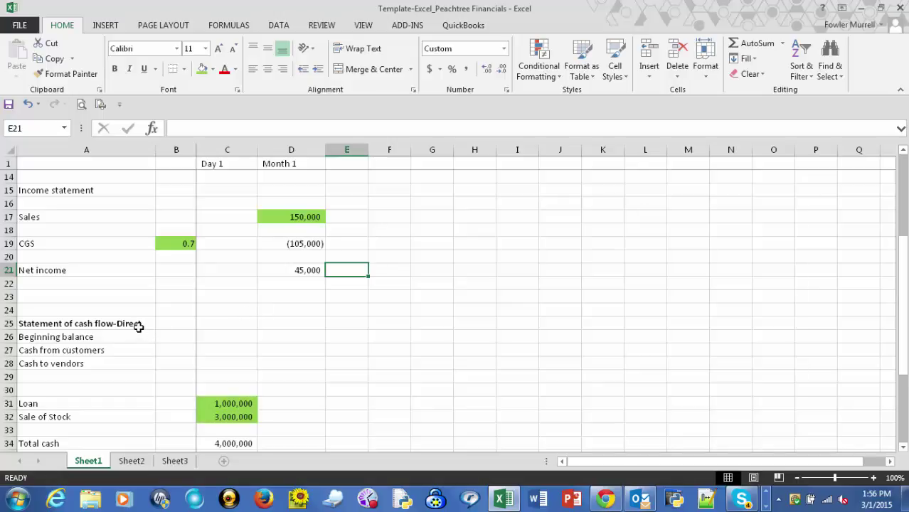
{"action": "left_click", "coordinate": [292, 339]}
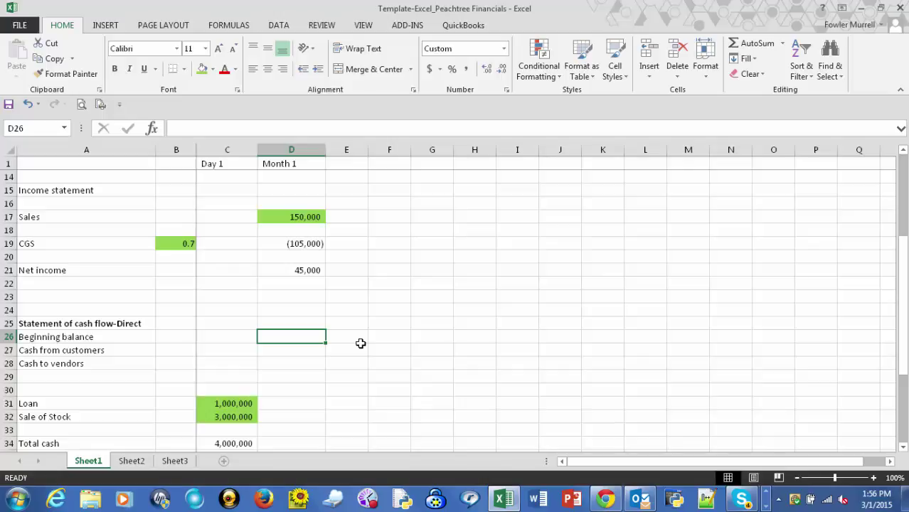
{"action": "scroll", "coordinate": [360, 343], "scroll_direction": "down", "scroll_amount": 1}
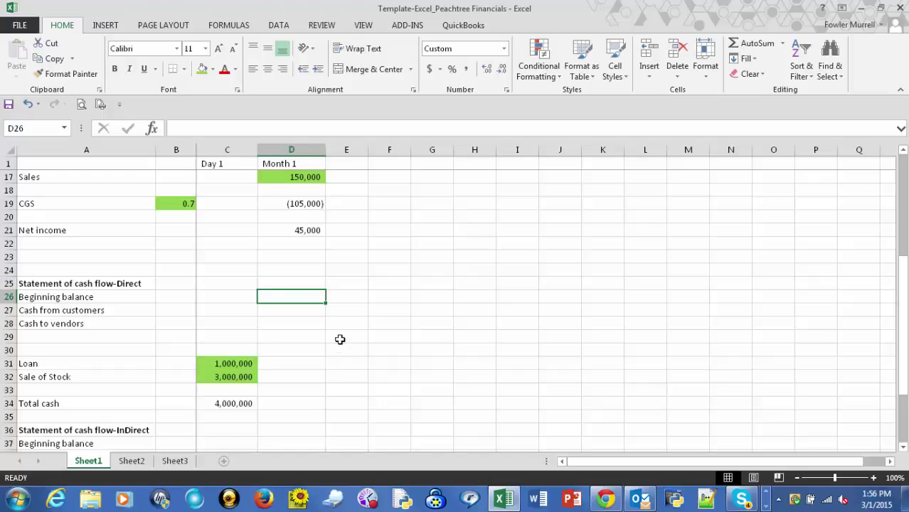
{"action": "type", "text": "="}
{"action": "left_click", "coordinate": [223, 404]}
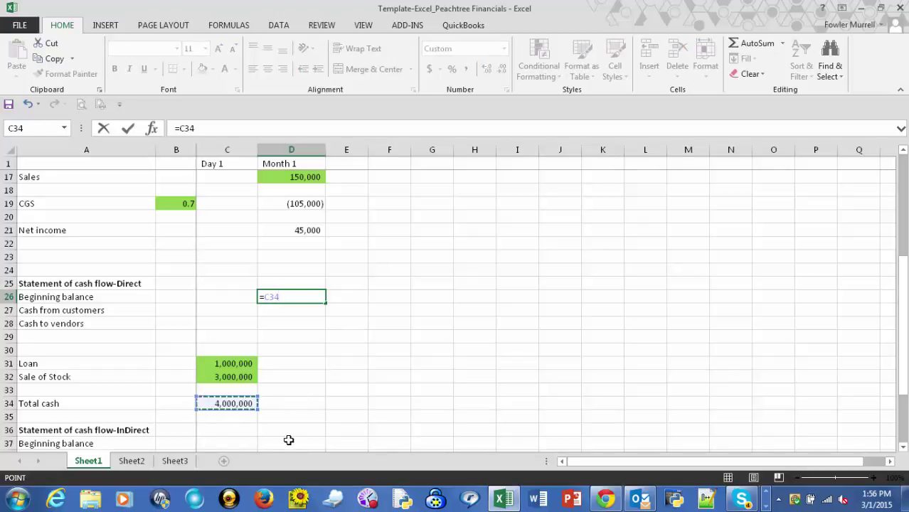
{"action": "key", "text": "Tab"}
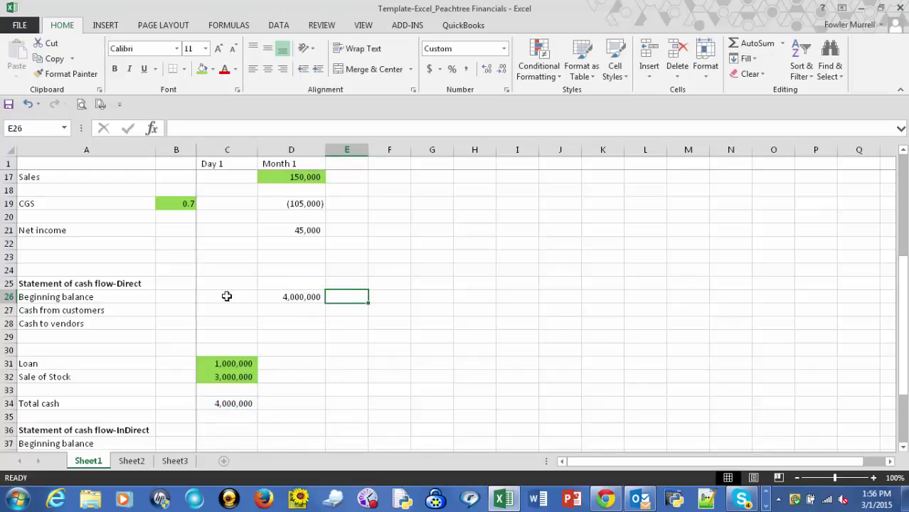
Step: Link the Month 1 Cash from customers in D27 to the income statement Sales in D17
{"action": "left_click", "coordinate": [284, 311]}
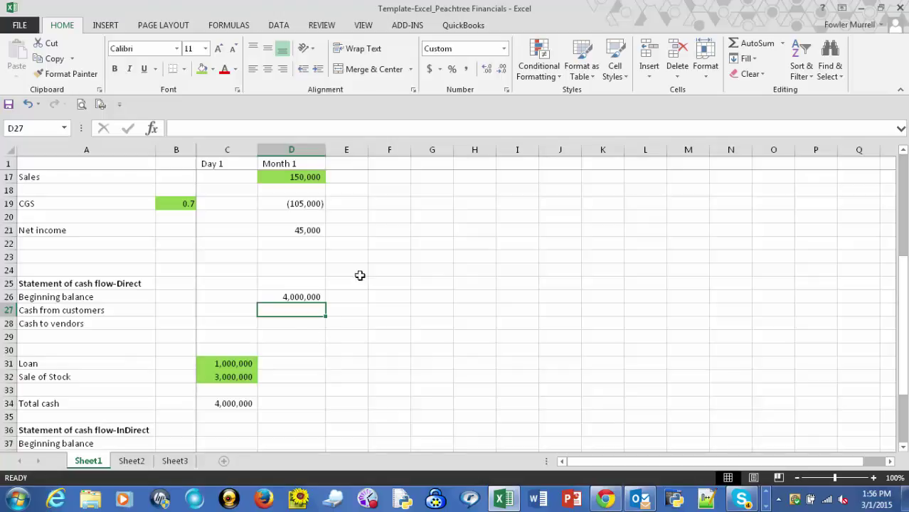
{"action": "scroll", "coordinate": [379, 264], "scroll_direction": "up", "scroll_amount": 1}
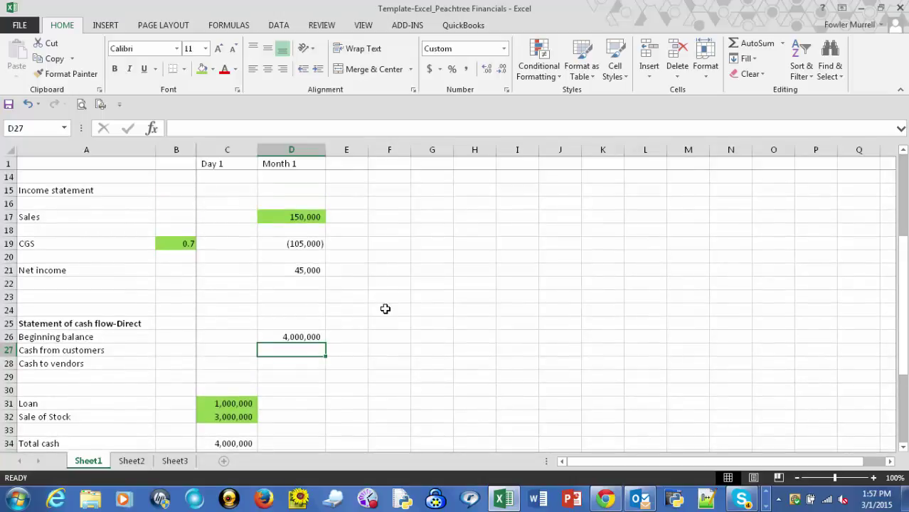
{"action": "type", "text": "="}
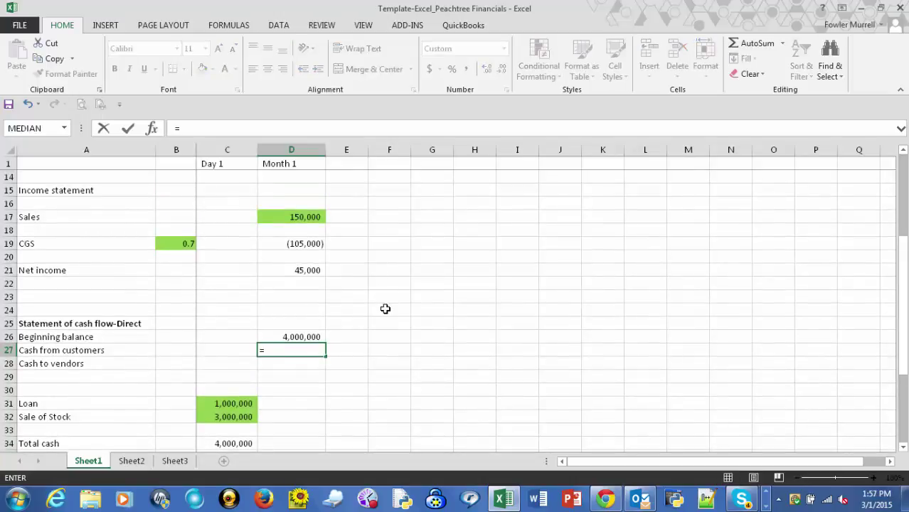
{"action": "left_click", "coordinate": [296, 216]}
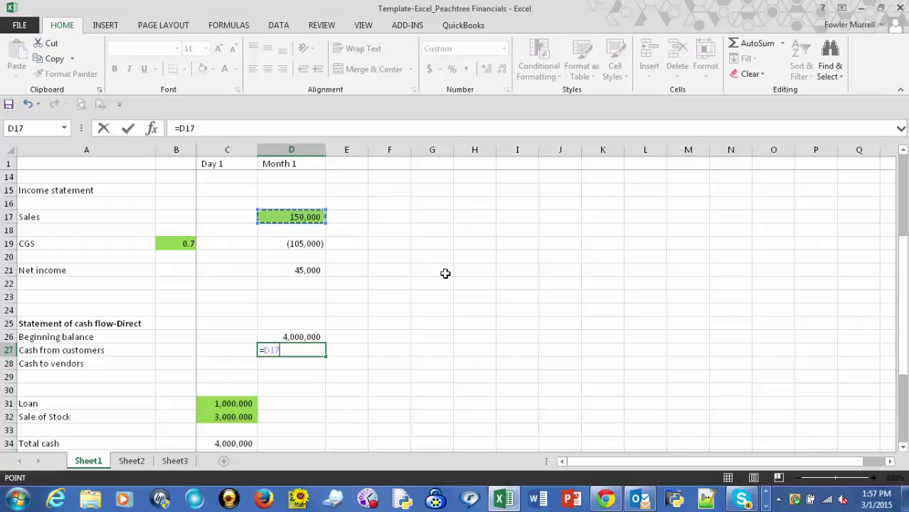
{"action": "key", "text": "Tab"}
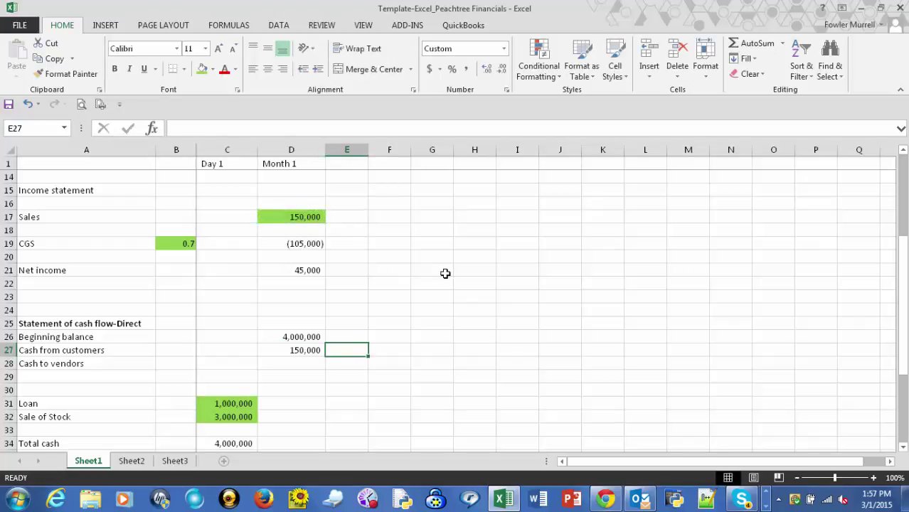
Step: Enter -1001000 as the Month 1 Cash to vendors in D28 and fill the cell with green as an input
{"action": "left_click", "coordinate": [308, 363]}
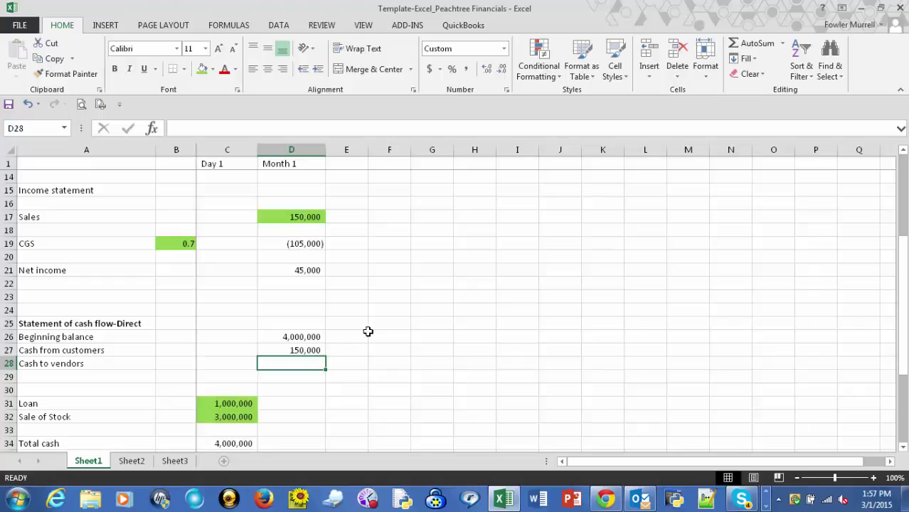
{"action": "type", "text": "-1"}
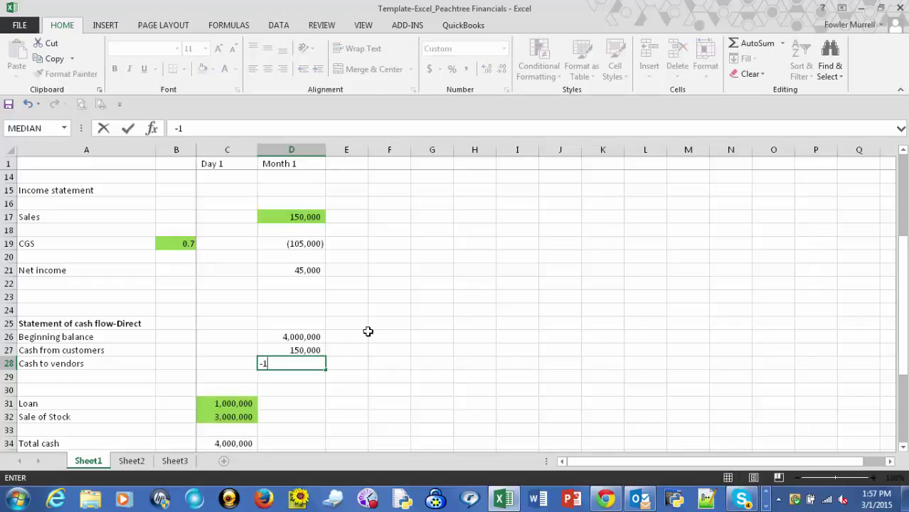
{"action": "type", "text": "000"}
{"action": "key", "text": "BackSpace"}
{"action": "type", "text": "1000"}
{"action": "key", "text": "Return"}
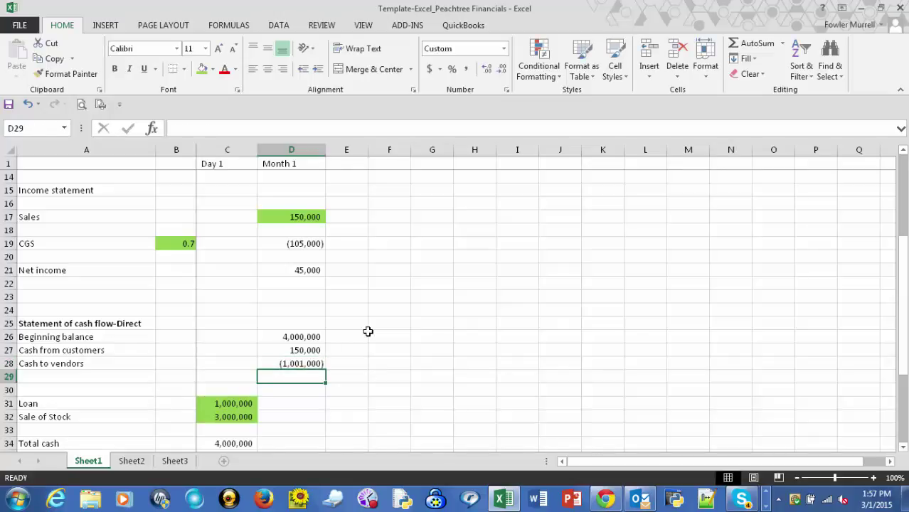
{"action": "key", "text": "Up"}
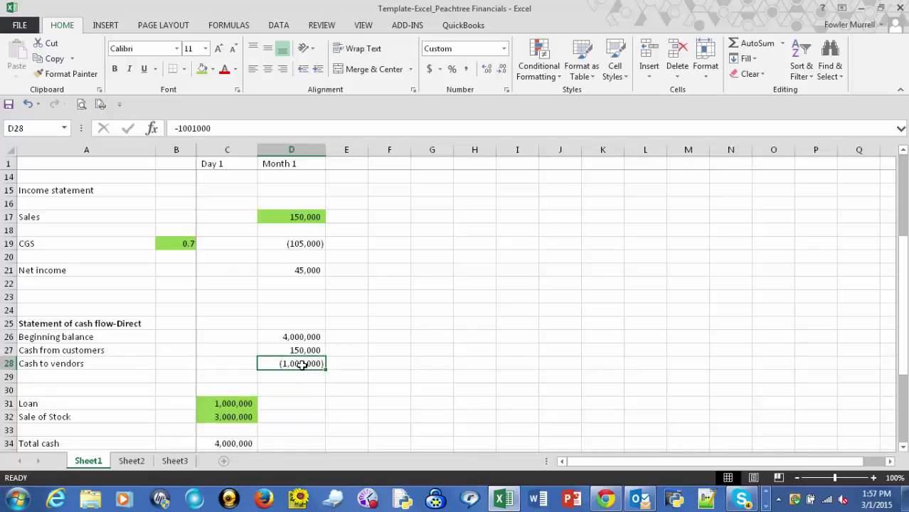
{"action": "left_click", "coordinate": [203, 70]}
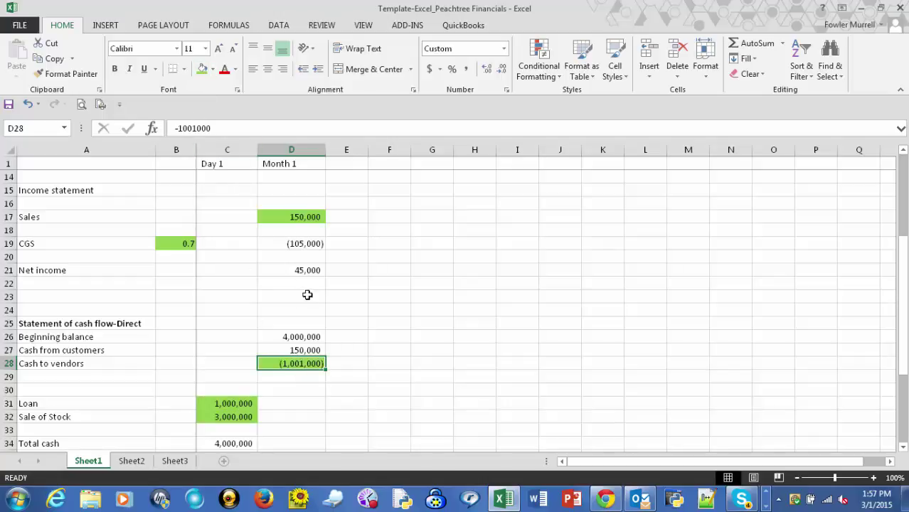
Step: Copy the Day 1 Total cash formula from C34 to Month 1 in D34 and check the range it sums
{"action": "scroll", "coordinate": [319, 307], "scroll_direction": "down", "scroll_amount": 1}
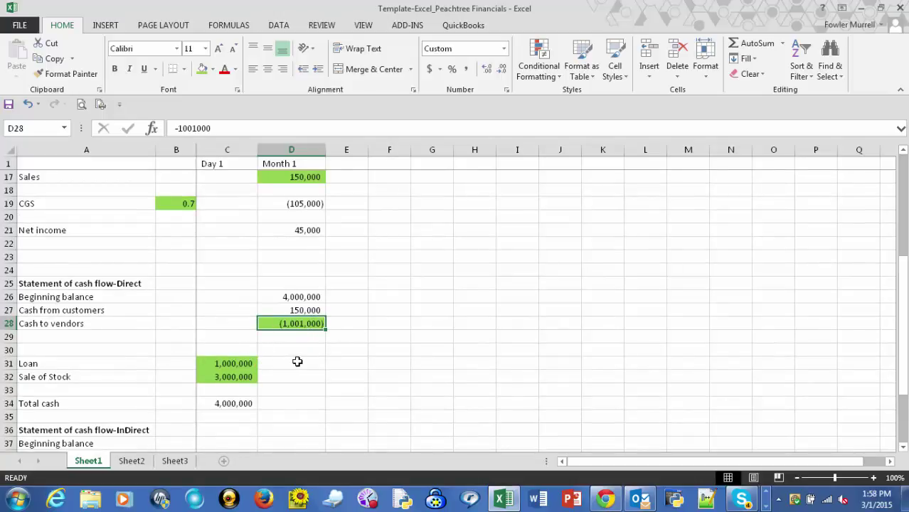
{"action": "scroll", "coordinate": [305, 381], "scroll_direction": "down", "scroll_amount": 1}
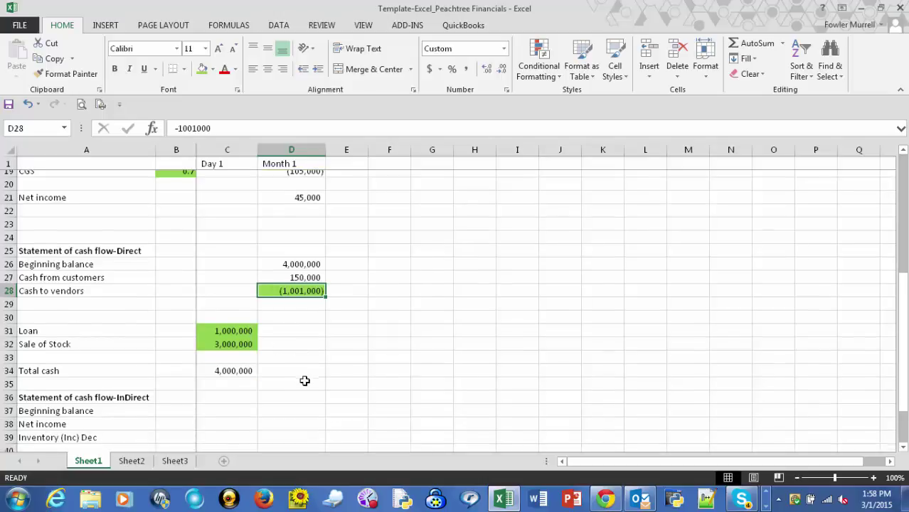
{"action": "left_click", "coordinate": [233, 364]}
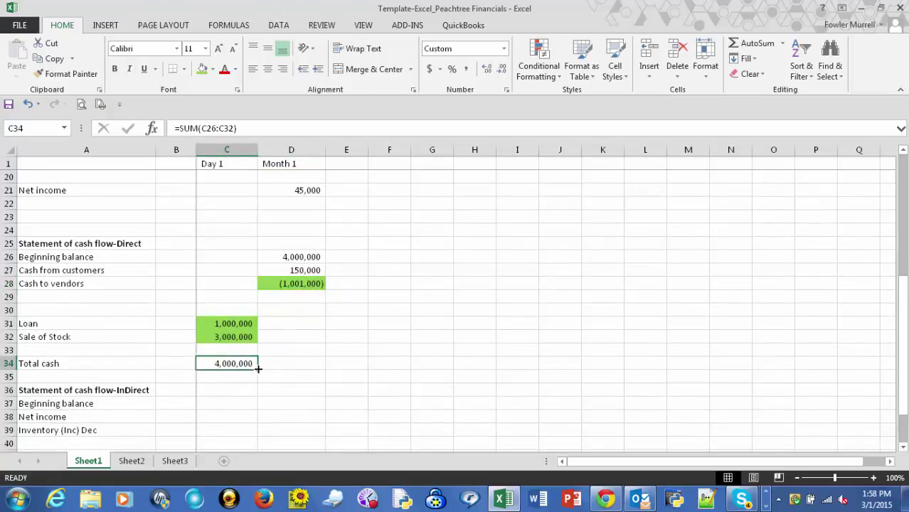
{"action": "left_click_drag", "start_coordinate": [258, 368], "coordinate": [320, 375]}
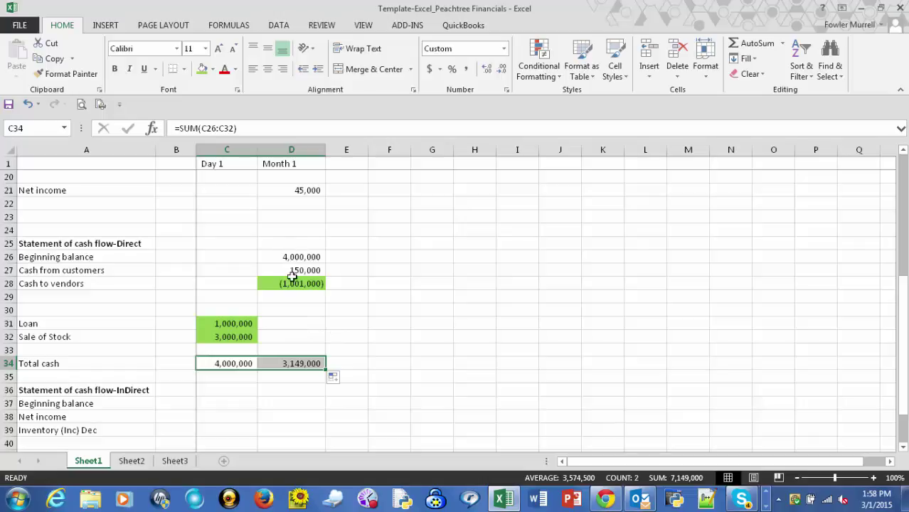
{"action": "left_click", "coordinate": [293, 334]}
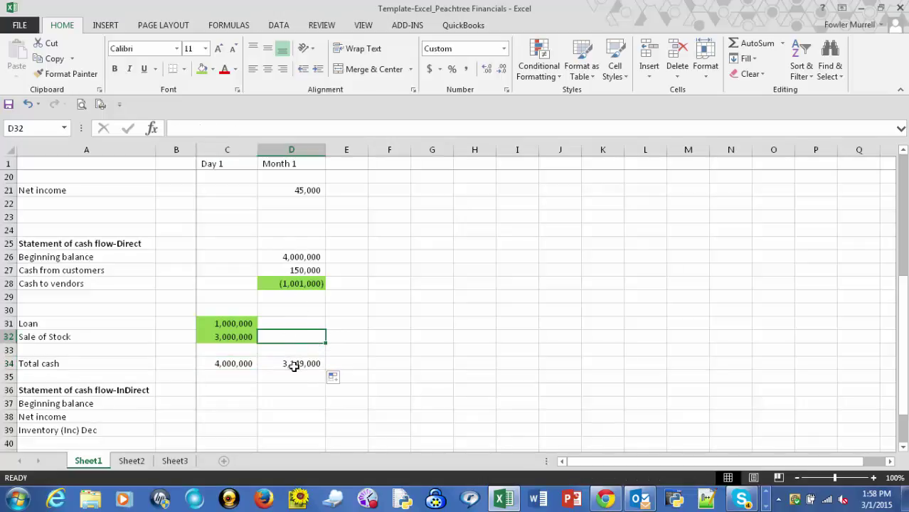
{"action": "left_click", "coordinate": [294, 365]}
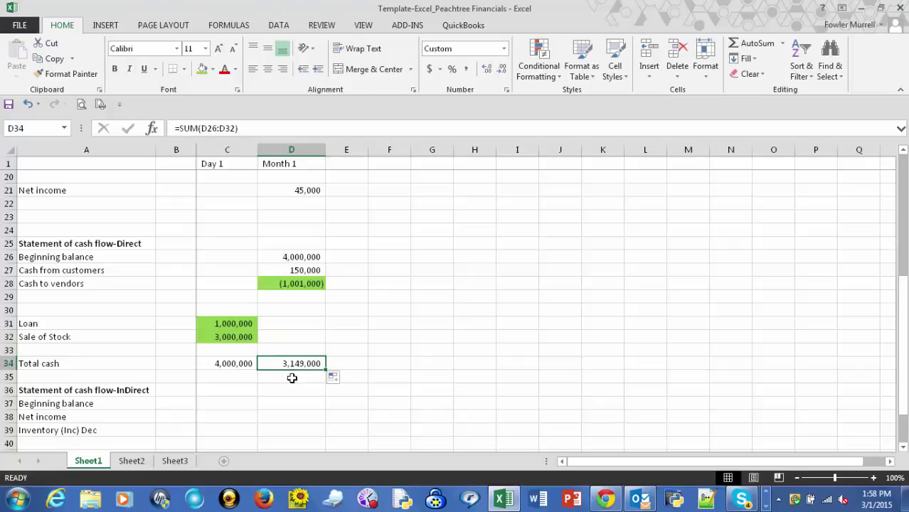
{"action": "key", "text": "F2"}
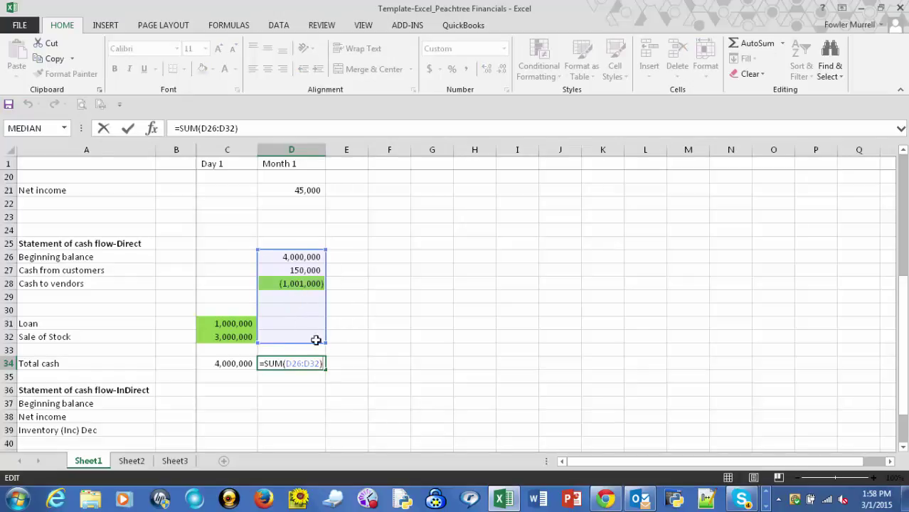
{"action": "key", "text": "ctrl+Return"}
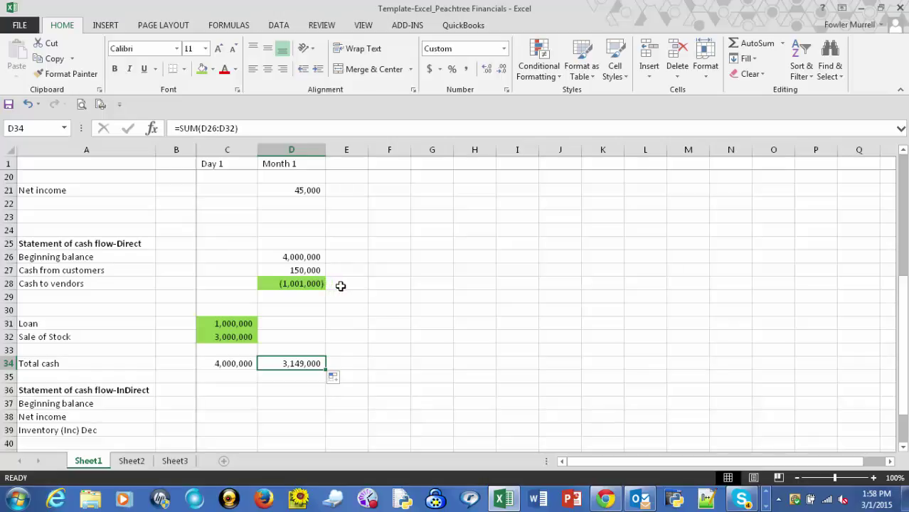
Step: Copy the balance sheet Cash link from Day 1 in C4 to Month 1 in D4
{"action": "scroll", "coordinate": [341, 286], "scroll_direction": "up", "scroll_amount": 6}
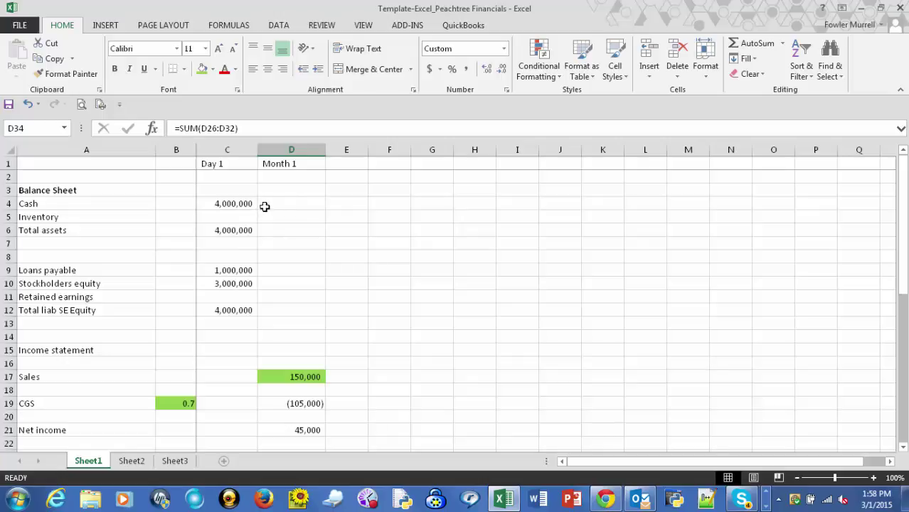
{"action": "left_click", "coordinate": [243, 204]}
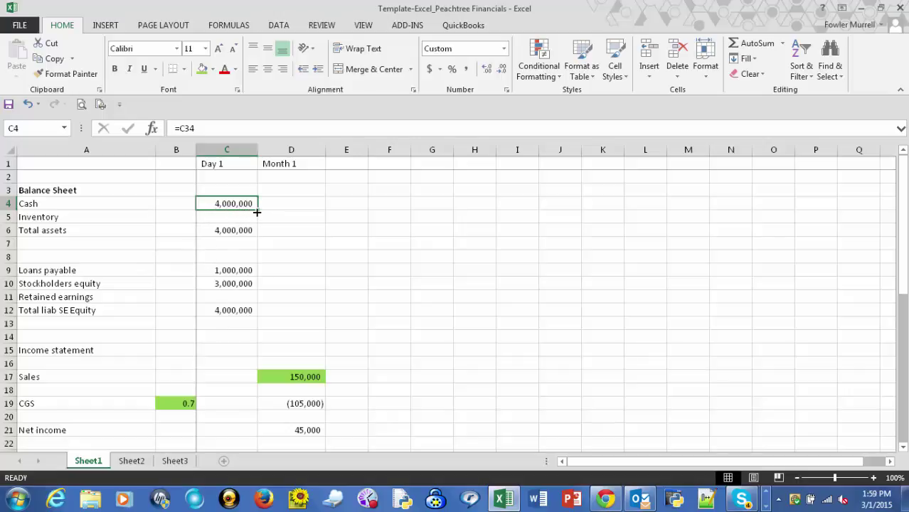
{"action": "left_click_drag", "start_coordinate": [257, 210], "coordinate": [308, 216]}
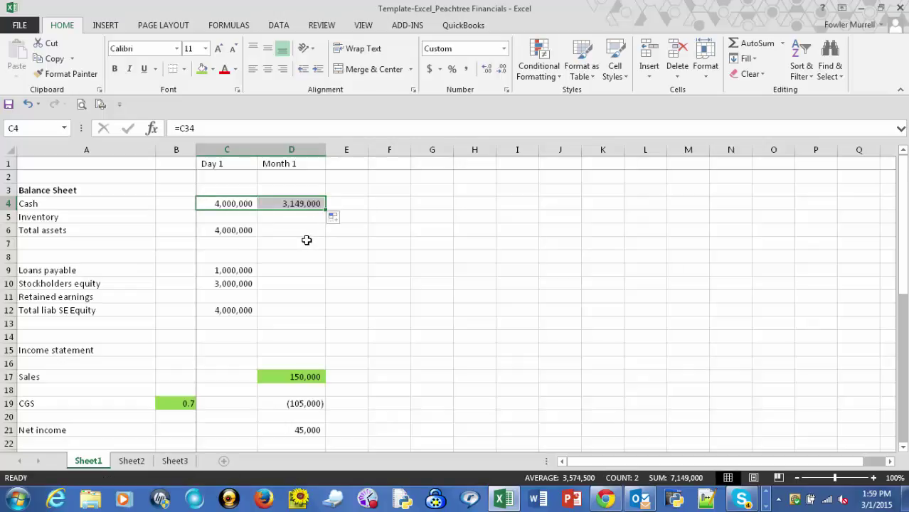
{"action": "scroll", "coordinate": [306, 239], "scroll_direction": "down", "scroll_amount": 1}
{"action": "scroll", "coordinate": [304, 230], "scroll_direction": "up", "scroll_amount": 1}
Step: Start the Month 1 Inventory formula in D5 with the negative of Cash to vendors, =-D28
{"action": "left_click", "coordinate": [296, 226]}
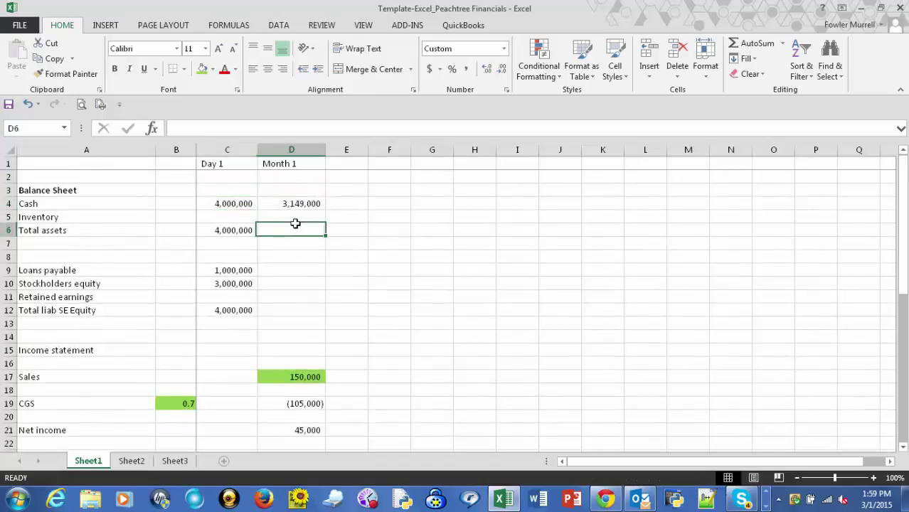
{"action": "left_click", "coordinate": [303, 216]}
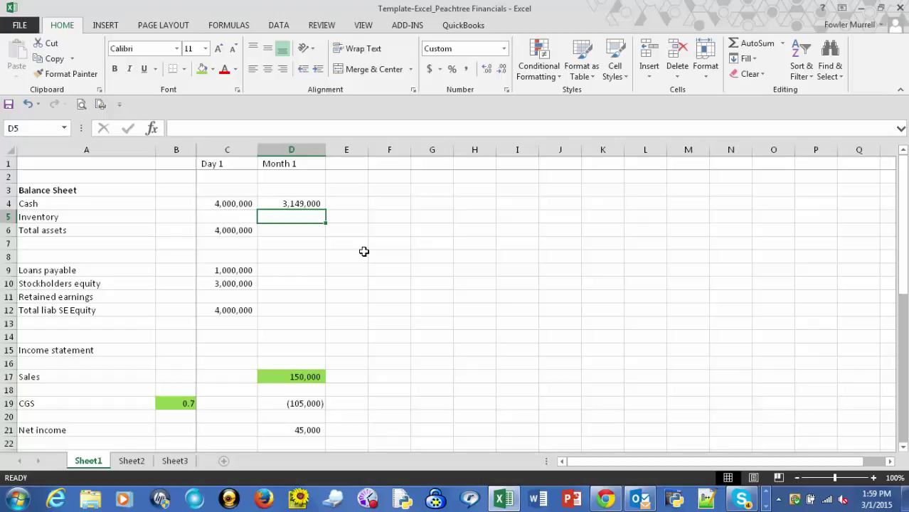
{"action": "scroll", "coordinate": [363, 251], "scroll_direction": "down", "scroll_amount": 3}
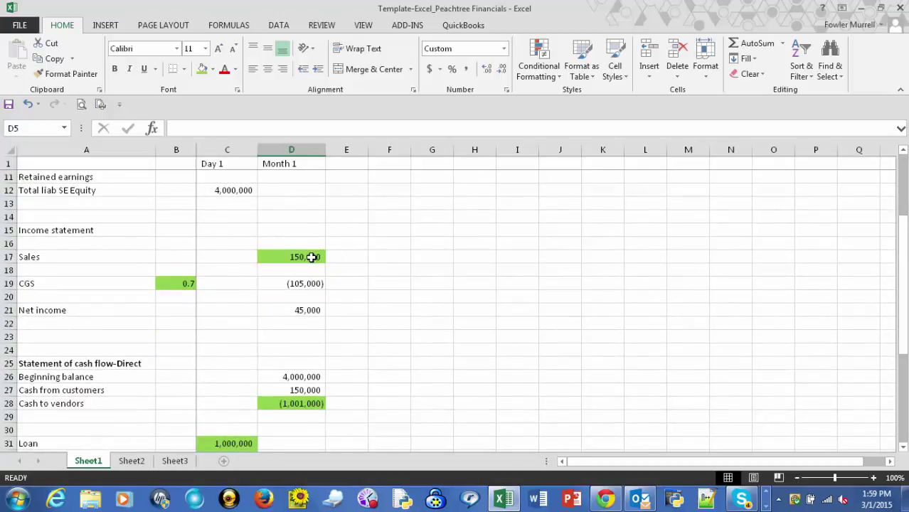
{"action": "scroll", "coordinate": [369, 256], "scroll_direction": "up", "scroll_amount": 3}
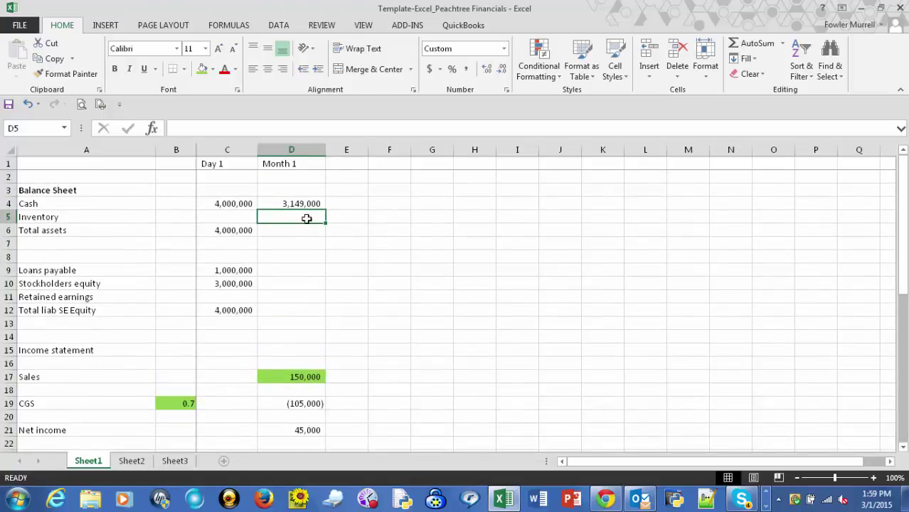
{"action": "type", "text": "="}
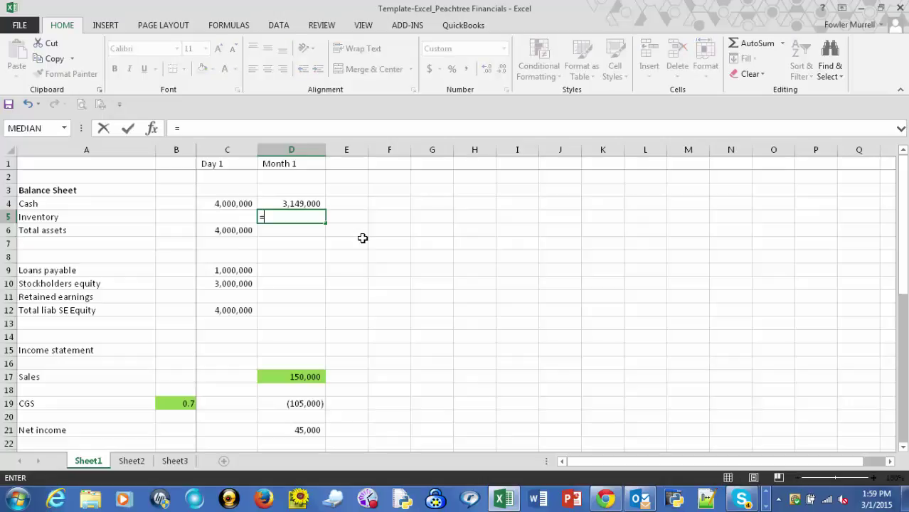
{"action": "scroll", "coordinate": [363, 239], "scroll_direction": "down", "scroll_amount": 4}
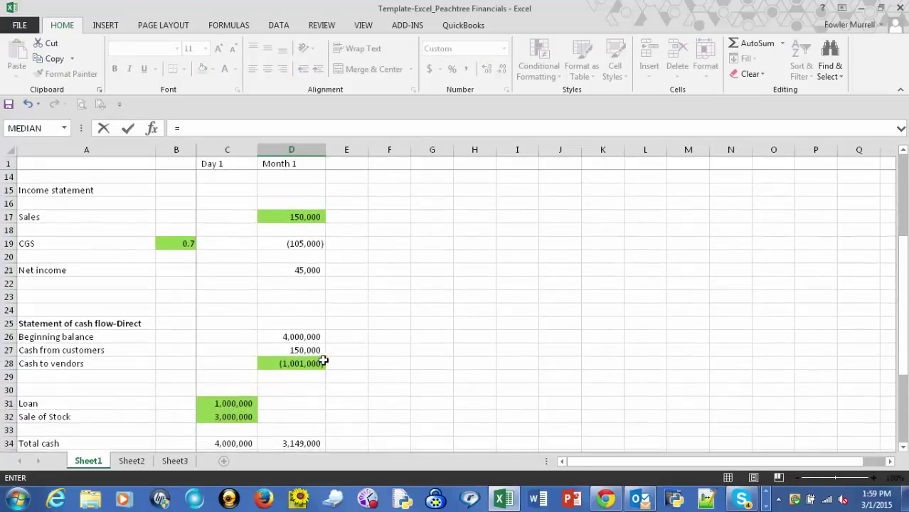
{"action": "scroll", "coordinate": [399, 300], "scroll_direction": "up", "scroll_amount": 4}
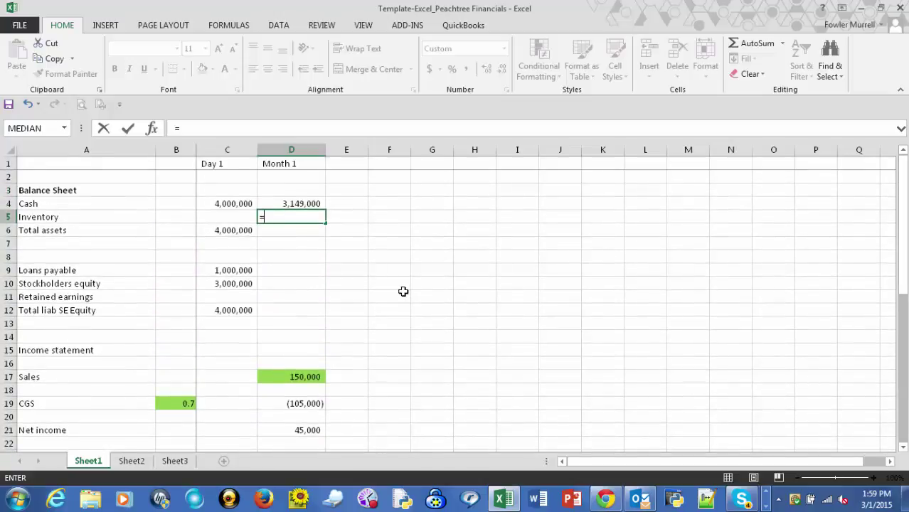
{"action": "scroll", "coordinate": [403, 291], "scroll_direction": "down", "scroll_amount": 1}
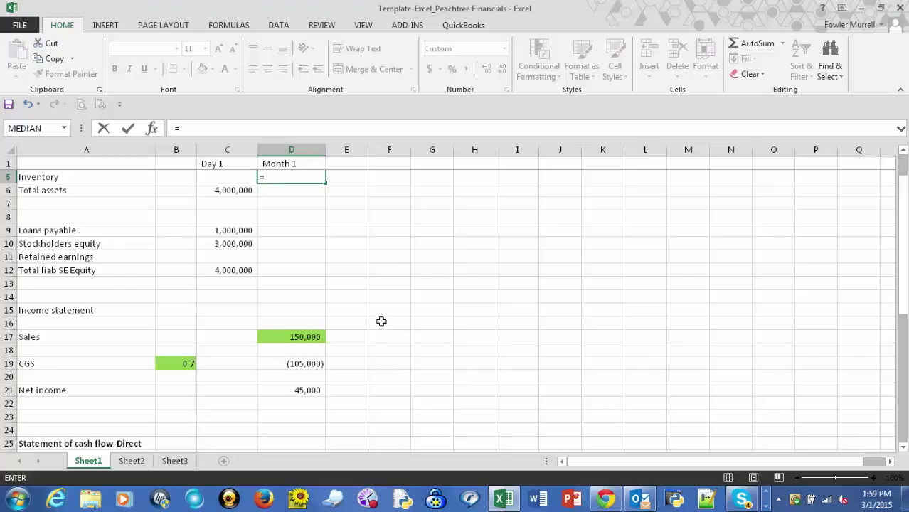
{"action": "scroll", "coordinate": [382, 322], "scroll_direction": "down", "scroll_amount": 4}
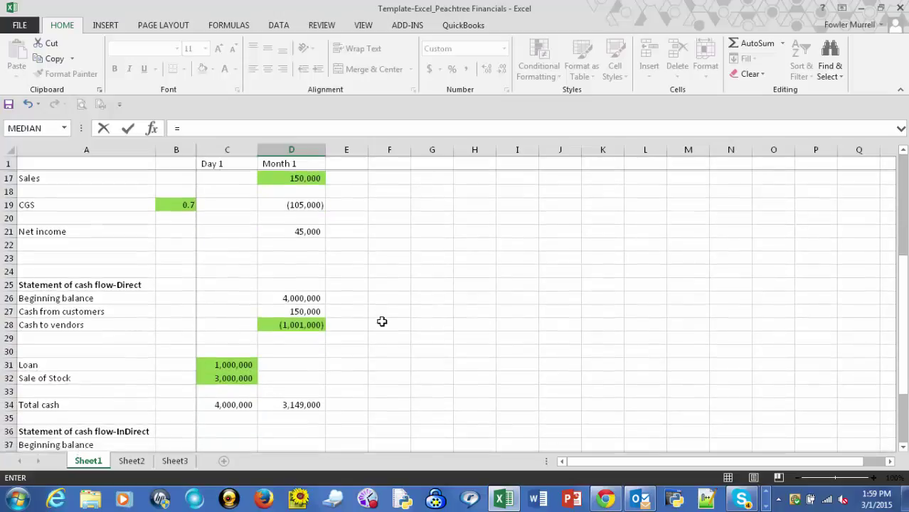
{"action": "scroll", "coordinate": [381, 322], "scroll_direction": "up", "scroll_amount": 5}
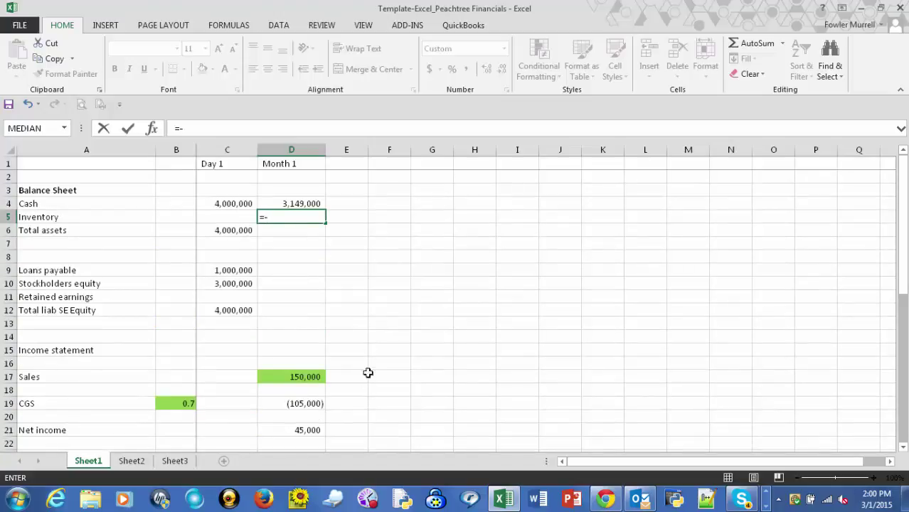
{"action": "scroll", "coordinate": [371, 409], "scroll_direction": "down", "scroll_amount": 2}
{"action": "scroll", "coordinate": [371, 409], "scroll_direction": "down", "scroll_amount": 1}
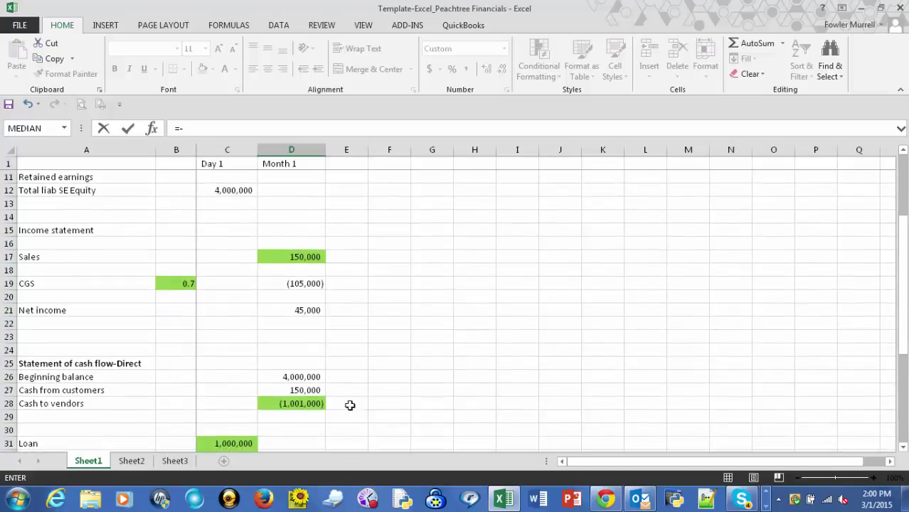
{"action": "left_click", "coordinate": [301, 404]}
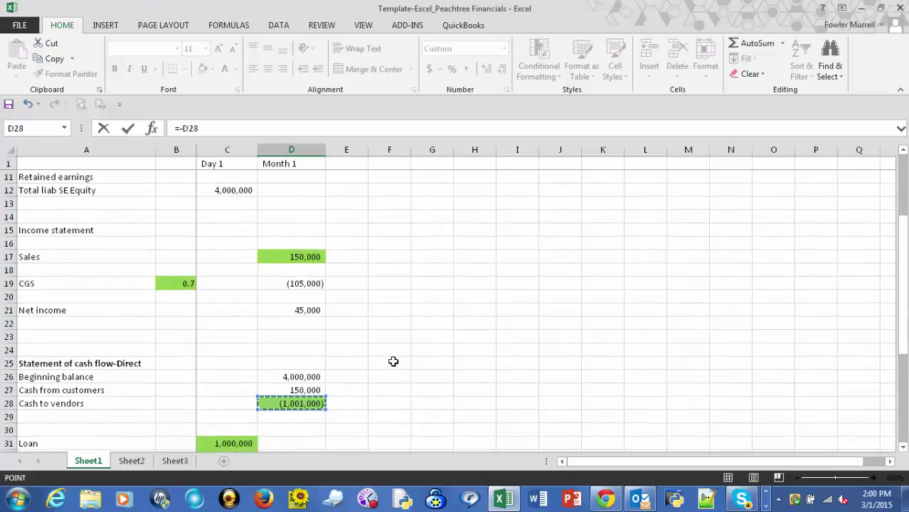
Step: Complete the Month 1 Inventory formula as =-D28+D19 by adding the CGS, and check it in D5
{"action": "scroll", "coordinate": [393, 362], "scroll_direction": "up", "scroll_amount": 2}
{"action": "scroll", "coordinate": [393, 362], "scroll_direction": "up", "scroll_amount": 1}
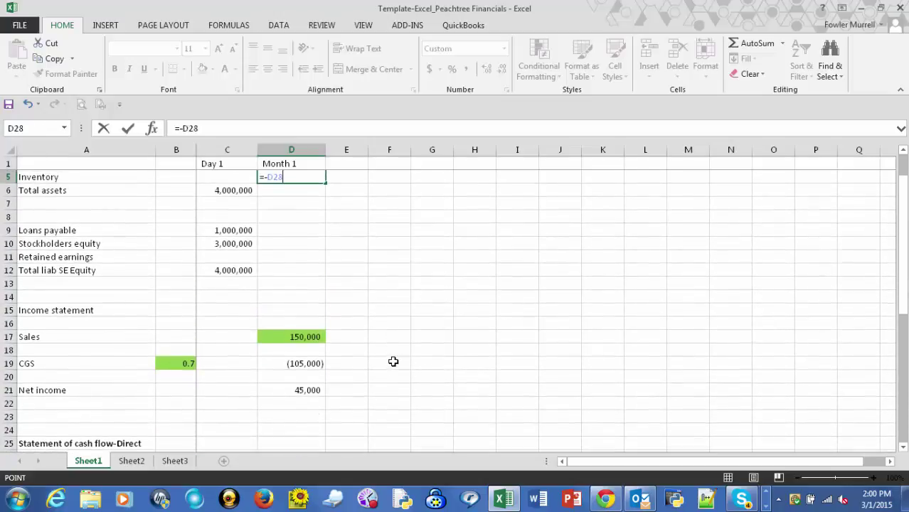
{"action": "scroll", "coordinate": [392, 361], "scroll_direction": "down", "scroll_amount": 1}
{"action": "scroll", "coordinate": [393, 361], "scroll_direction": "up", "scroll_amount": 2}
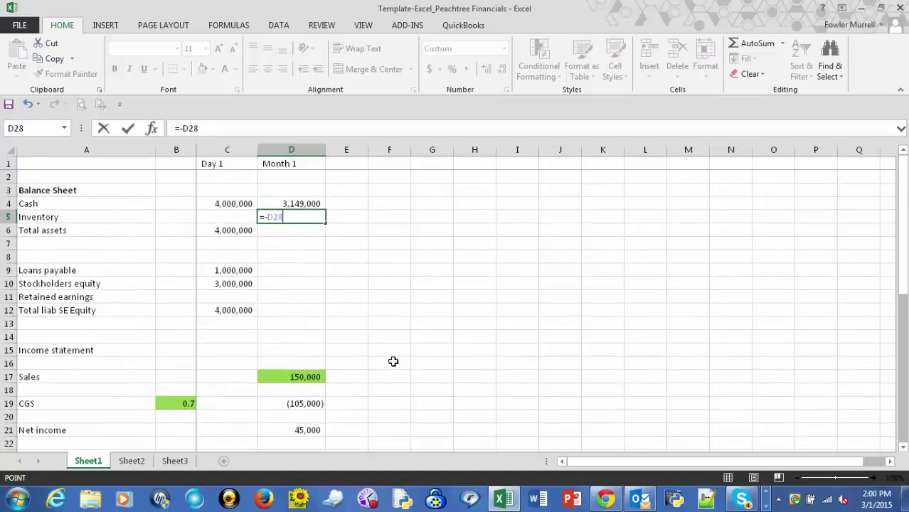
{"action": "scroll", "coordinate": [393, 362], "scroll_direction": "down", "scroll_amount": 1}
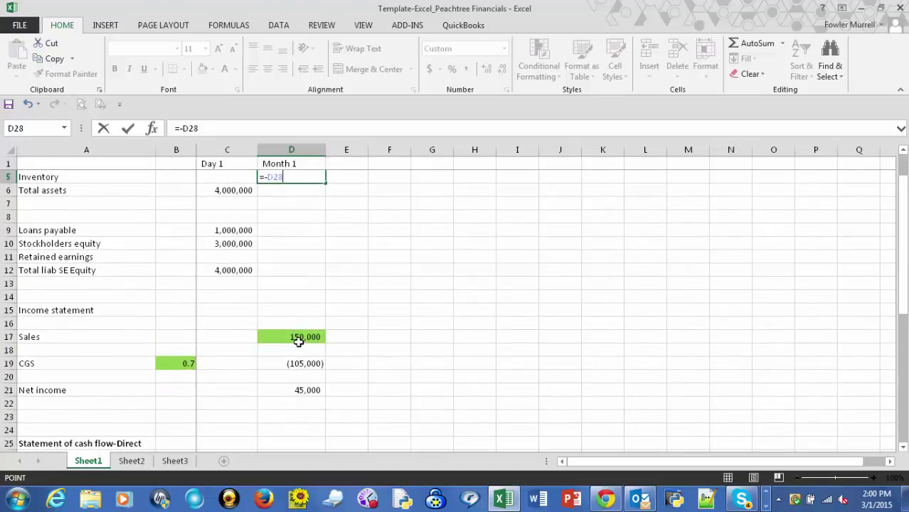
{"action": "scroll", "coordinate": [299, 342], "scroll_direction": "up", "scroll_amount": 1}
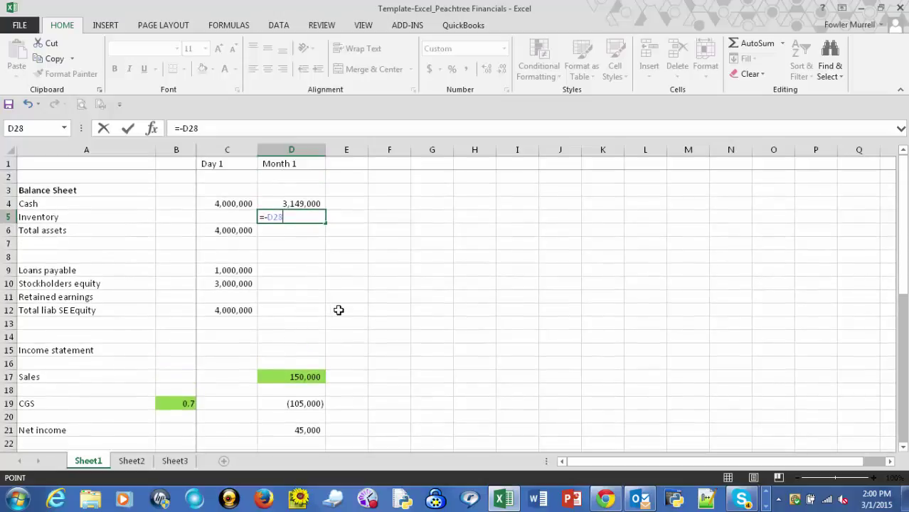
{"action": "type", "text": "+"}
{"action": "left_click", "coordinate": [299, 407]}
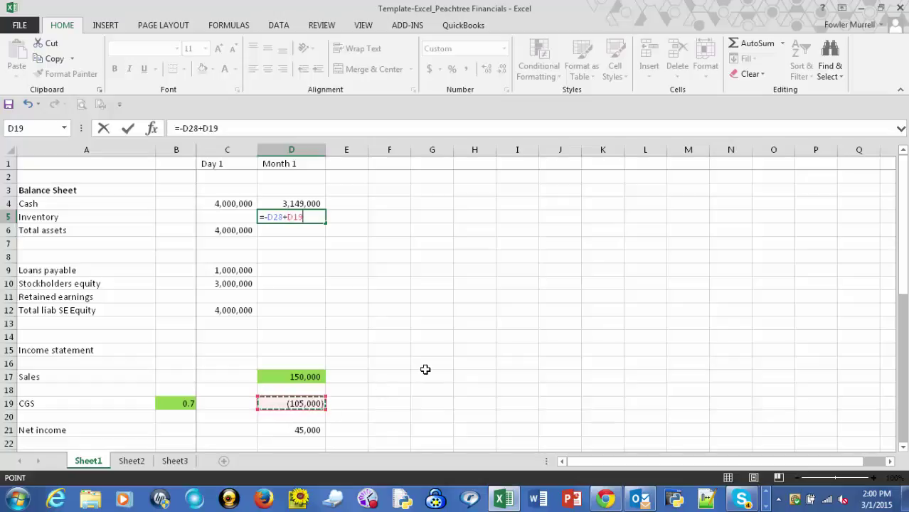
{"action": "key", "text": "Tab"}
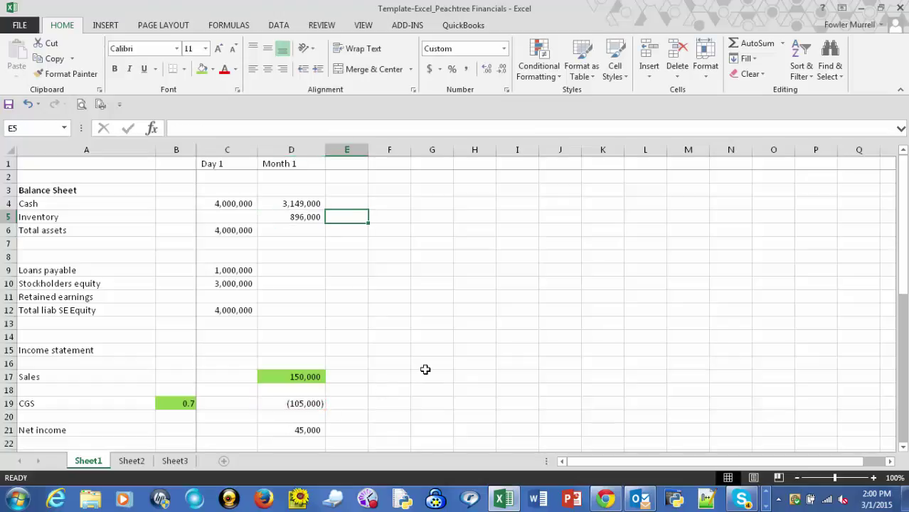
{"action": "left_click", "coordinate": [301, 217]}
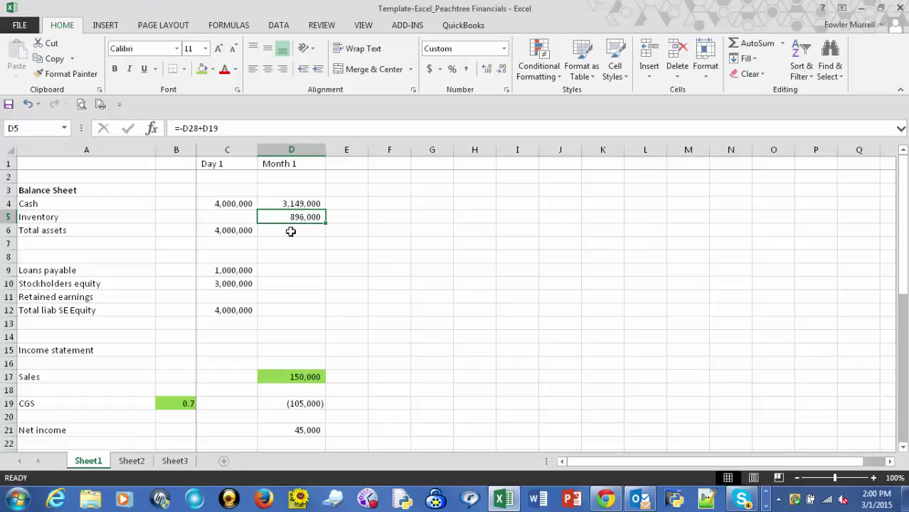
Step: Copy the Total assets sum from Day 1 in C6 to Month 1 in D6
{"action": "left_click", "coordinate": [291, 231]}
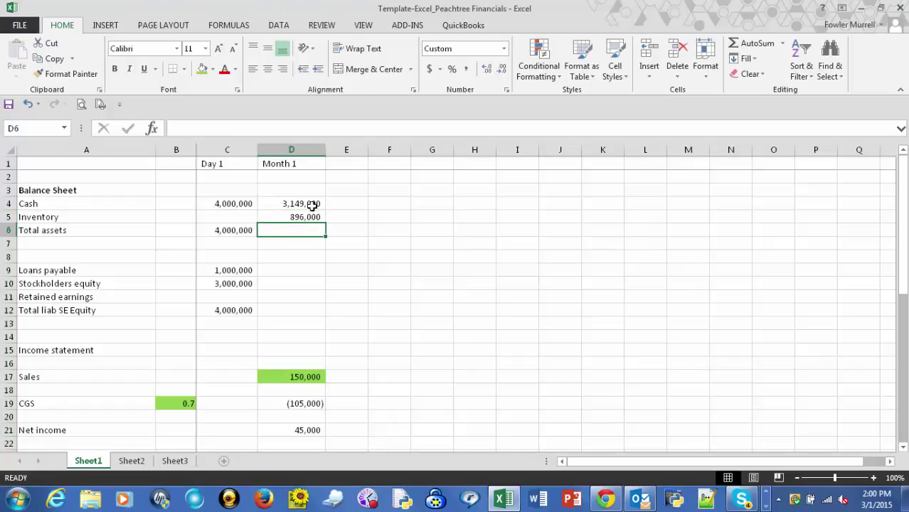
{"action": "left_click", "coordinate": [236, 230]}
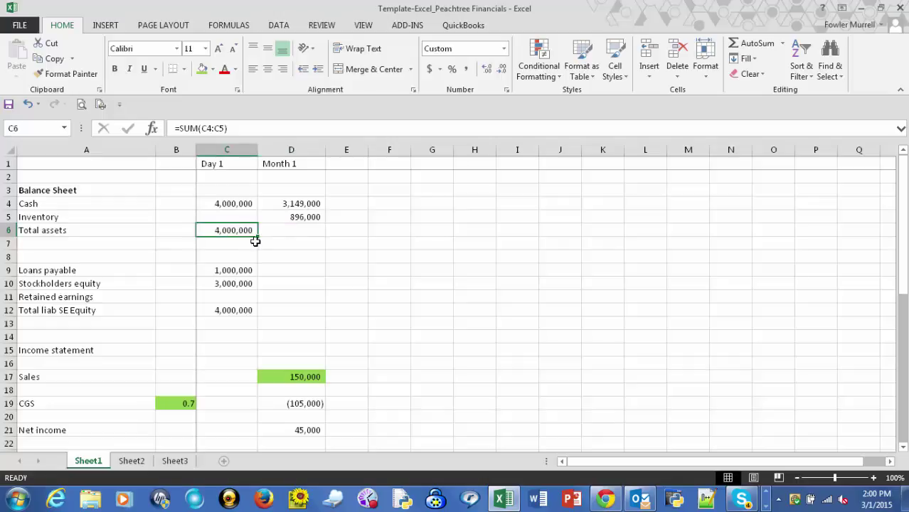
{"action": "left_click_drag", "start_coordinate": [259, 237], "coordinate": [311, 256]}
{"action": "left_click", "coordinate": [303, 257]}
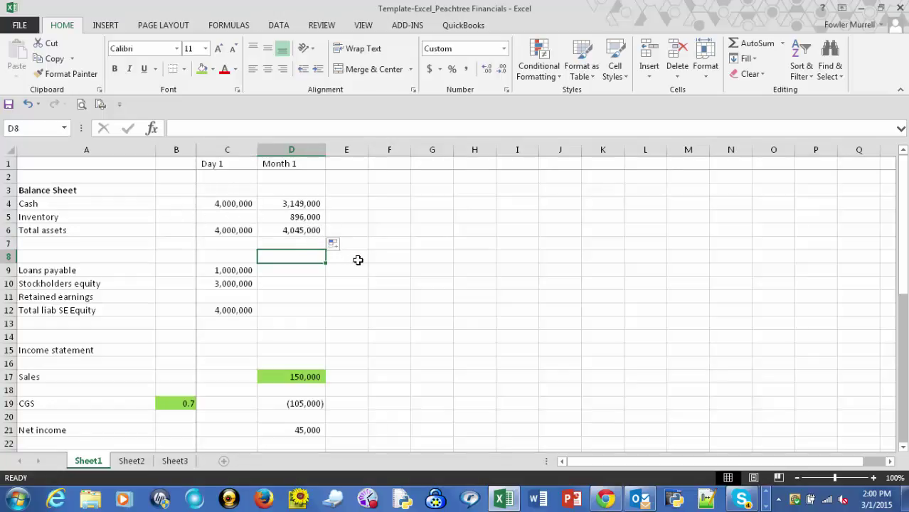
{"action": "scroll", "coordinate": [356, 261], "scroll_direction": "down", "scroll_amount": 1}
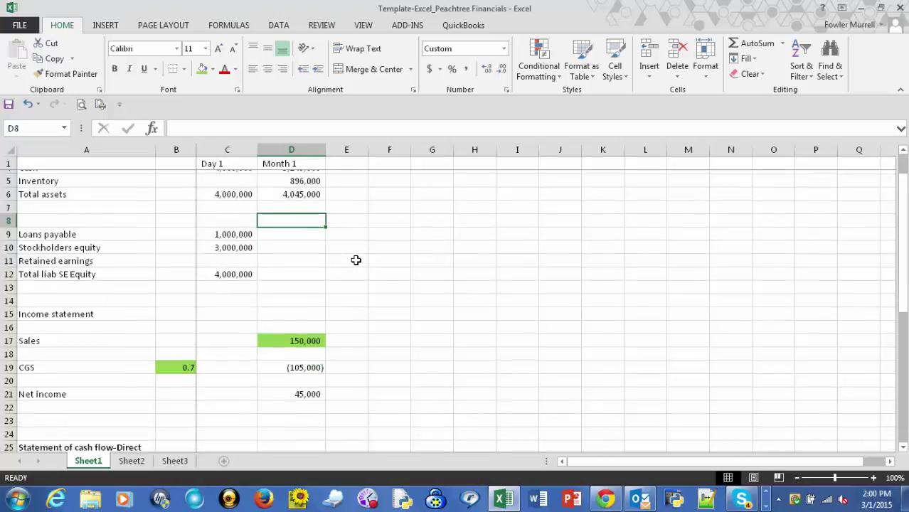
{"action": "scroll", "coordinate": [355, 261], "scroll_direction": "up", "scroll_amount": 1}
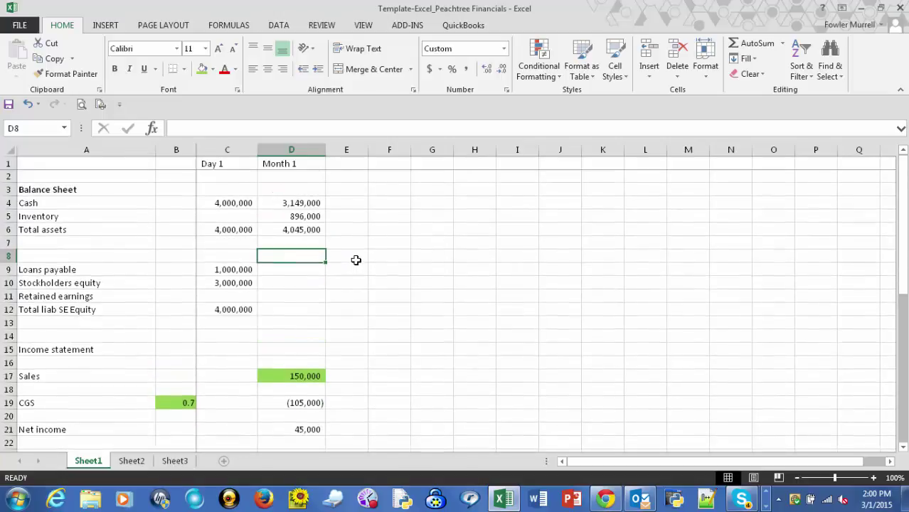
Step: Link Month 1 Loans payable in D9 to Day 1 with =C9, and Stockholders equity in D10 with =C10
{"action": "left_click", "coordinate": [291, 268]}
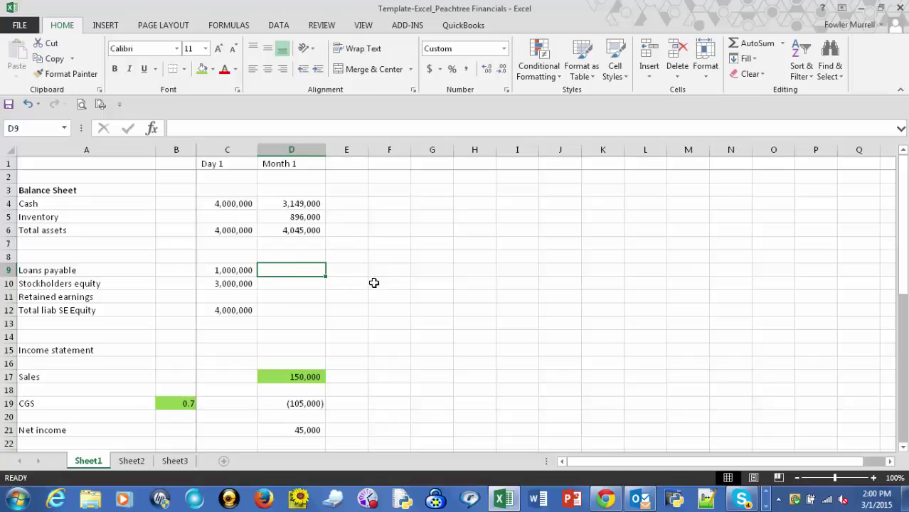
{"action": "type", "text": "="}
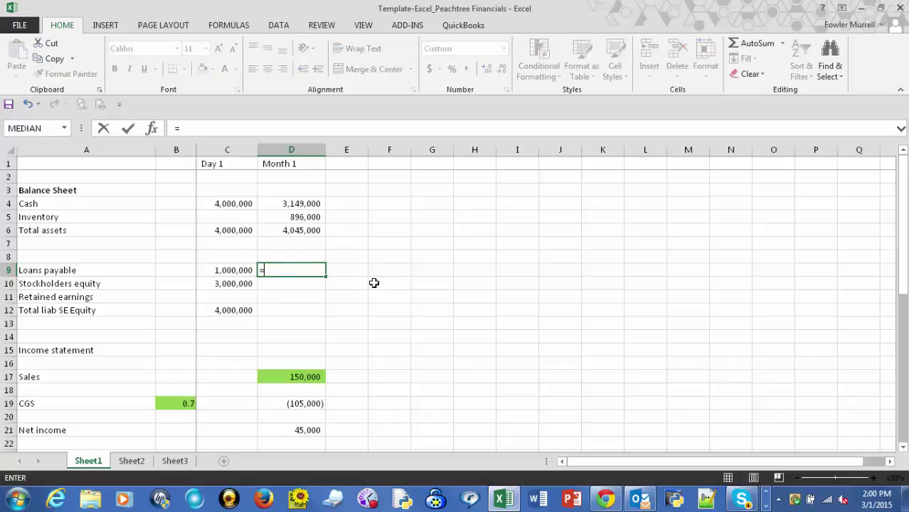
{"action": "left_click", "coordinate": [239, 269]}
{"action": "key", "text": "Tab"}
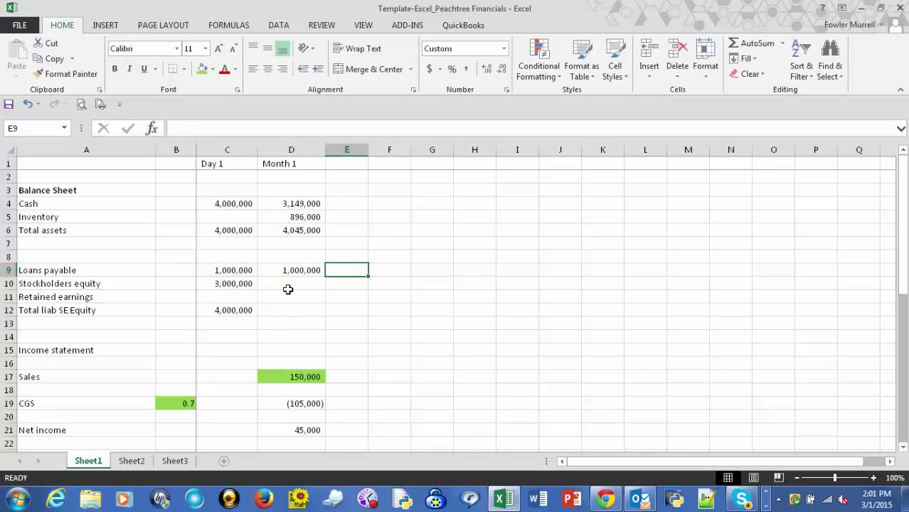
{"action": "left_click", "coordinate": [312, 285]}
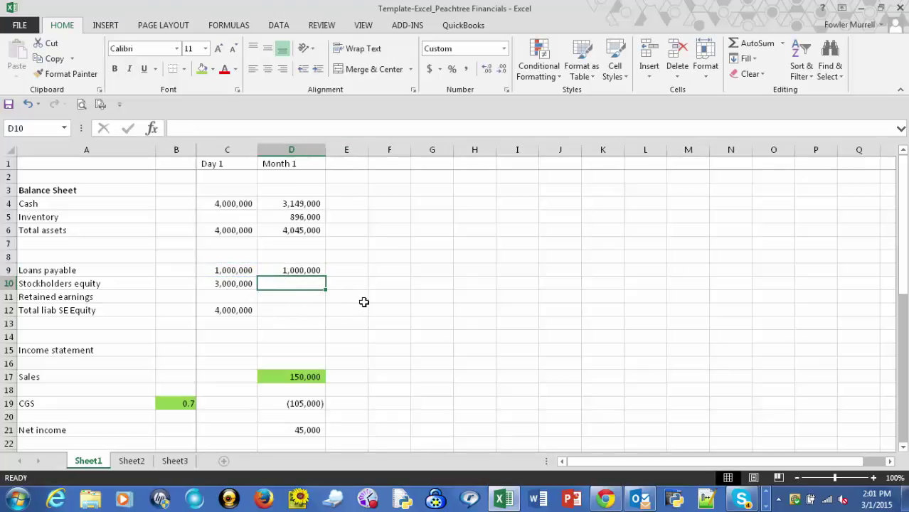
{"action": "type", "text": "="}
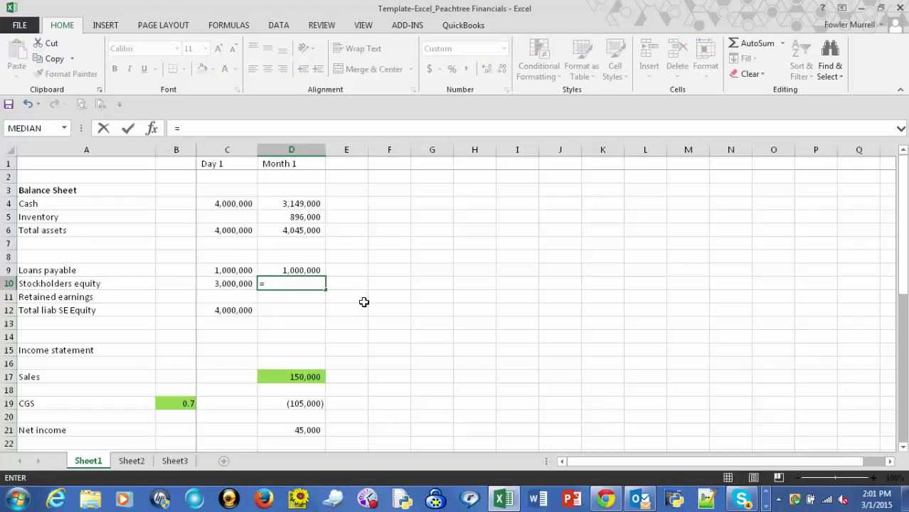
{"action": "left_click", "coordinate": [248, 283]}
{"action": "key", "text": "Tab"}
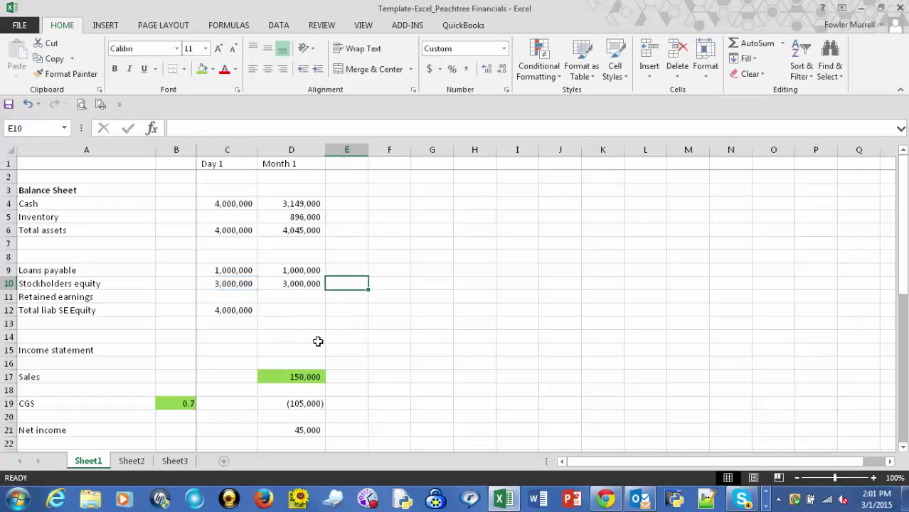
Step: Copy the Total liab SE Equity sum from Day 1 in C12 to Month 1 in D12
{"action": "left_click", "coordinate": [227, 311]}
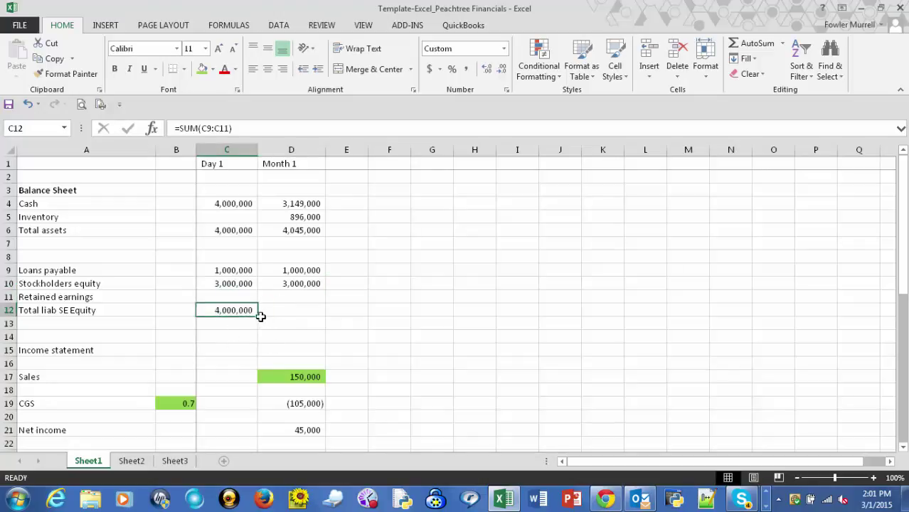
{"action": "left_click_drag", "start_coordinate": [258, 316], "coordinate": [318, 326]}
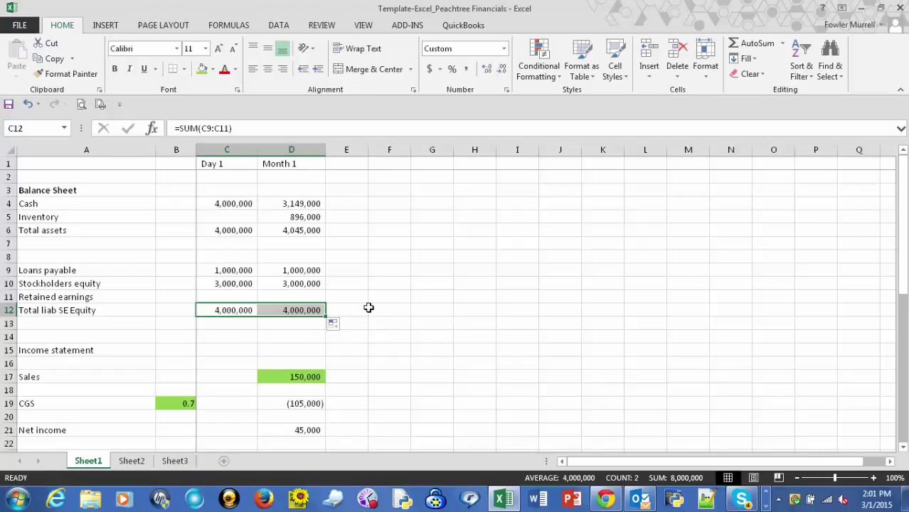
{"action": "left_click", "coordinate": [375, 309]}
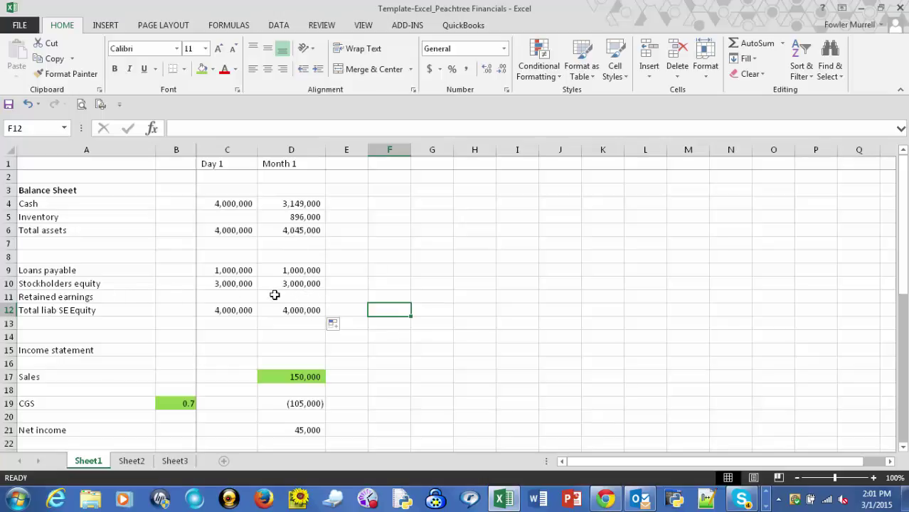
Step: Link Month 1 Retained earnings in D11 to the income statement's Net income with =D21
{"action": "left_click", "coordinate": [300, 296]}
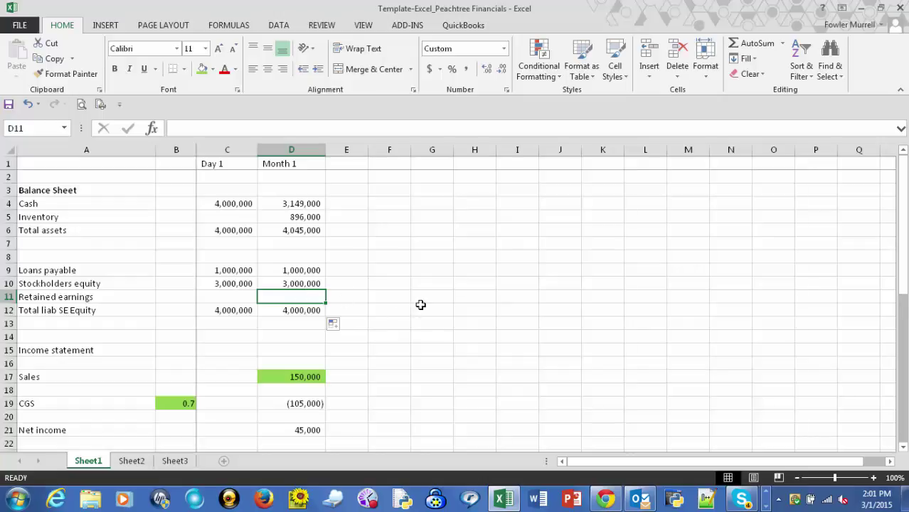
{"action": "type", "text": "="}
{"action": "scroll", "coordinate": [418, 304], "scroll_direction": "down", "scroll_amount": 2}
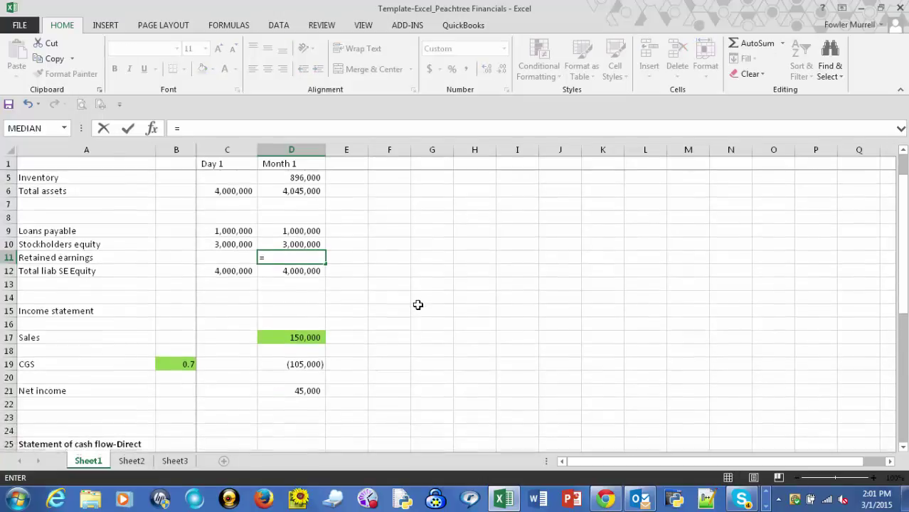
{"action": "left_click", "coordinate": [303, 350]}
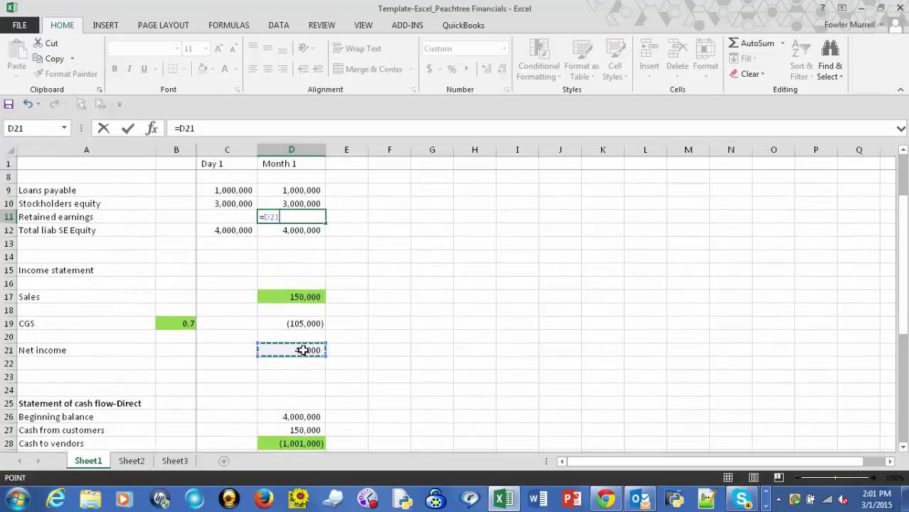
{"action": "key", "text": "Tab"}
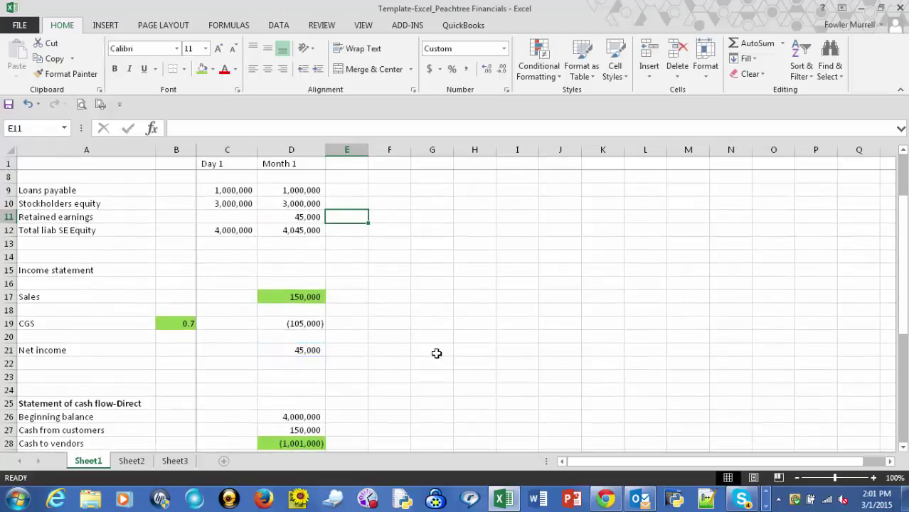
{"action": "scroll", "coordinate": [436, 323], "scroll_direction": "up", "scroll_amount": 2}
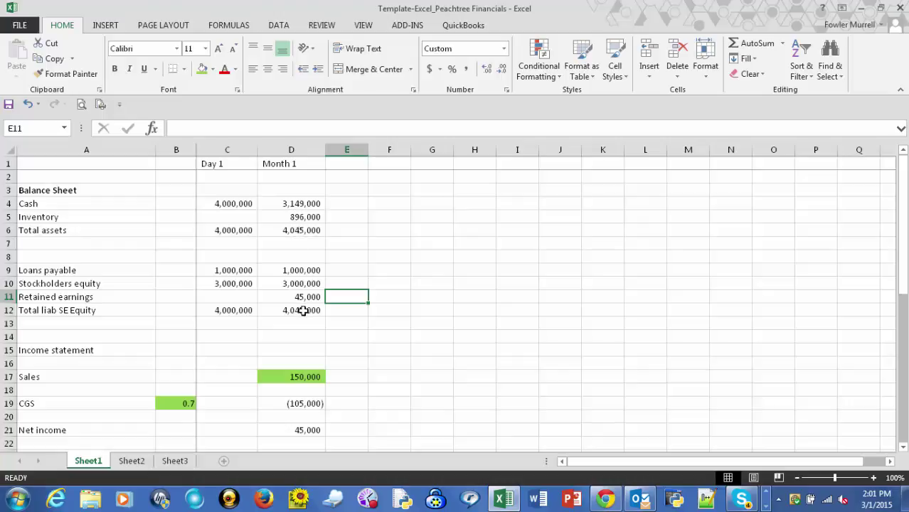
Step: Set the indirect cash flow statement's Month 1 Beginning balance in D37 to the Day 1 Total cash with =C44
{"action": "scroll", "coordinate": [301, 310], "scroll_direction": "down", "scroll_amount": 2}
{"action": "scroll", "coordinate": [303, 311], "scroll_direction": "down", "scroll_amount": 5}
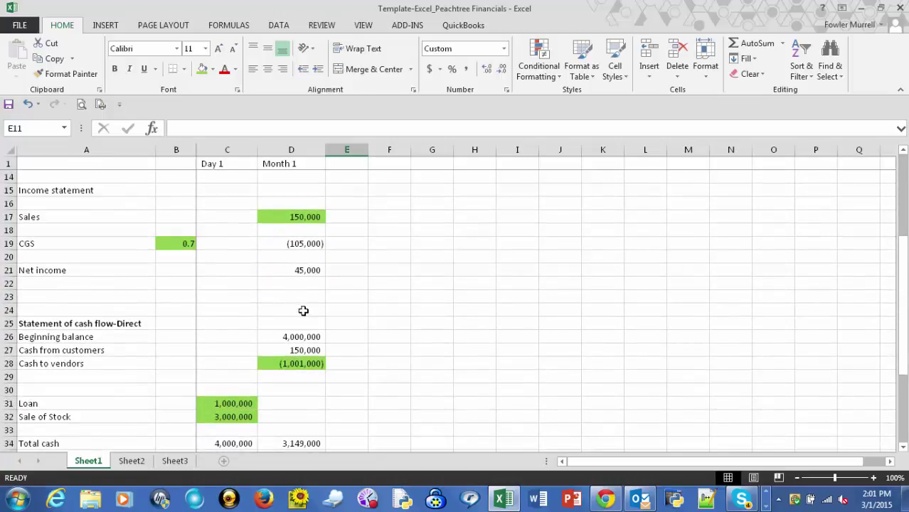
{"action": "scroll", "coordinate": [303, 311], "scroll_direction": "down", "scroll_amount": 1}
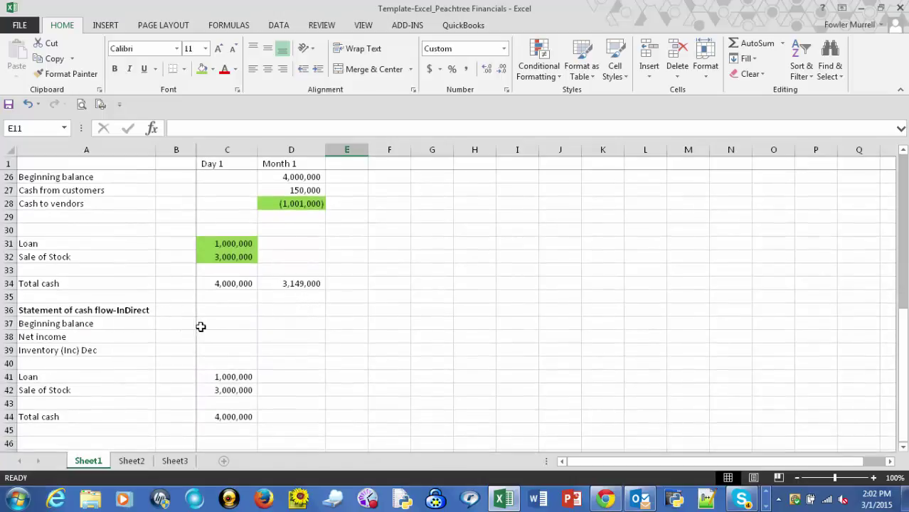
{"action": "left_click", "coordinate": [289, 327]}
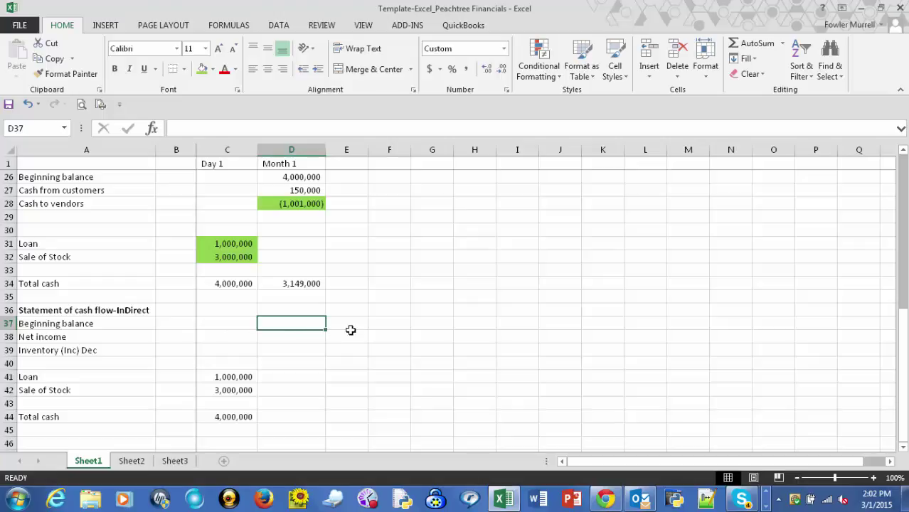
{"action": "scroll", "coordinate": [351, 331], "scroll_direction": "down", "scroll_amount": 1}
{"action": "type", "text": "="}
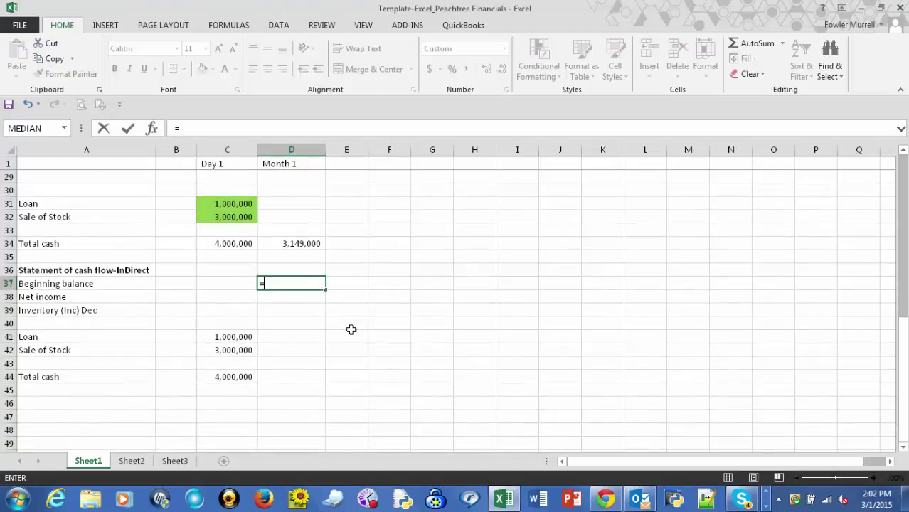
{"action": "left_click", "coordinate": [220, 378]}
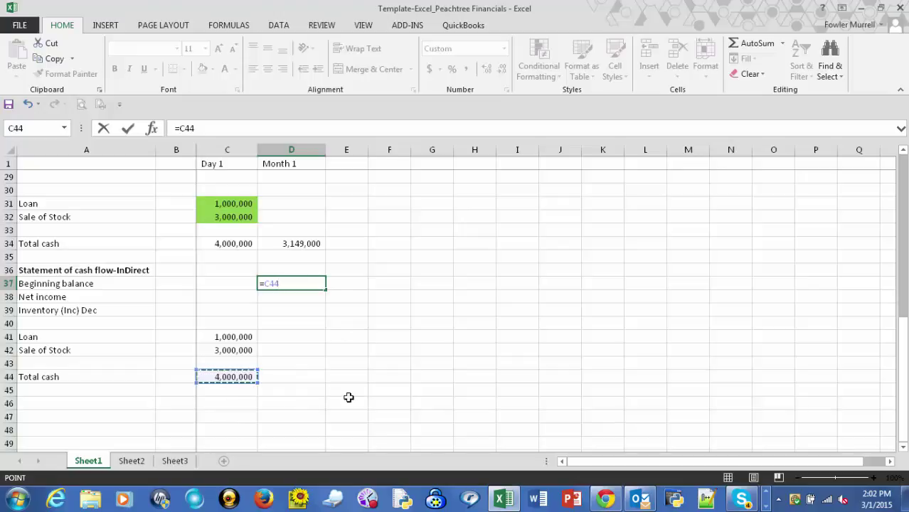
{"action": "key", "text": "Tab"}
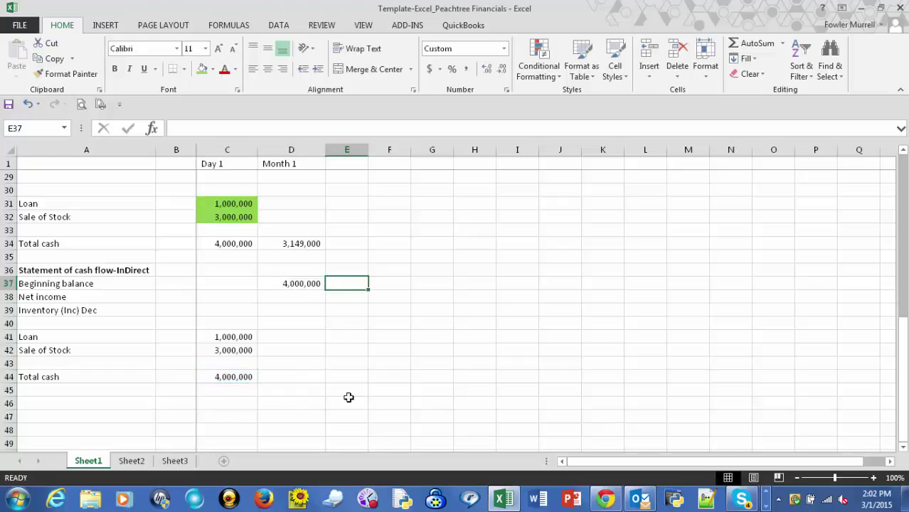
Step: Link the indirect cash flow statement's Month 1 Net income in D38 to the income statement with =D21
{"action": "left_click", "coordinate": [302, 296]}
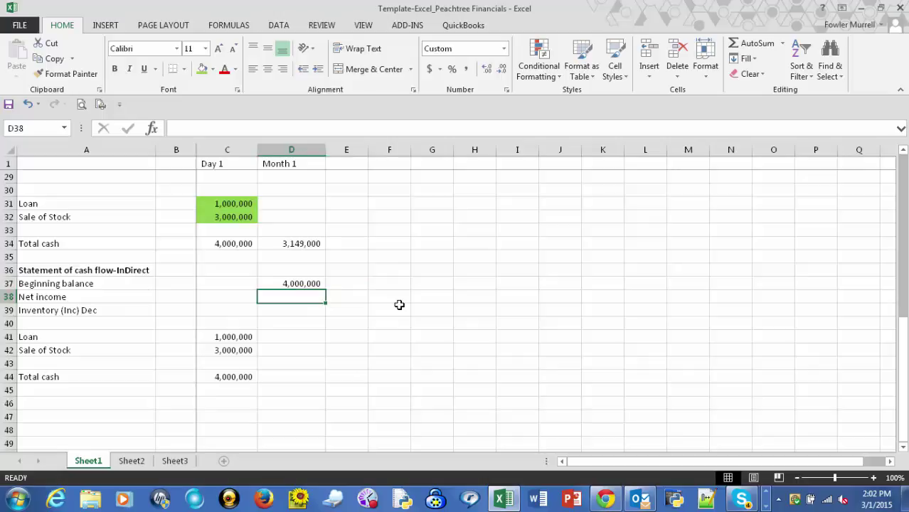
{"action": "type", "text": "="}
{"action": "scroll", "coordinate": [399, 304], "scroll_direction": "up", "scroll_amount": 4}
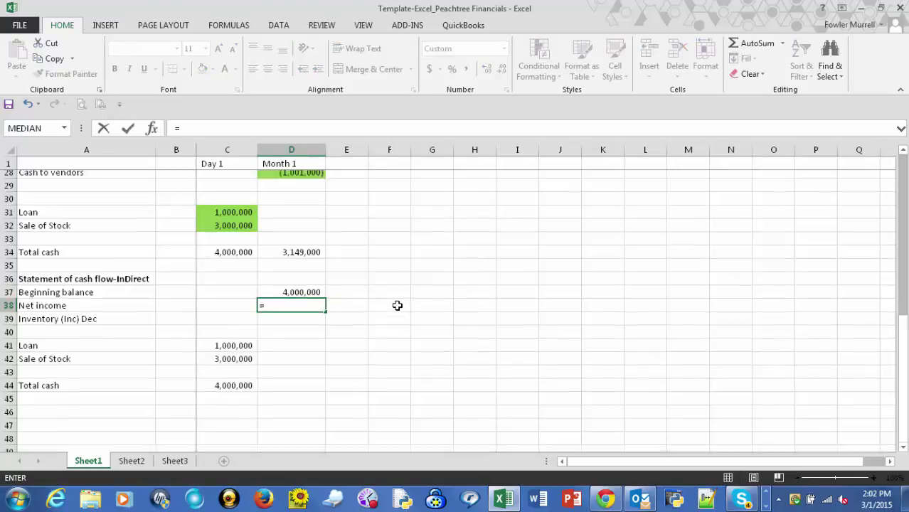
{"action": "scroll", "coordinate": [397, 305], "scroll_direction": "up", "scroll_amount": 1}
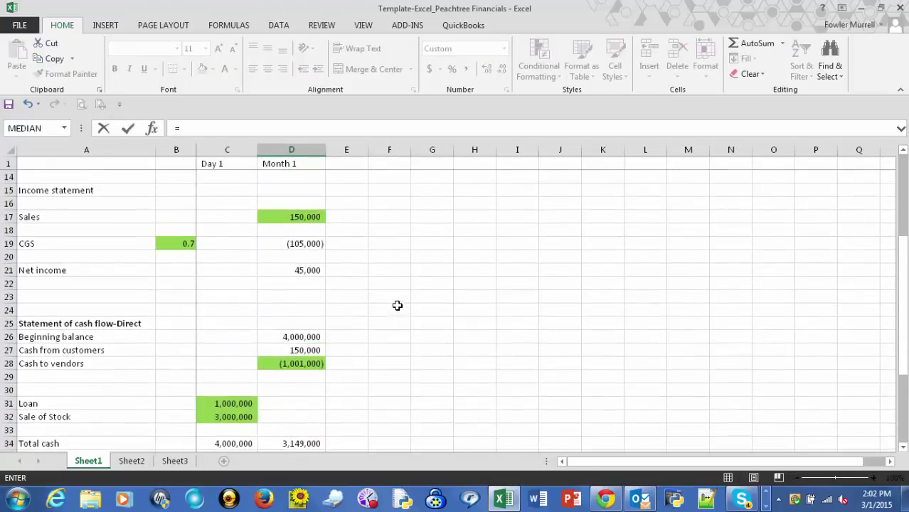
{"action": "left_click", "coordinate": [300, 271]}
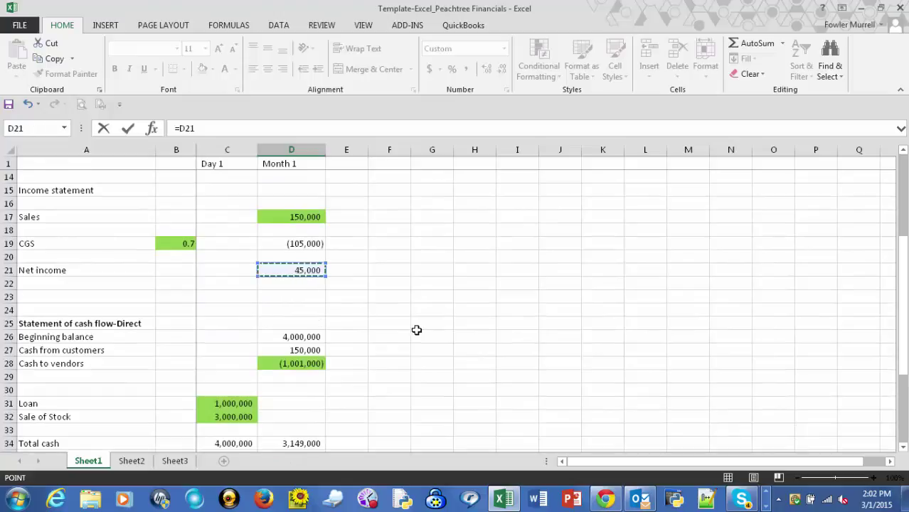
{"action": "key", "text": "Tab"}
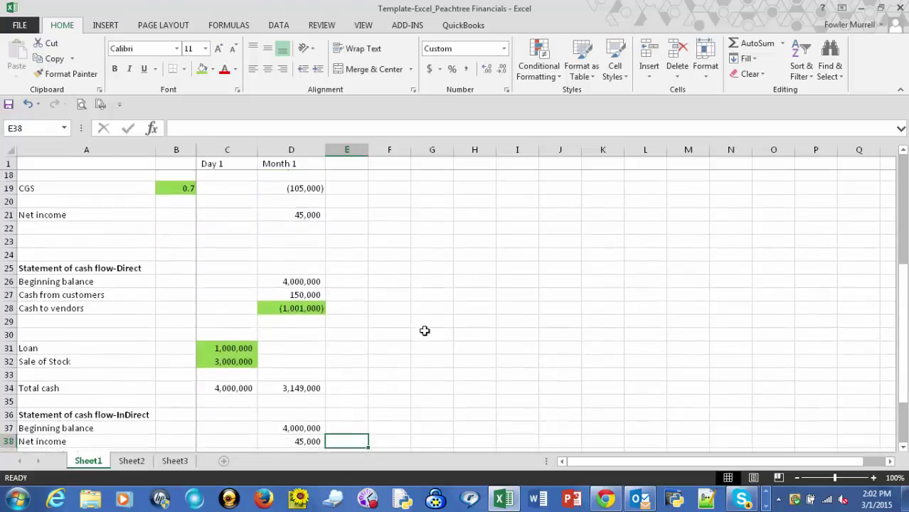
Step: Examine the balance sheet's Inventory row against the Inventory (Inc) Dec row of the indirect cash flow statement
{"action": "scroll", "coordinate": [425, 331], "scroll_direction": "down", "scroll_amount": 3}
{"action": "scroll", "coordinate": [425, 331], "scroll_direction": "down", "scroll_amount": 1}
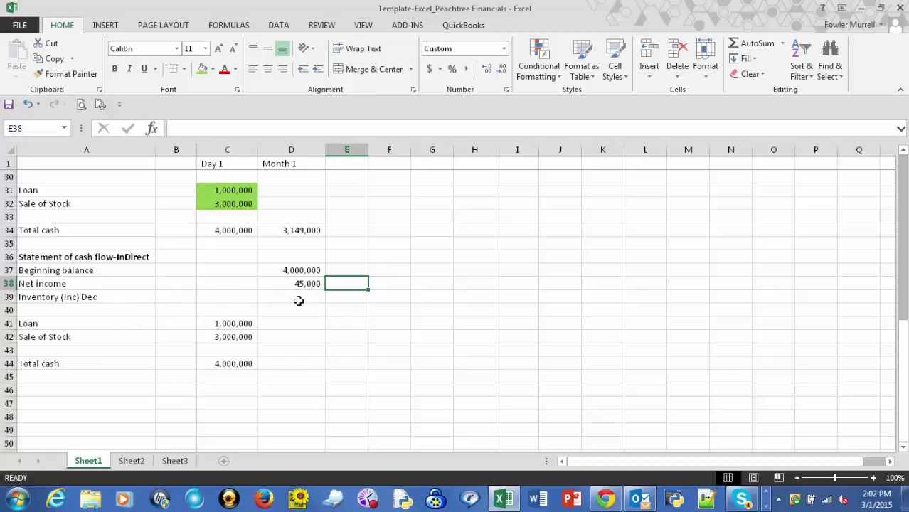
{"action": "scroll", "coordinate": [299, 301], "scroll_direction": "up", "scroll_amount": 6}
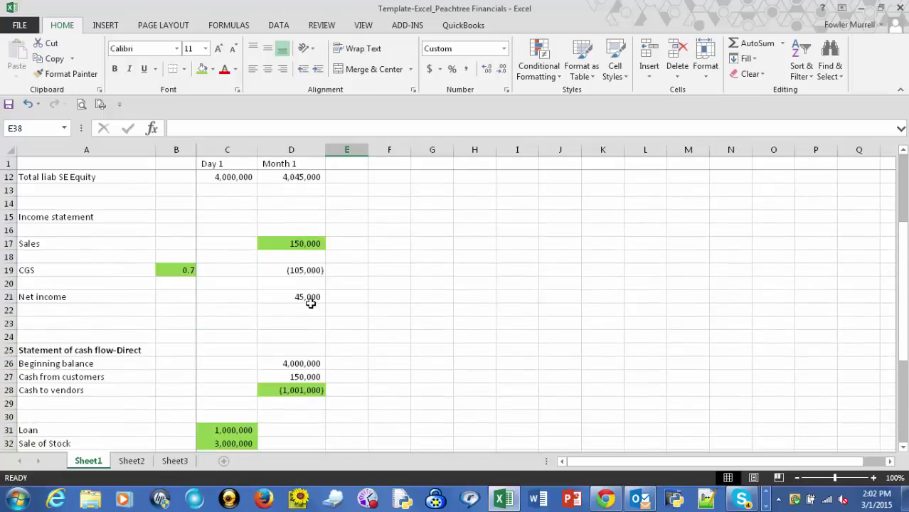
{"action": "scroll", "coordinate": [311, 303], "scroll_direction": "up", "scroll_amount": 3}
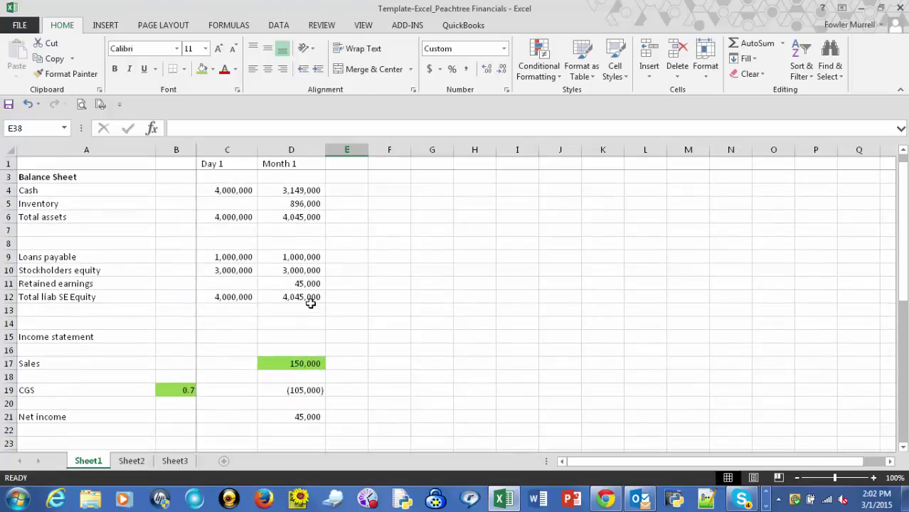
{"action": "scroll", "coordinate": [311, 303], "scroll_direction": "up", "scroll_amount": 1}
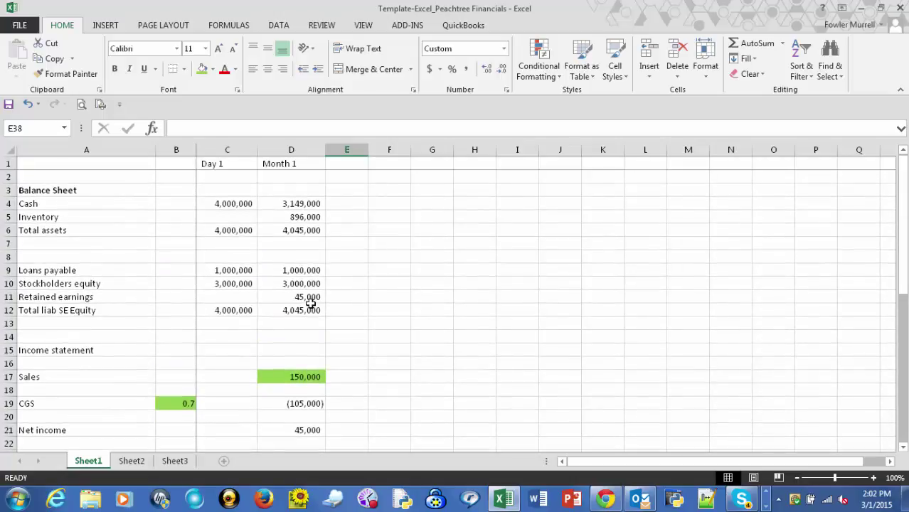
{"action": "scroll", "coordinate": [311, 303], "scroll_direction": "down", "scroll_amount": 7}
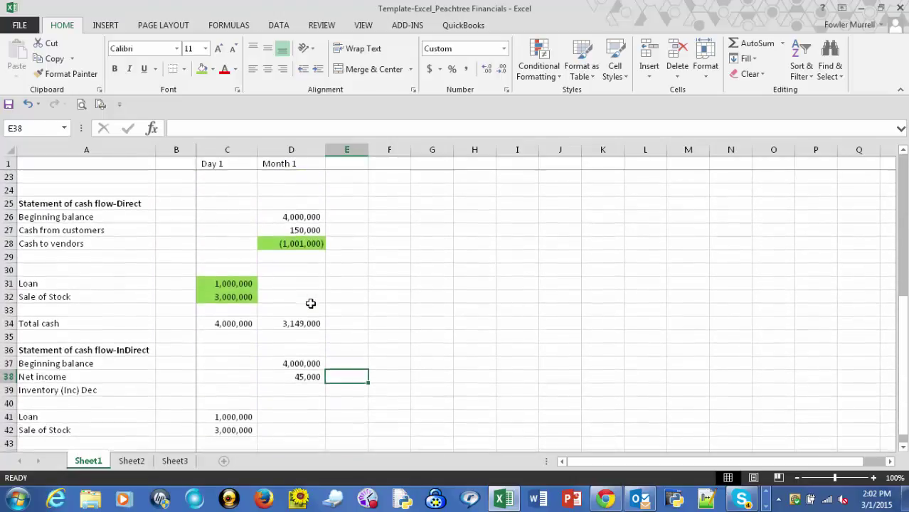
{"action": "scroll", "coordinate": [311, 303], "scroll_direction": "down", "scroll_amount": 2}
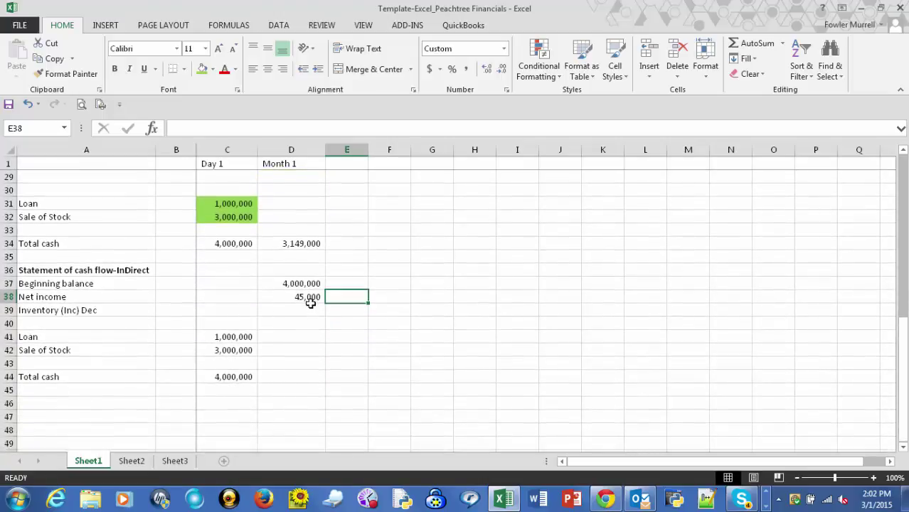
{"action": "scroll", "coordinate": [310, 303], "scroll_direction": "down", "scroll_amount": 1}
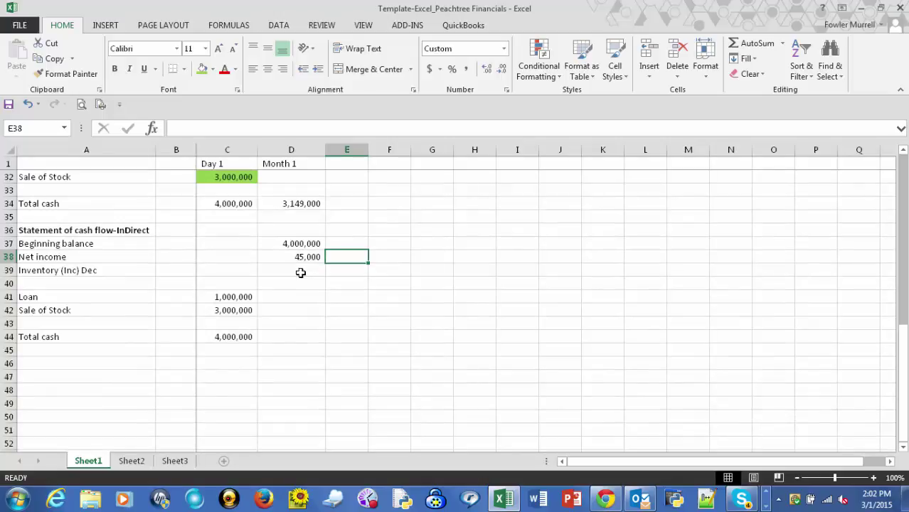
Step: Compare the balance sheet's Day 1 and Month 1 Inventory and the direct cash flow rows with the indirect statement's empty Month 1 inventory cell D39
{"action": "left_click", "coordinate": [302, 272]}
{"action": "scroll", "coordinate": [332, 310], "scroll_direction": "up", "scroll_amount": 1}
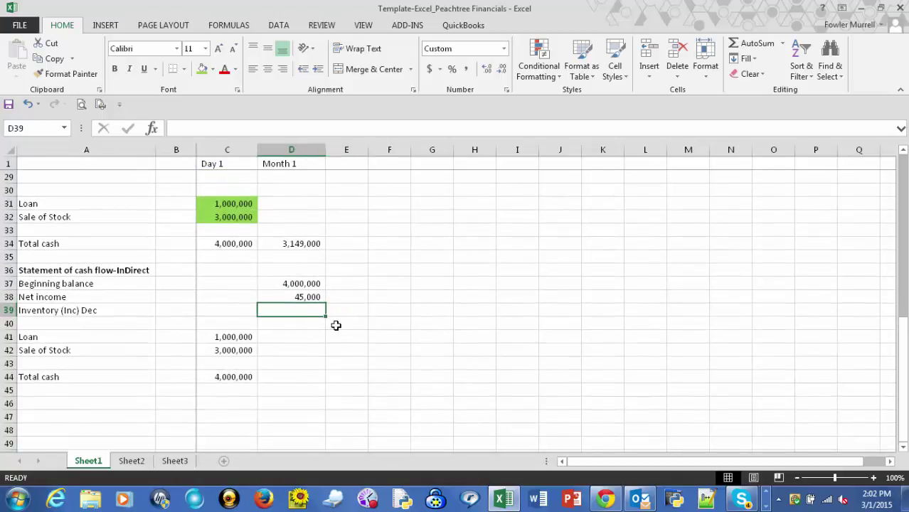
{"action": "scroll", "coordinate": [337, 325], "scroll_direction": "up", "scroll_amount": 5}
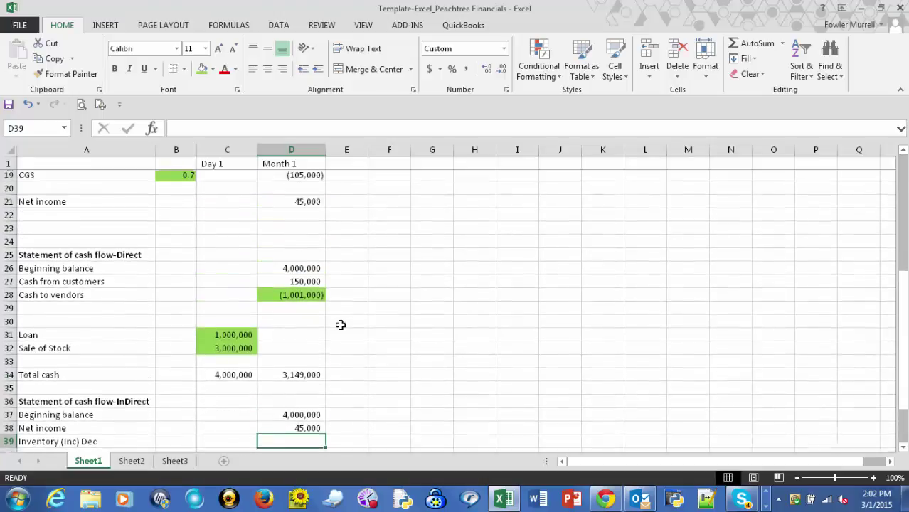
{"action": "scroll", "coordinate": [341, 324], "scroll_direction": "up", "scroll_amount": 4}
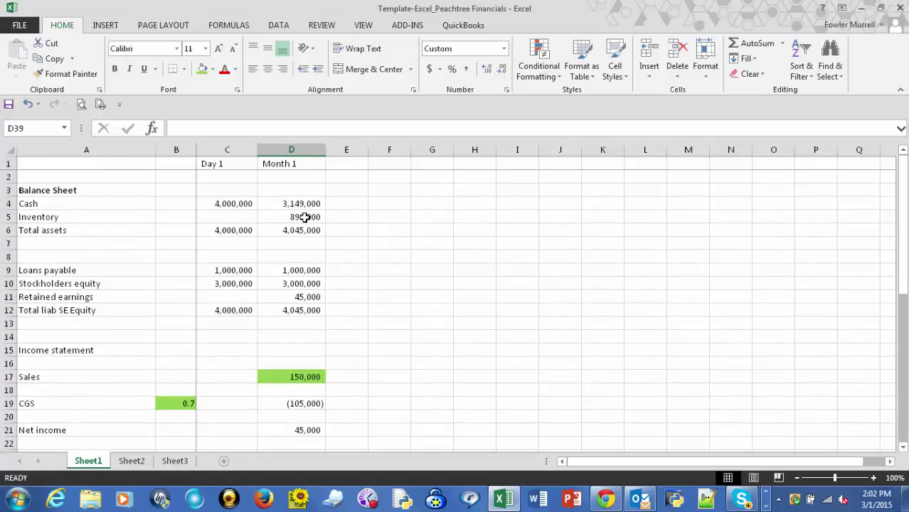
{"action": "scroll", "coordinate": [401, 278], "scroll_direction": "down", "scroll_amount": 7}
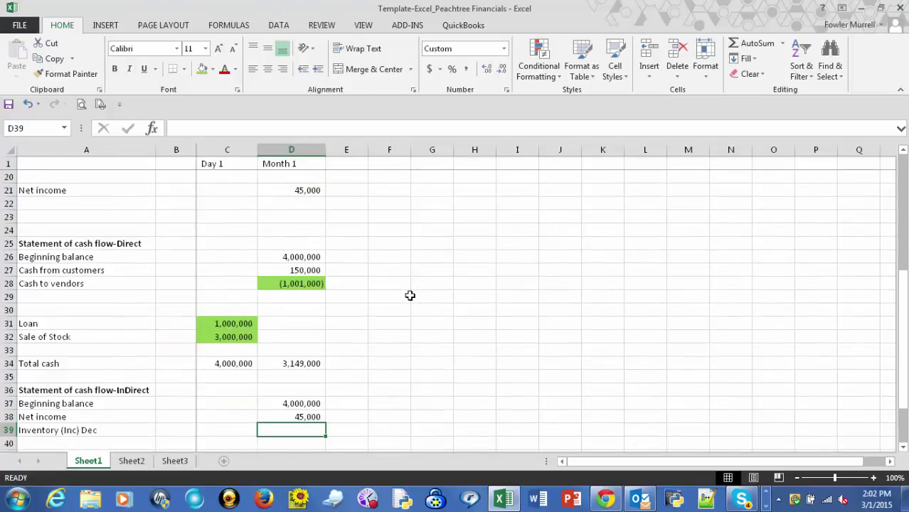
{"action": "scroll", "coordinate": [410, 295], "scroll_direction": "down", "scroll_amount": 1}
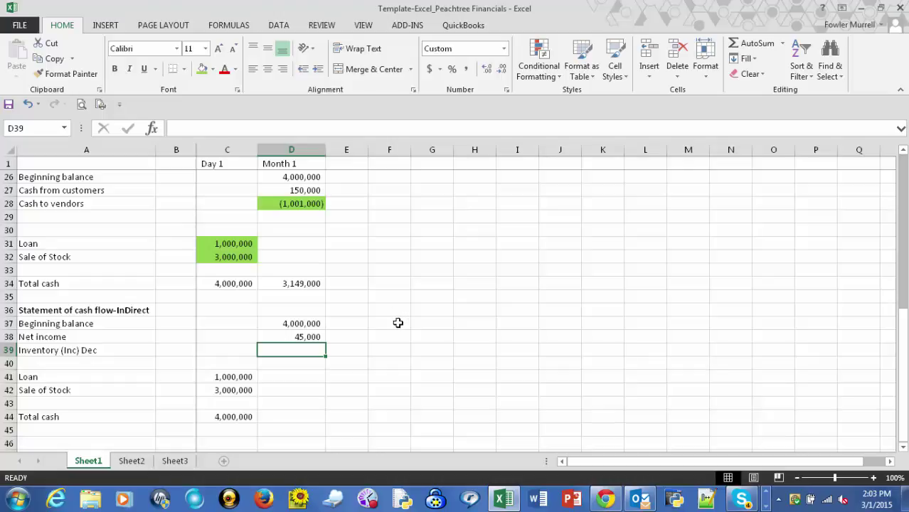
{"action": "scroll", "coordinate": [397, 323], "scroll_direction": "up", "scroll_amount": 8}
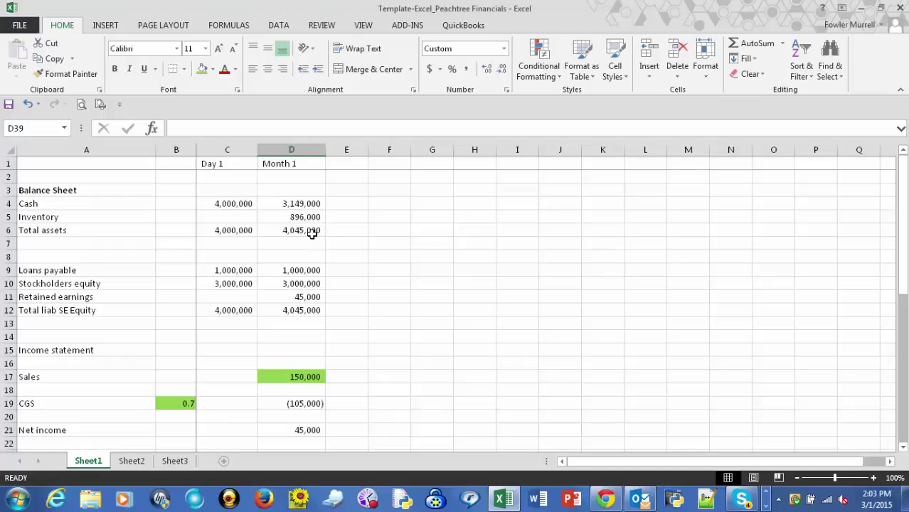
{"action": "scroll", "coordinate": [341, 287], "scroll_direction": "down", "scroll_amount": 4}
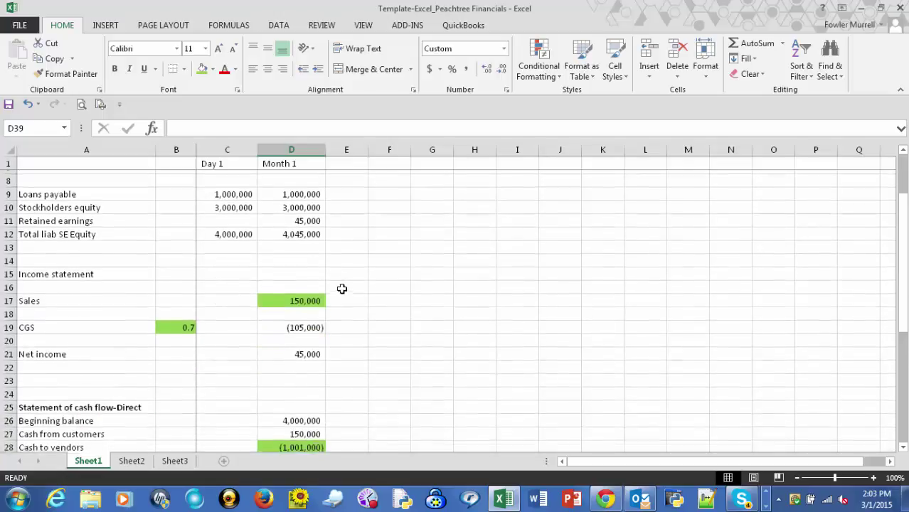
{"action": "scroll", "coordinate": [342, 288], "scroll_direction": "down", "scroll_amount": 1}
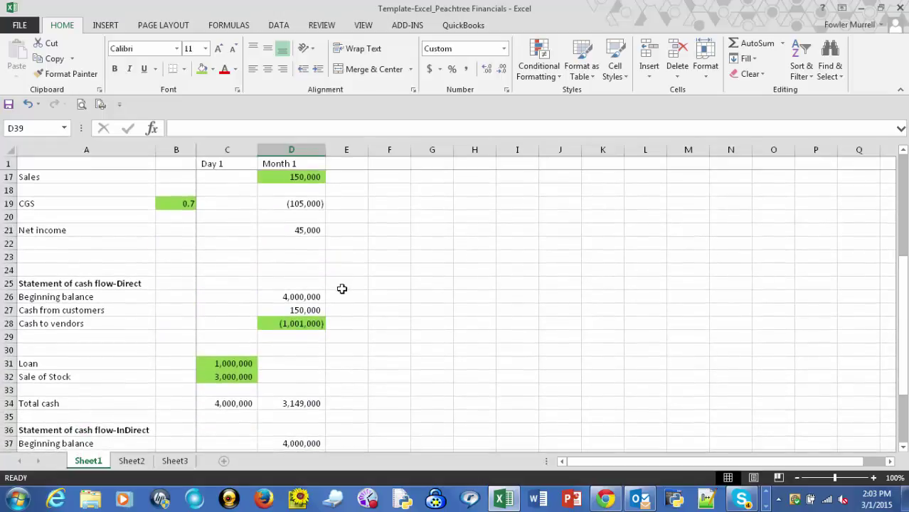
{"action": "scroll", "coordinate": [342, 289], "scroll_direction": "down", "scroll_amount": 2}
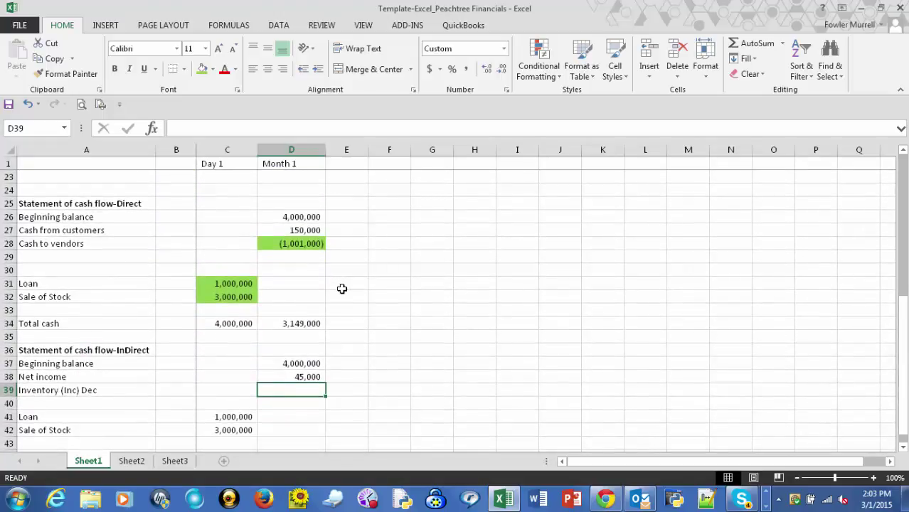
{"action": "scroll", "coordinate": [342, 288], "scroll_direction": "down", "scroll_amount": 1}
{"action": "scroll", "coordinate": [342, 289], "scroll_direction": "down", "scroll_amount": 2}
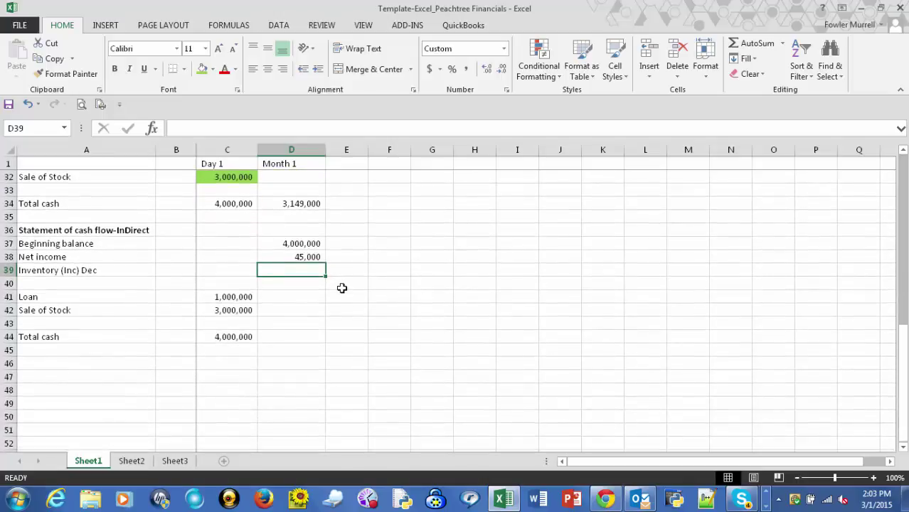
{"action": "scroll", "coordinate": [341, 288], "scroll_direction": "up", "scroll_amount": 1}
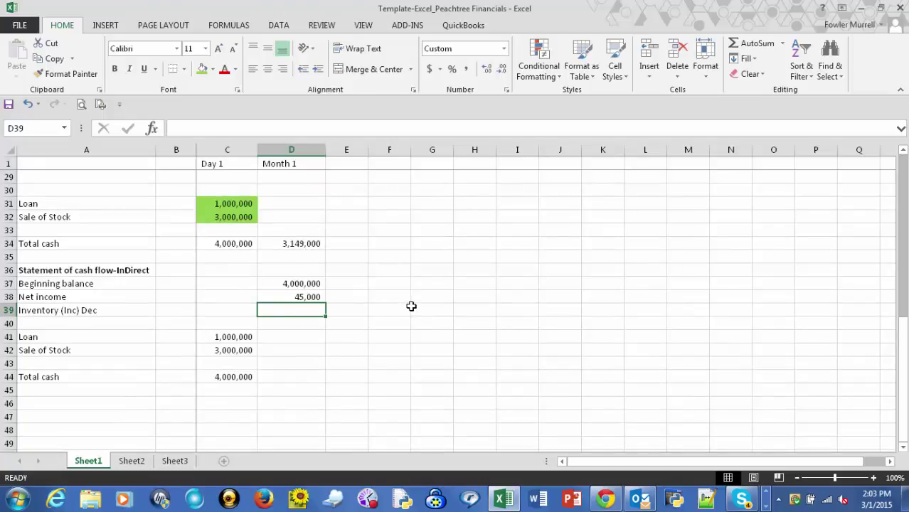
{"action": "scroll", "coordinate": [435, 292], "scroll_direction": "up", "scroll_amount": 2}
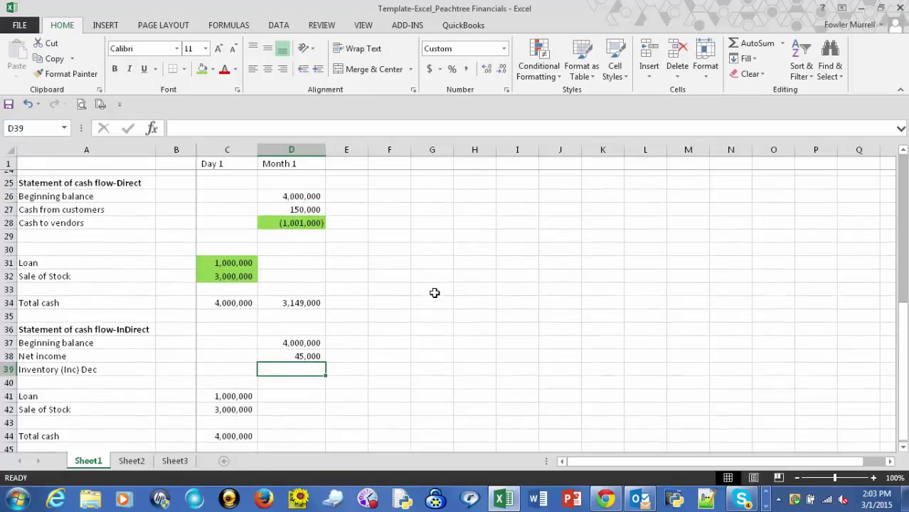
{"action": "scroll", "coordinate": [435, 291], "scroll_direction": "down", "scroll_amount": 1}
{"action": "scroll", "coordinate": [434, 293], "scroll_direction": "down", "scroll_amount": 1}
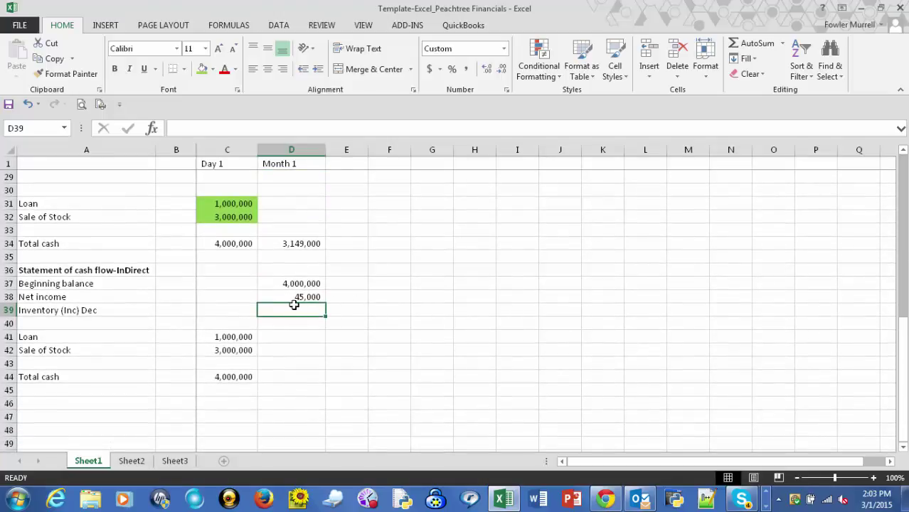
{"action": "scroll", "coordinate": [352, 283], "scroll_direction": "up", "scroll_amount": 1}
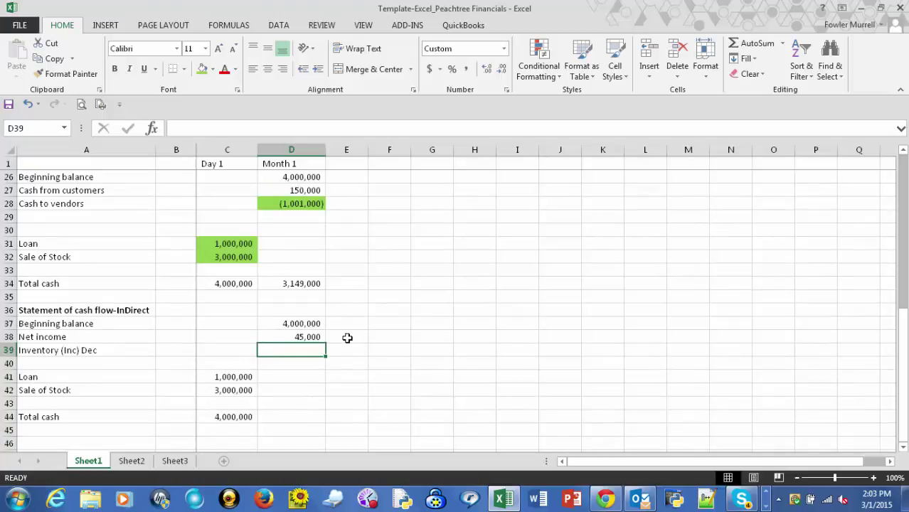
{"action": "scroll", "coordinate": [323, 332], "scroll_direction": "up", "scroll_amount": 8}
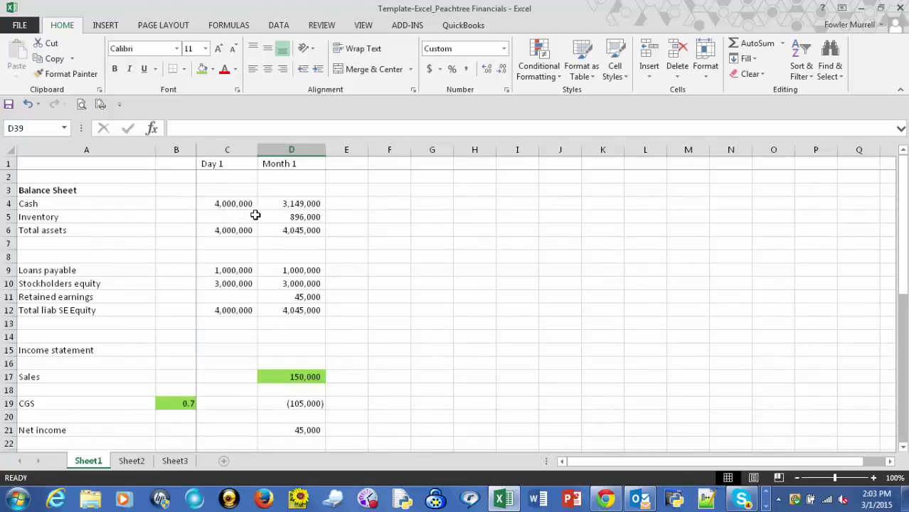
{"action": "scroll", "coordinate": [333, 247], "scroll_direction": "down", "scroll_amount": 6}
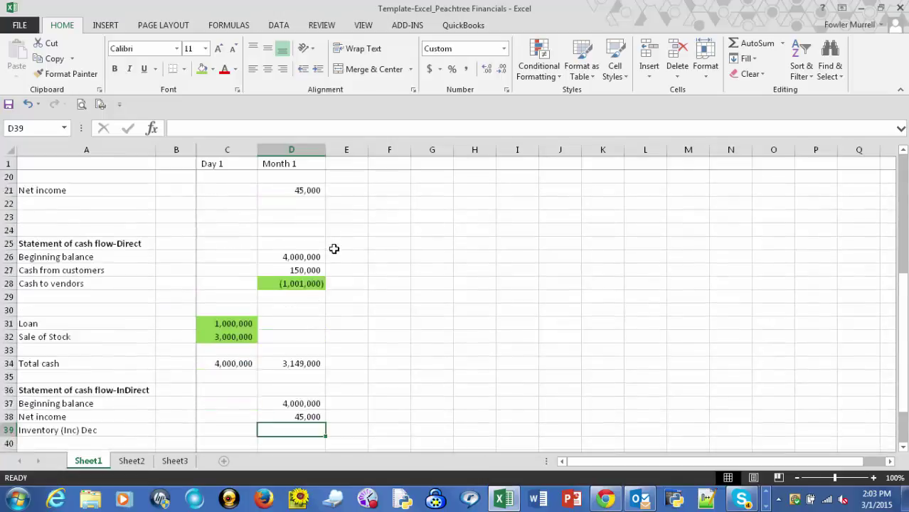
{"action": "scroll", "coordinate": [334, 249], "scroll_direction": "down", "scroll_amount": 3}
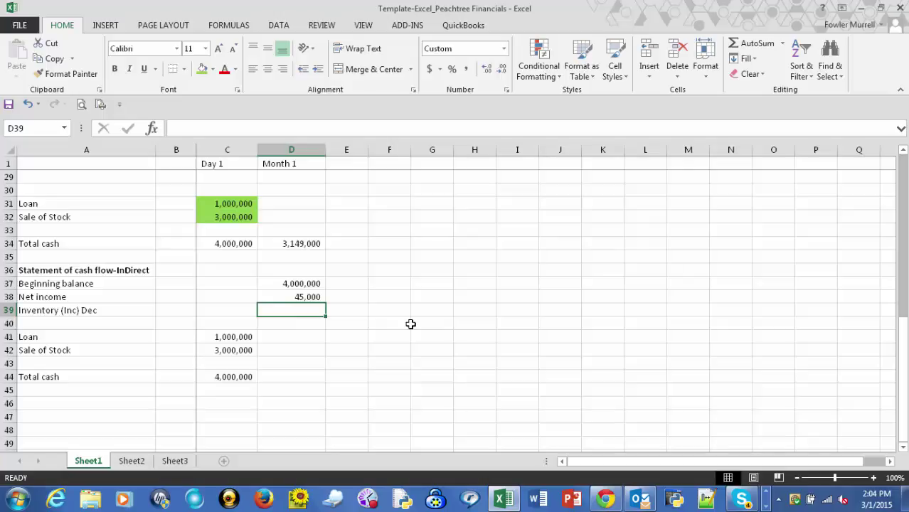
Step: Calculate the indirect cash flow statement's Month 1 Inventory (Inc) Dec in D39 as Day 1 minus Month 1 inventory with =C5-D5
{"action": "type", "text": "="}
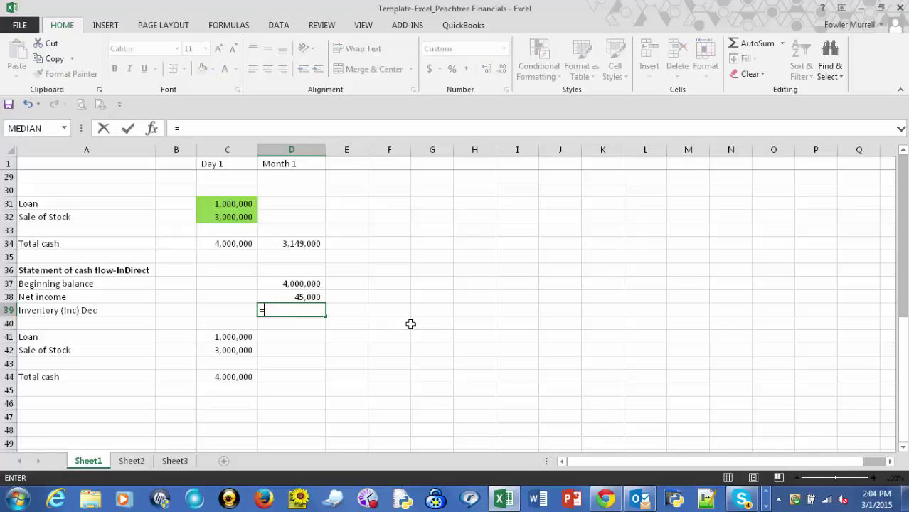
{"action": "scroll", "coordinate": [411, 325], "scroll_direction": "up", "scroll_amount": 8}
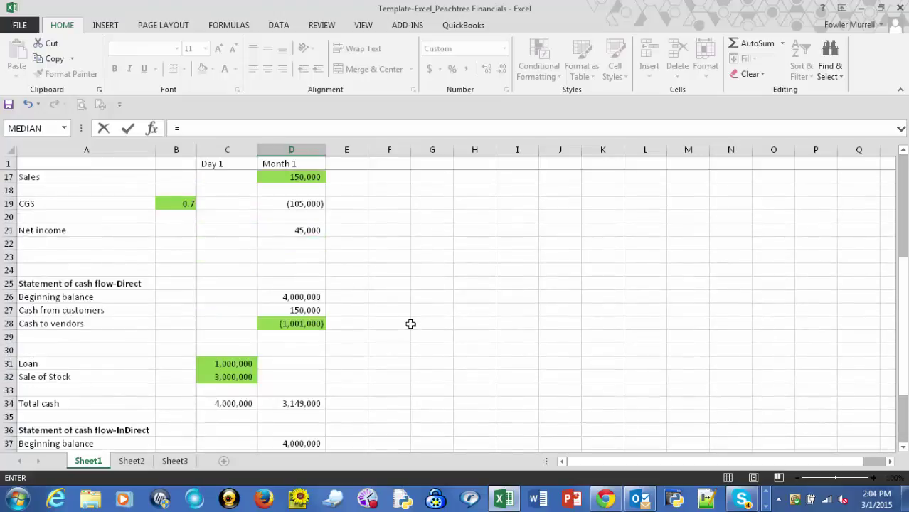
{"action": "scroll", "coordinate": [411, 325], "scroll_direction": "up", "scroll_amount": 2}
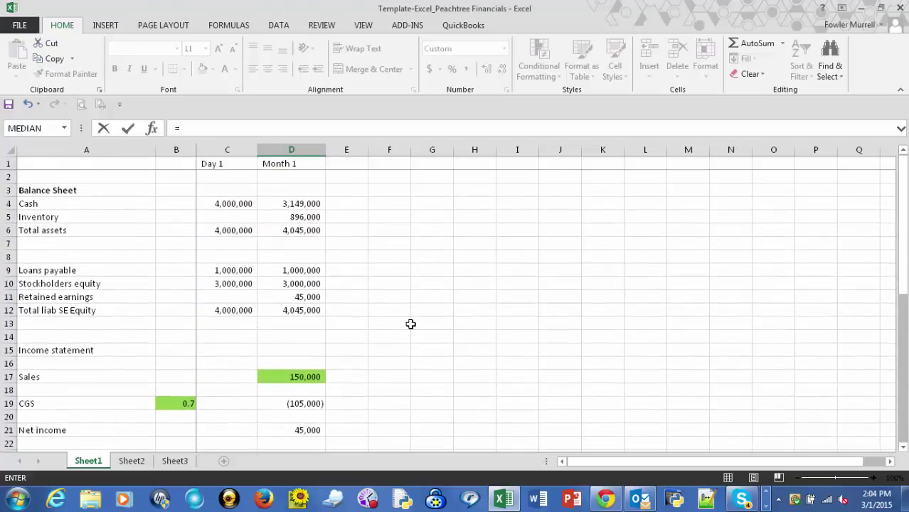
{"action": "left_click", "coordinate": [236, 219]}
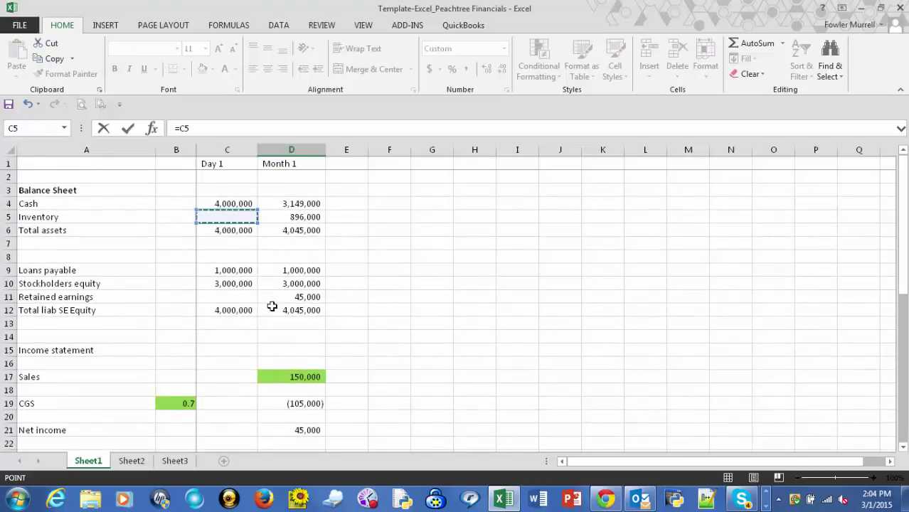
{"action": "type", "text": "-"}
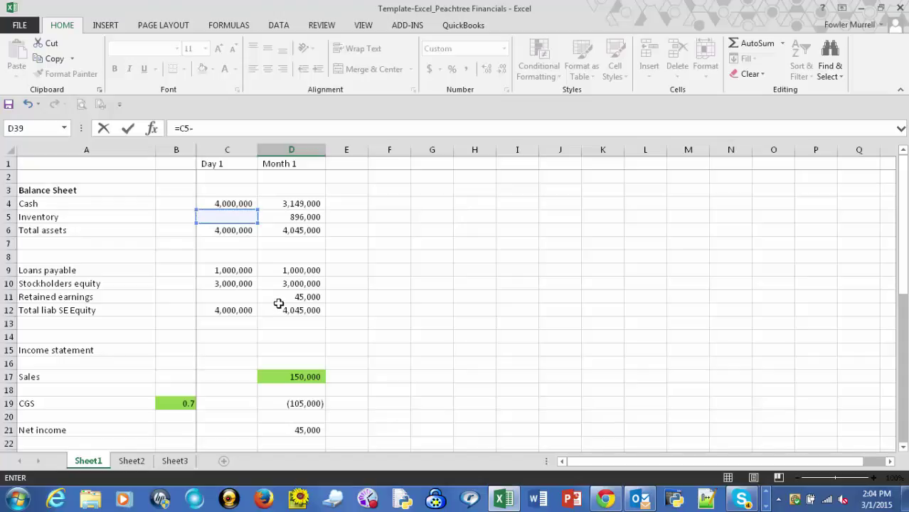
{"action": "left_click", "coordinate": [302, 217]}
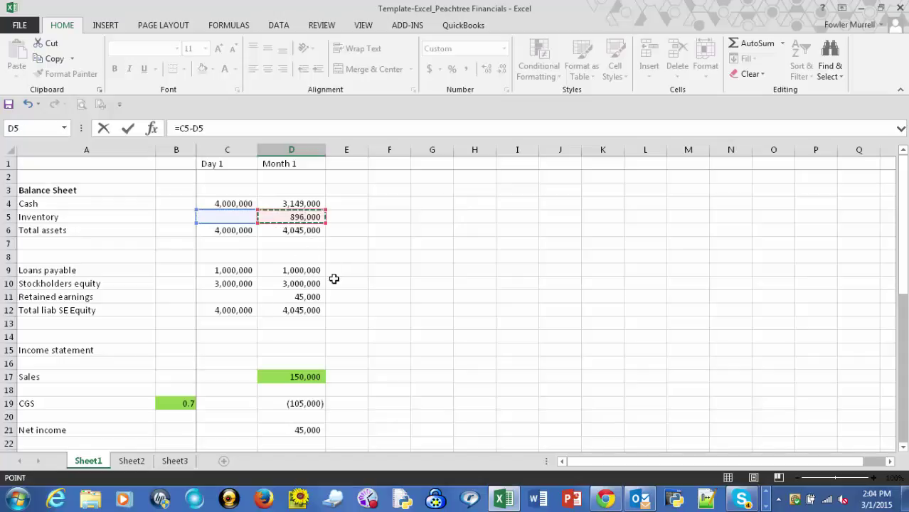
{"action": "key", "text": "Tab"}
{"action": "scroll", "coordinate": [331, 279], "scroll_direction": "down", "scroll_amount": 4}
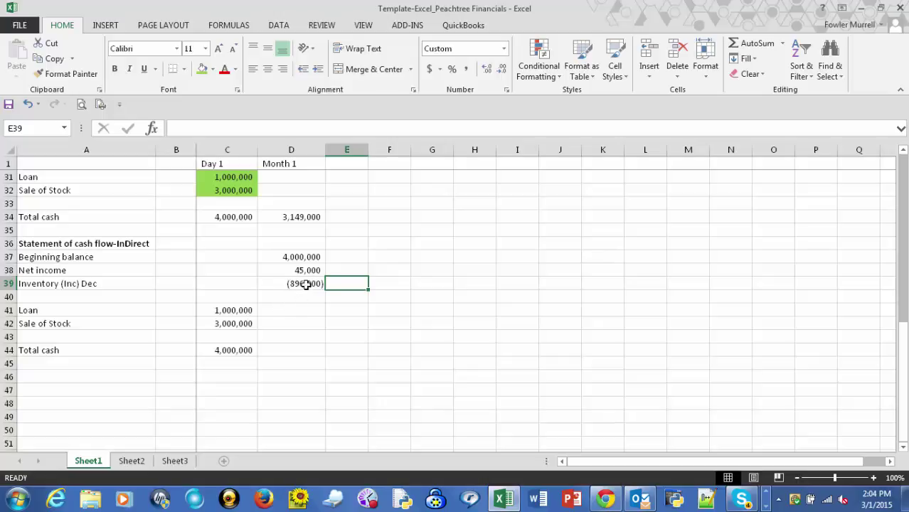
Step: Copy the indirect cash flow statement's Day 1 Total cash formula from C44 into Month 1 cell D44 and check the copied formula
{"action": "left_click", "coordinate": [281, 350]}
{"action": "left_click", "coordinate": [236, 350]}
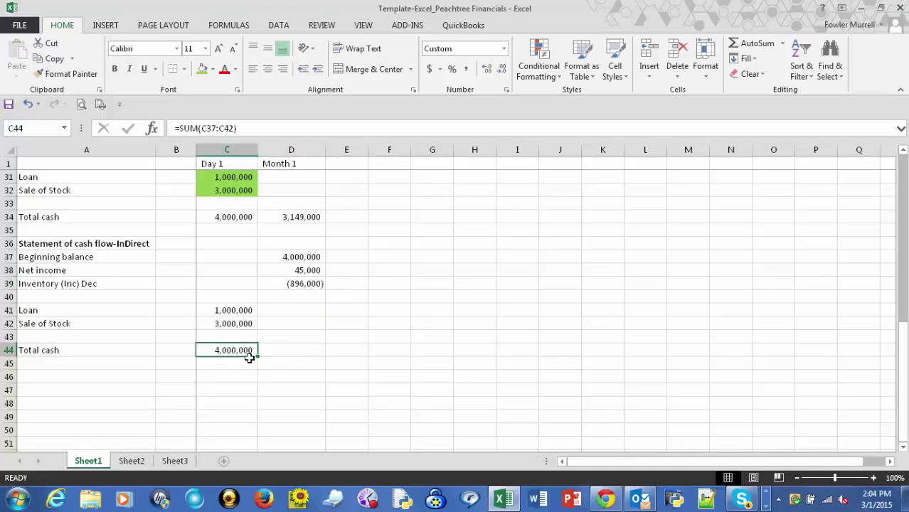
{"action": "left_click_drag", "start_coordinate": [256, 356], "coordinate": [324, 356]}
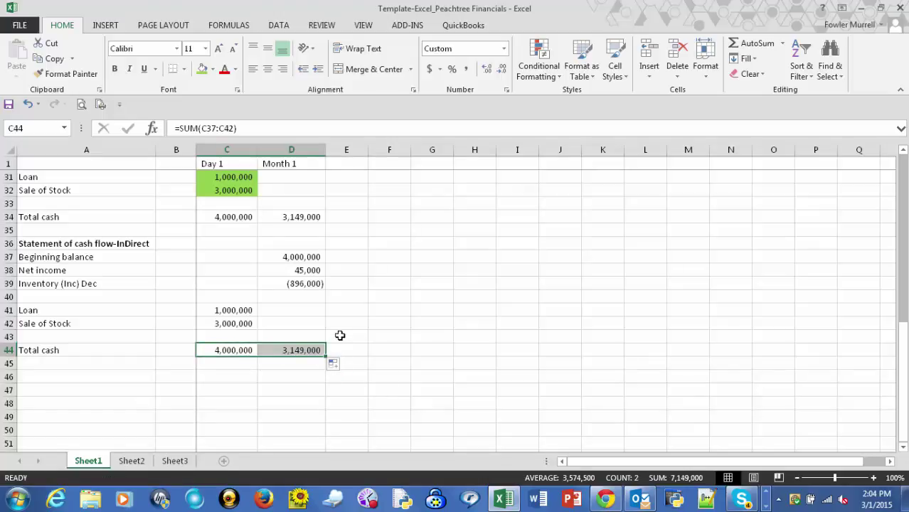
{"action": "left_click", "coordinate": [294, 333]}
{"action": "left_click", "coordinate": [292, 351]}
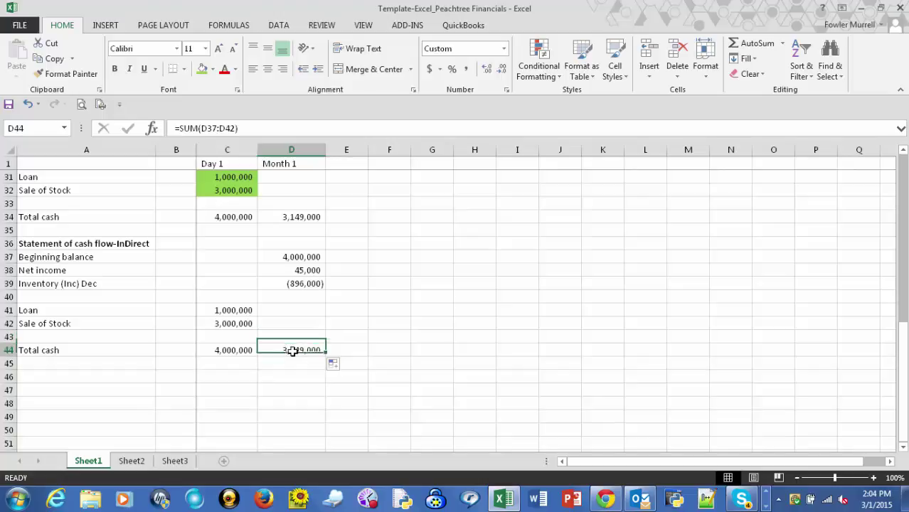
Step: Check the Month 1 Total cash of the direct and indirect cash flow statements against the balance sheet's Month 1 Cash
{"action": "scroll", "coordinate": [365, 335], "scroll_direction": "up", "scroll_amount": 2}
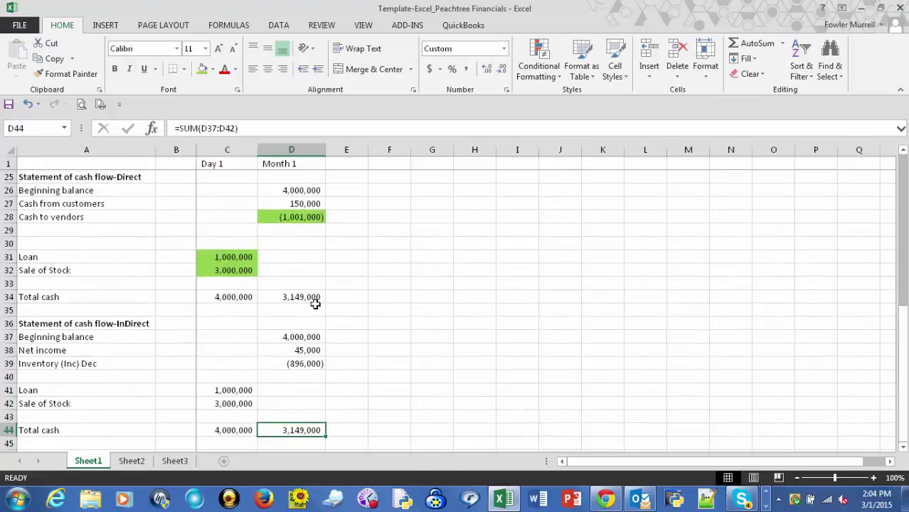
{"action": "scroll", "coordinate": [363, 315], "scroll_direction": "up", "scroll_amount": 8}
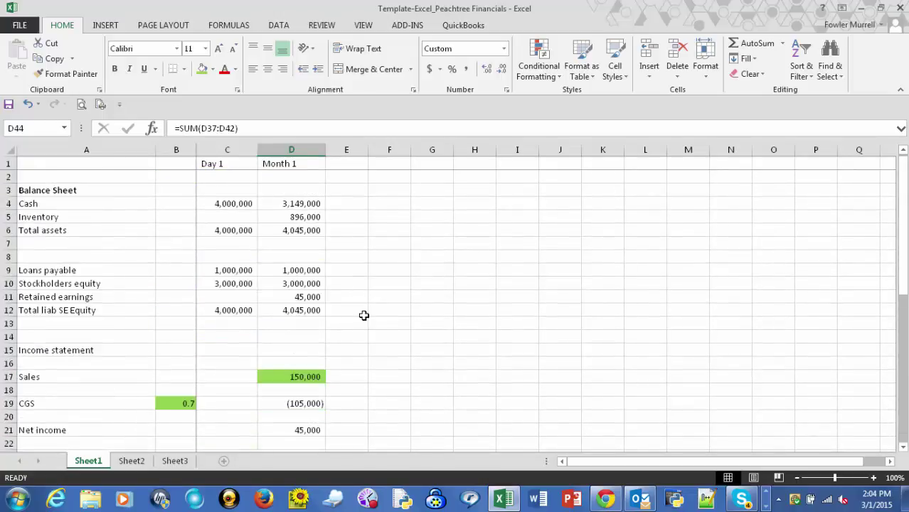
{"action": "scroll", "coordinate": [334, 287], "scroll_direction": "down", "scroll_amount": 2}
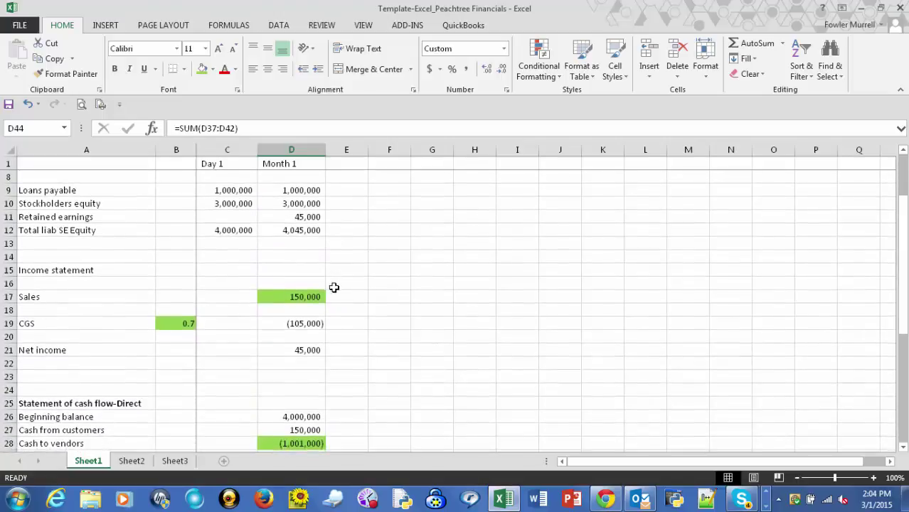
{"action": "scroll", "coordinate": [333, 287], "scroll_direction": "down", "scroll_amount": 7}
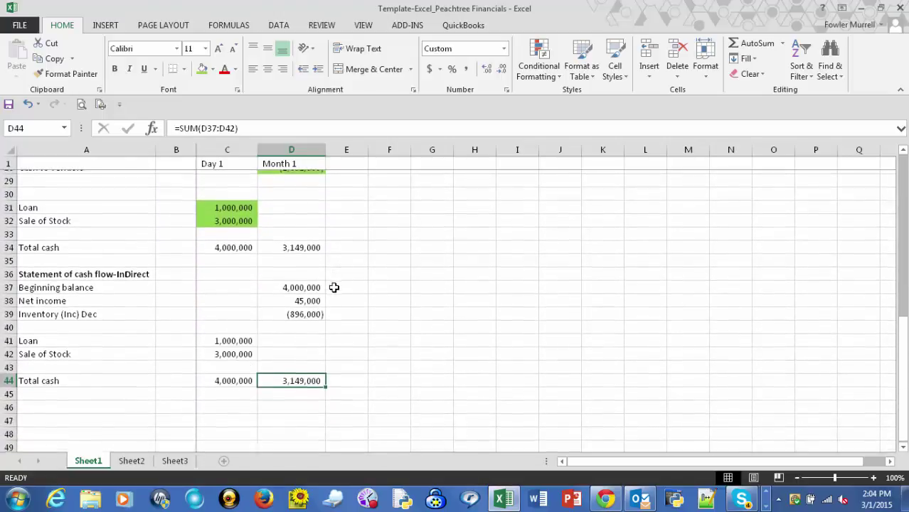
{"action": "scroll", "coordinate": [334, 288], "scroll_direction": "down", "scroll_amount": 1}
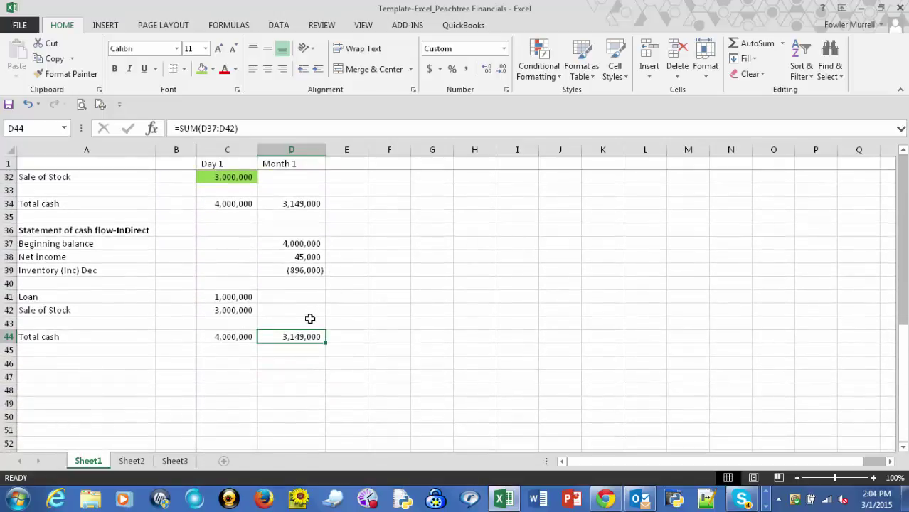
{"action": "scroll", "coordinate": [310, 318], "scroll_direction": "up", "scroll_amount": 8}
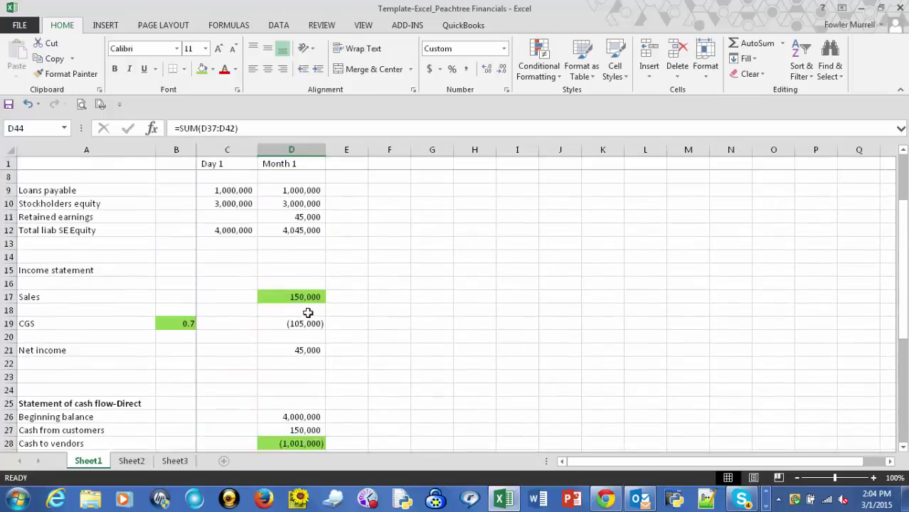
{"action": "scroll", "coordinate": [307, 313], "scroll_direction": "up", "scroll_amount": 2}
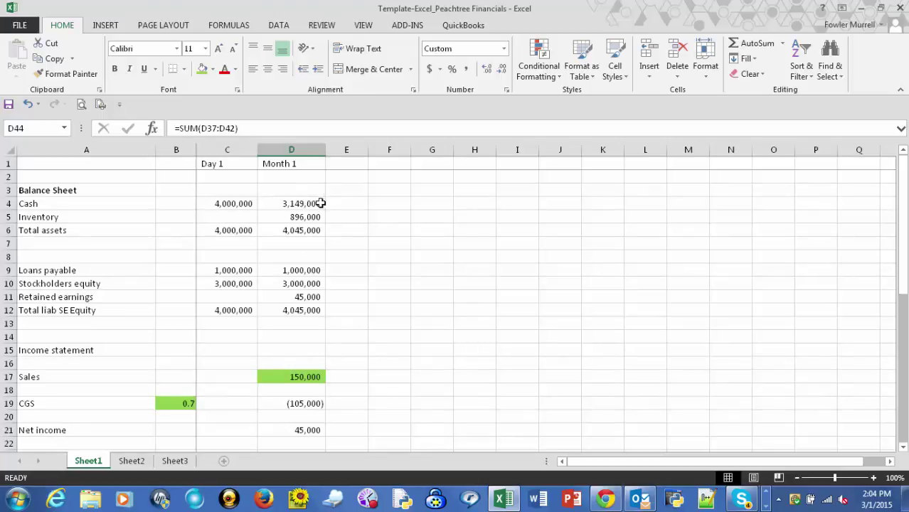
{"action": "scroll", "coordinate": [305, 206], "scroll_direction": "down", "scroll_amount": 5}
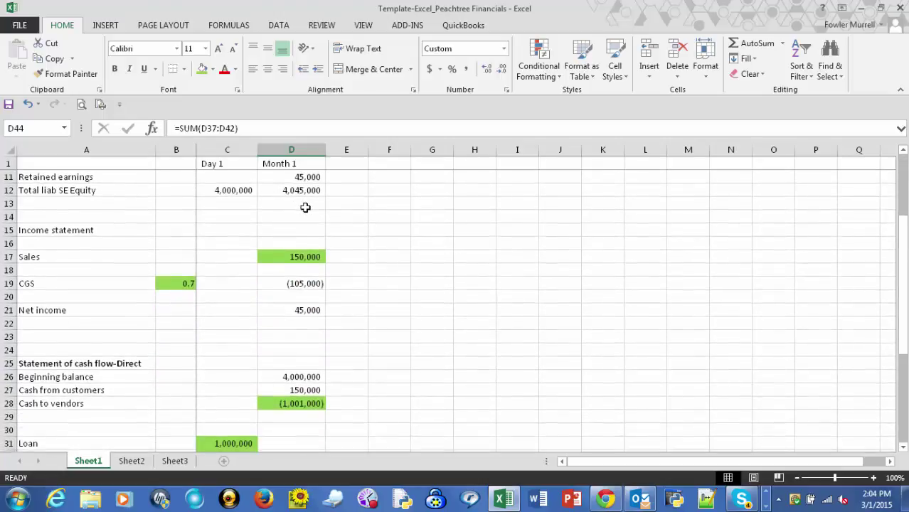
{"action": "scroll", "coordinate": [305, 206], "scroll_direction": "down", "scroll_amount": 6}
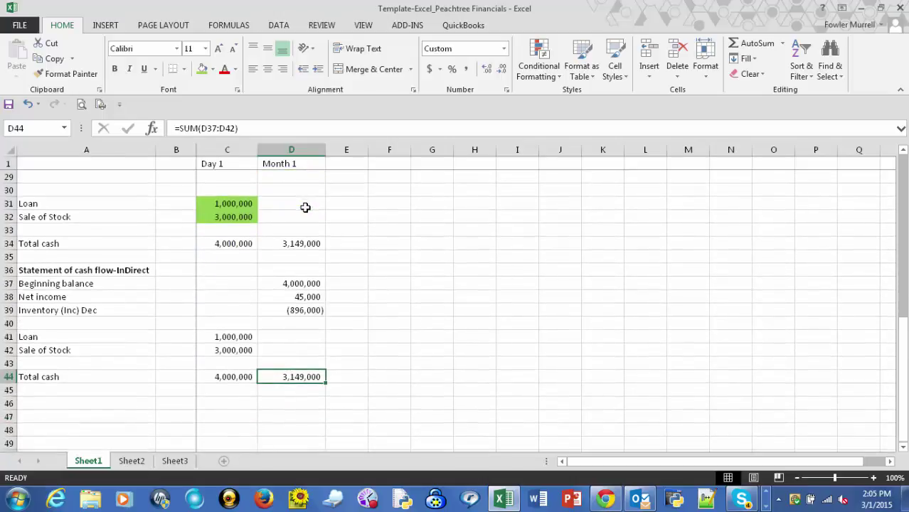
{"action": "scroll", "coordinate": [305, 207], "scroll_direction": "down", "scroll_amount": 1}
{"action": "scroll", "coordinate": [305, 206], "scroll_direction": "up", "scroll_amount": 4}
{"action": "scroll", "coordinate": [306, 206], "scroll_direction": "up", "scroll_amount": 6}
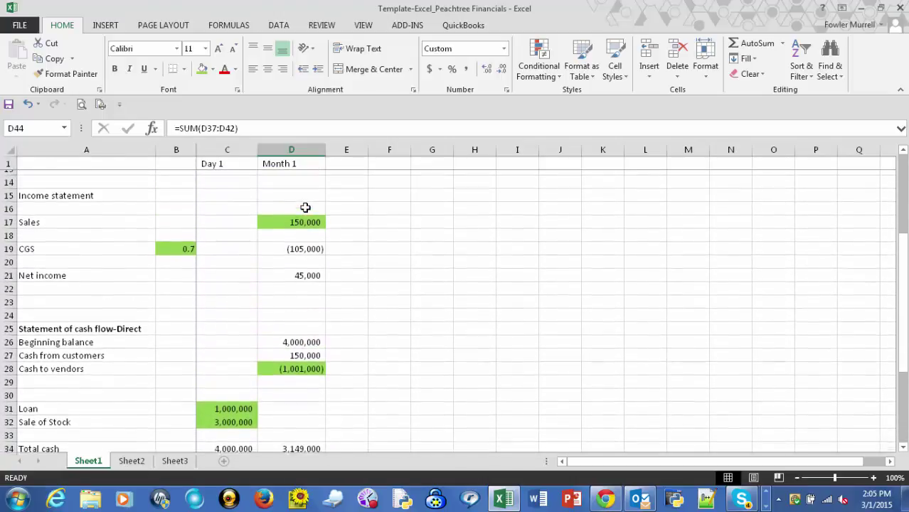
{"action": "scroll", "coordinate": [305, 206], "scroll_direction": "up", "scroll_amount": 2}
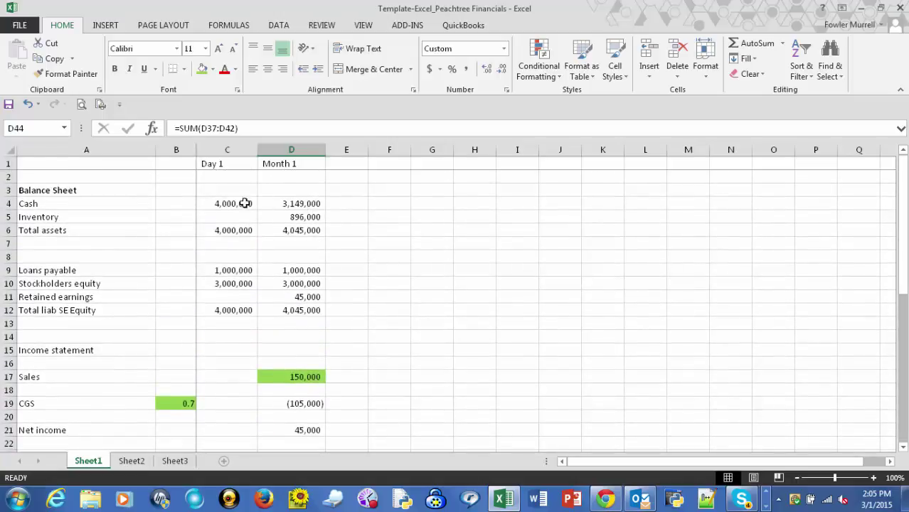